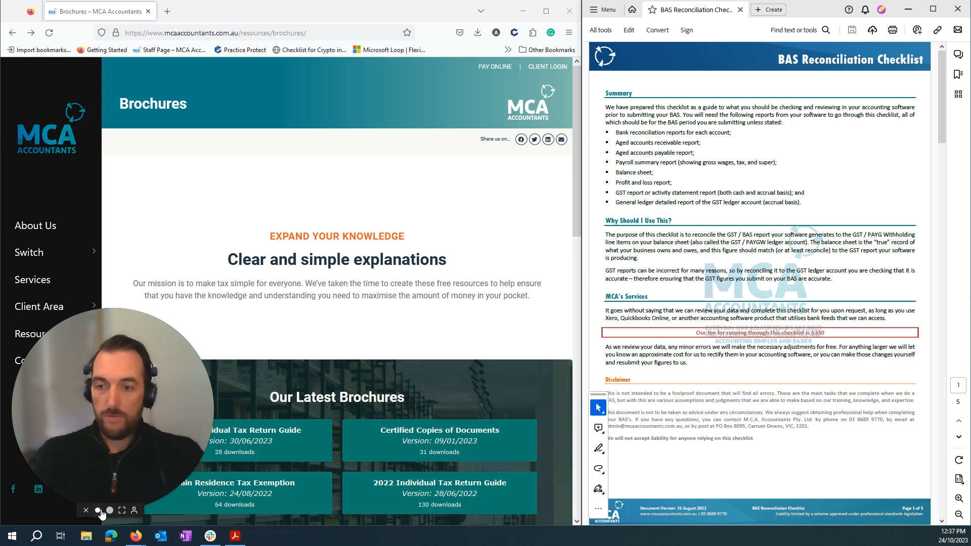
Step: Look through the latest and top brochures on the MCA Accountants brochures page, and put that window away
left_click(99, 510)
scroll(544, 231, "down", 4)
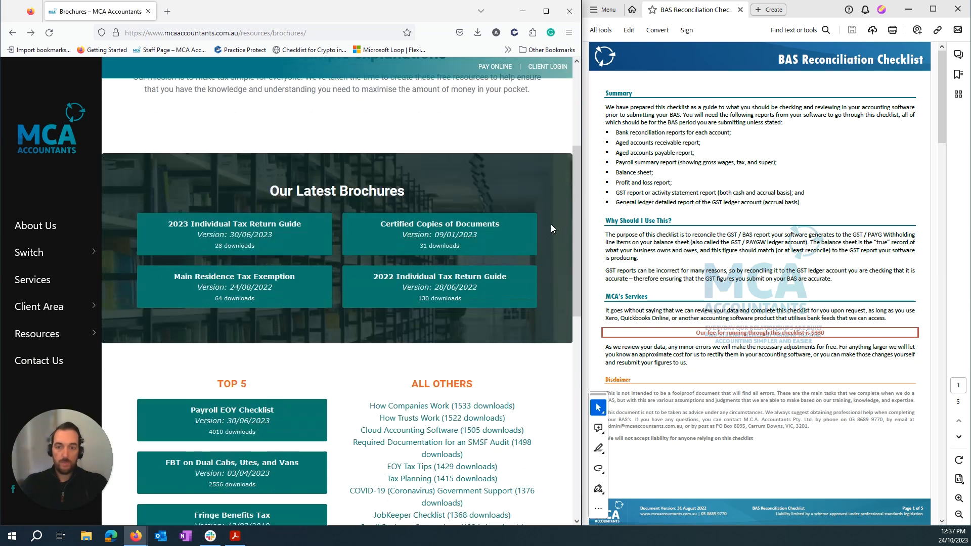
scroll(550, 227, "down", 5)
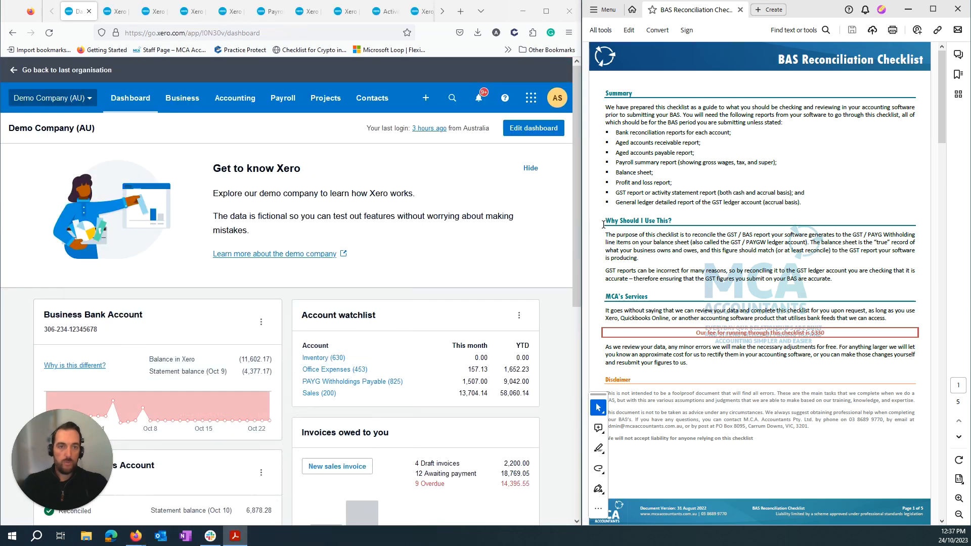
left_click(523, 11)
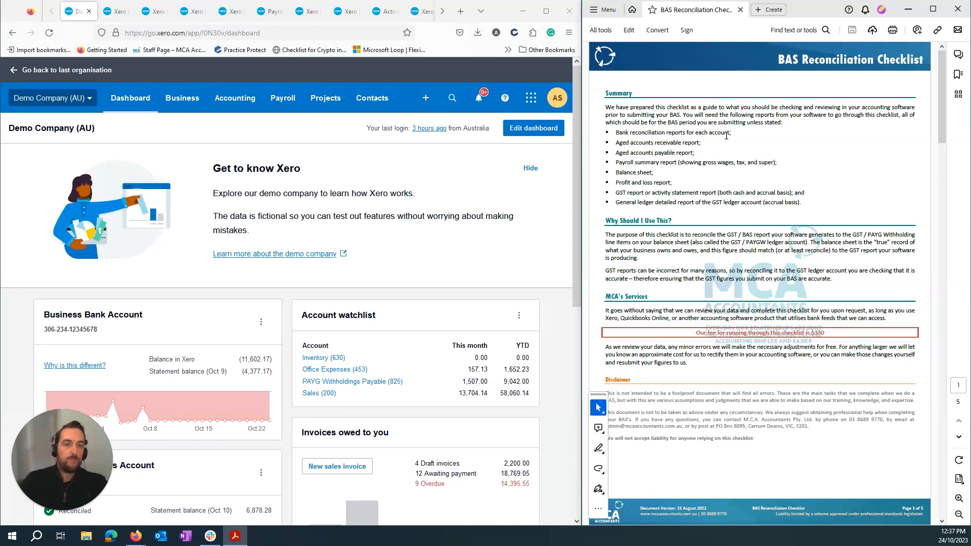
Step: Read the BAS Reconciliation Checklist's summary and page 2 items, and view the demo company's bank account summaries on the dashboard
scroll(658, 121, "down", 1)
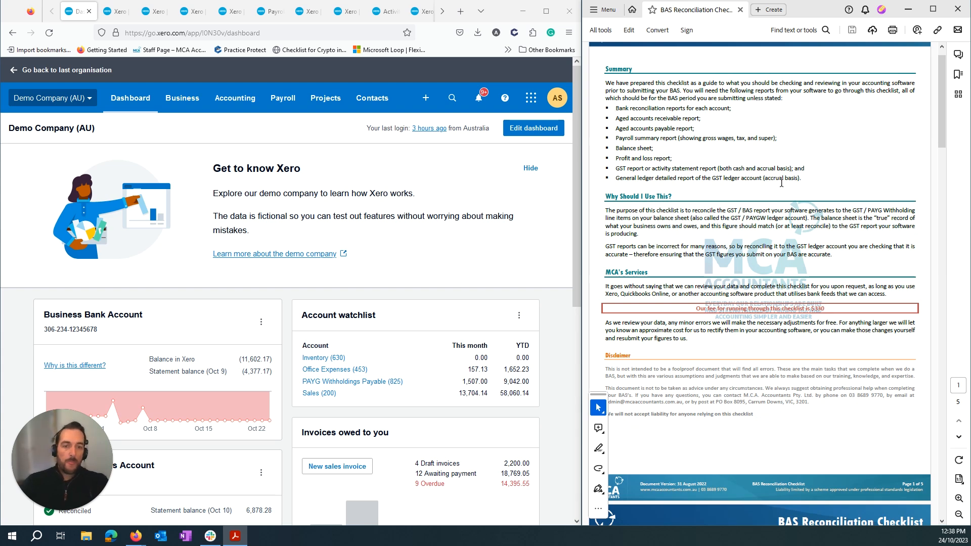
scroll(781, 184, "down", 10)
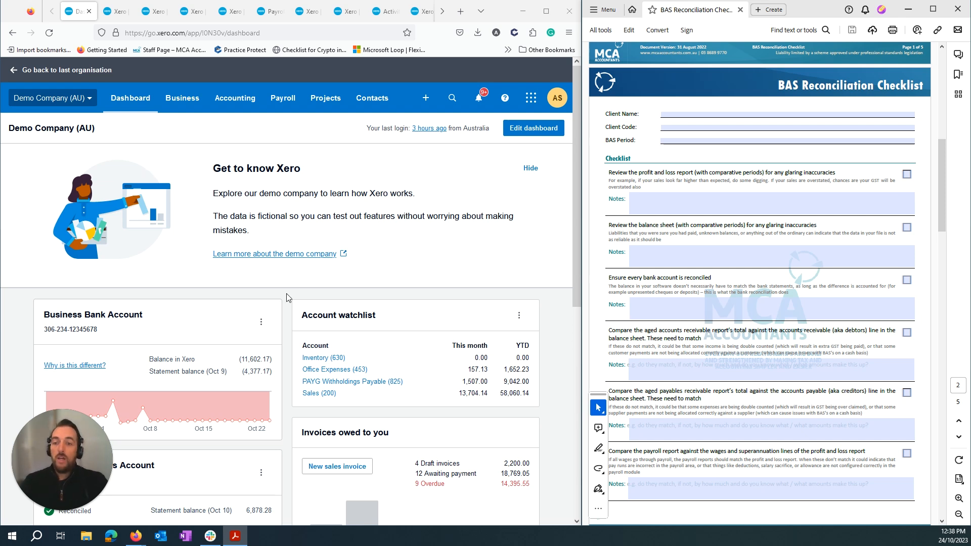
scroll(281, 289, "down", 2)
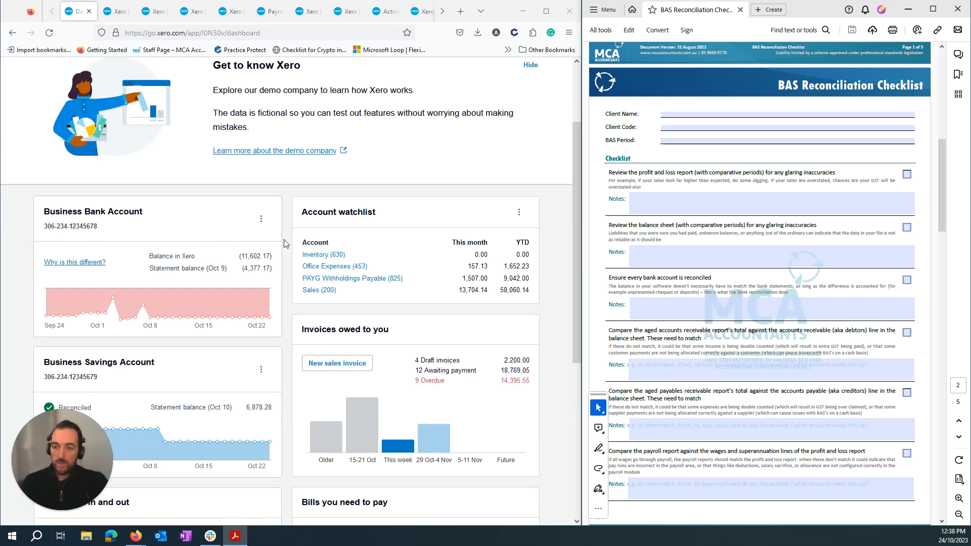
scroll(284, 244, "up", 2)
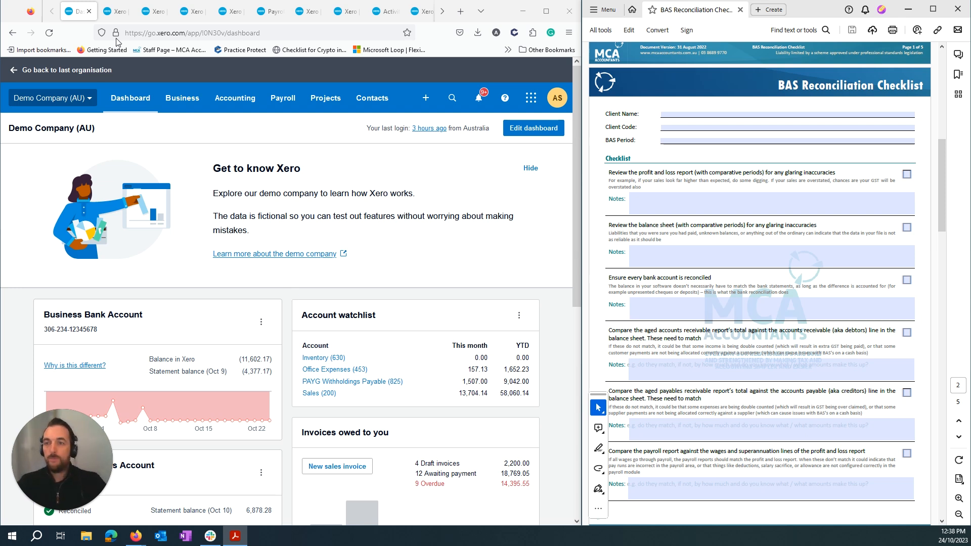
Step: Look over the already open bank reconciliation, Aged Receivables Summary, Balance Sheet and Payroll Employee Summary reports needed for the checklist
left_click(121, 12)
left_click(156, 11)
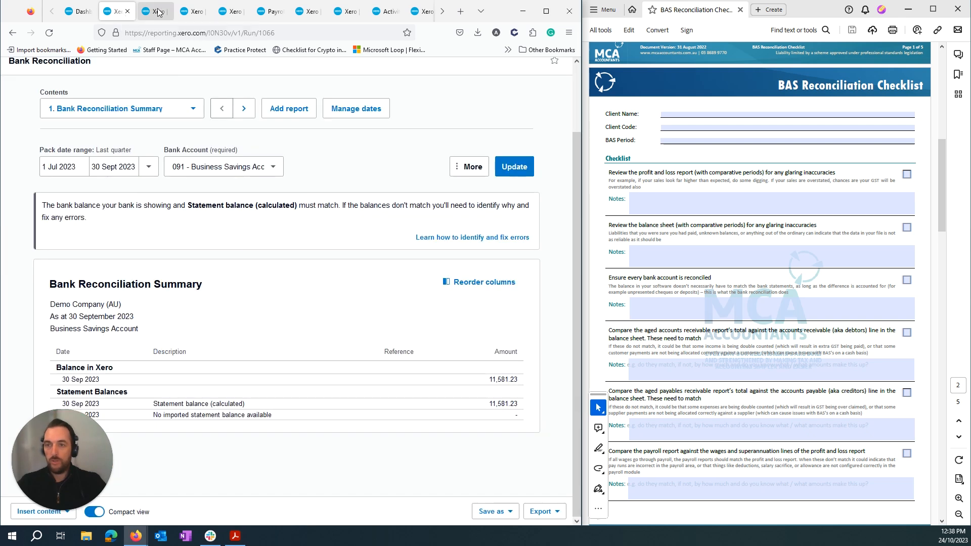
left_click(194, 11)
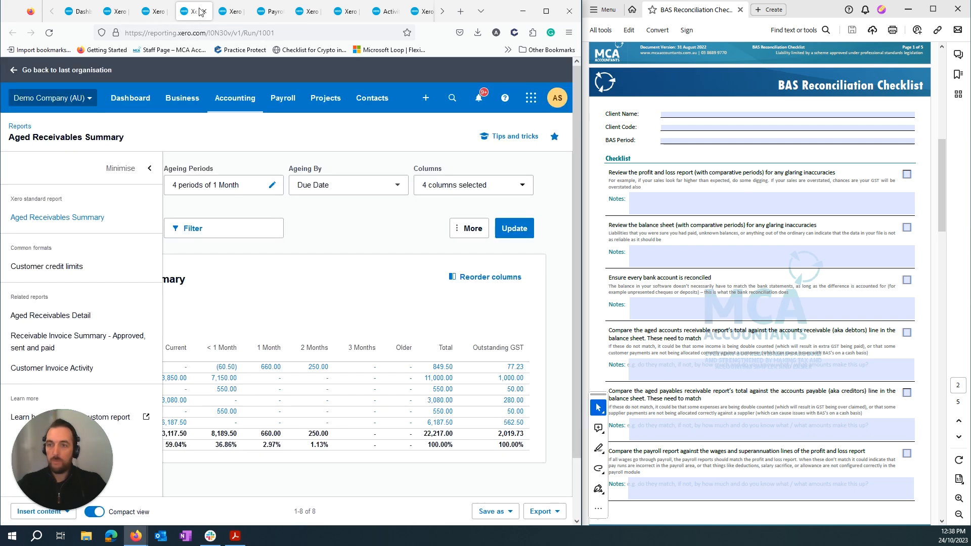
left_click(308, 11)
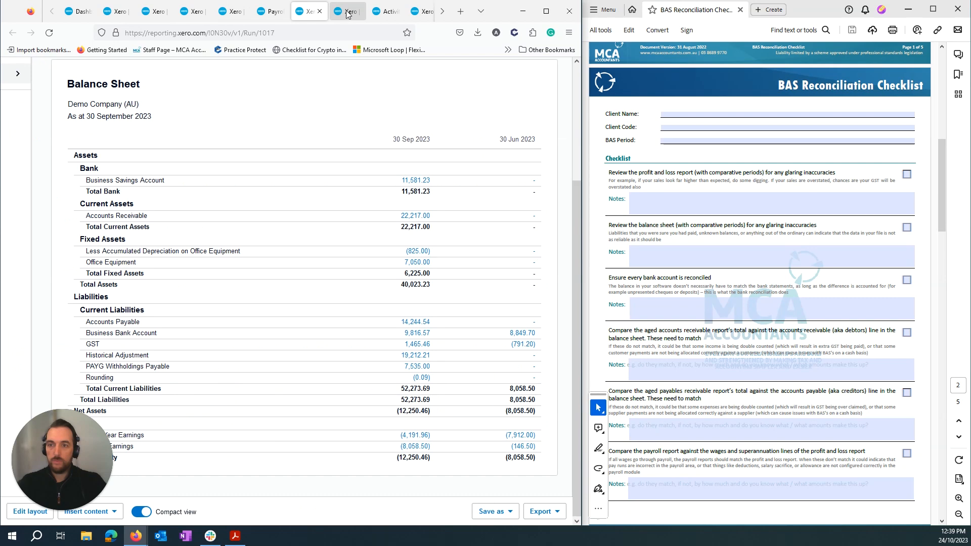
left_click(273, 13)
left_click(385, 11)
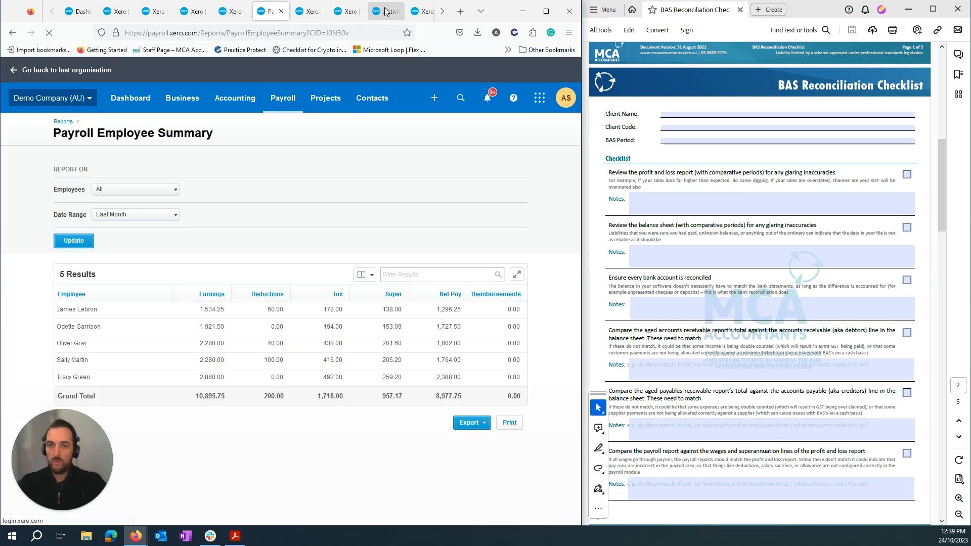
Step: Review the September 2023 Profit and Loss with its two comparison months, and tick off the profit and loss checklist item
left_click(347, 11)
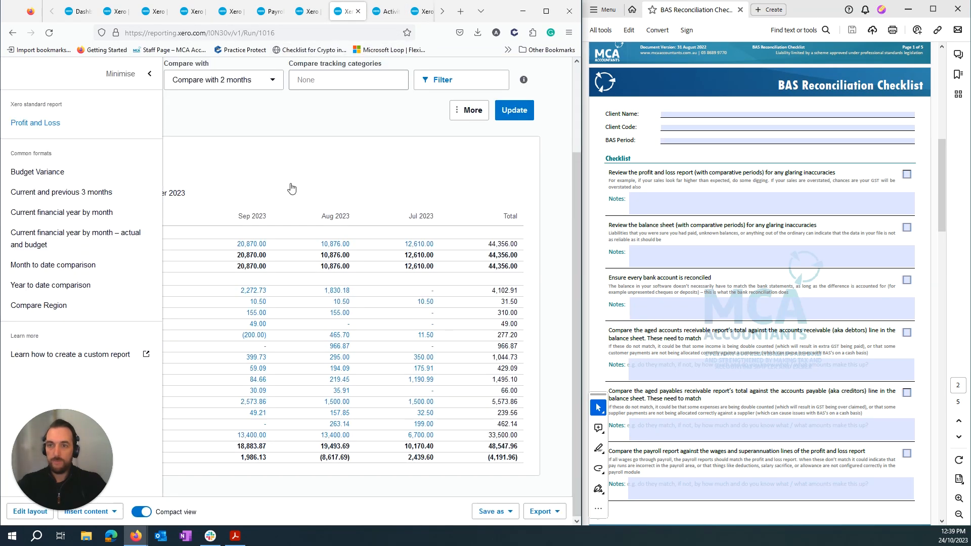
left_click(147, 74)
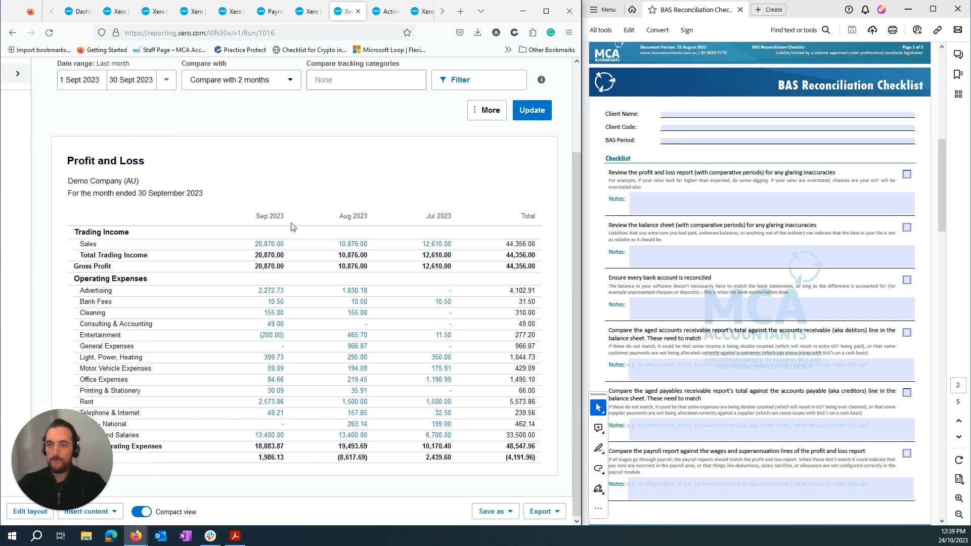
scroll(198, 255, "up", 2)
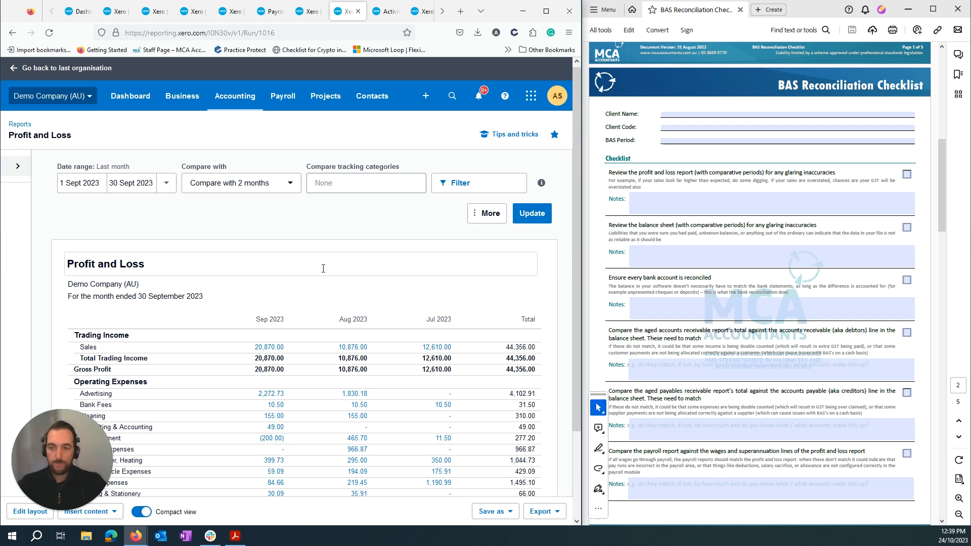
scroll(323, 269, "down", 2)
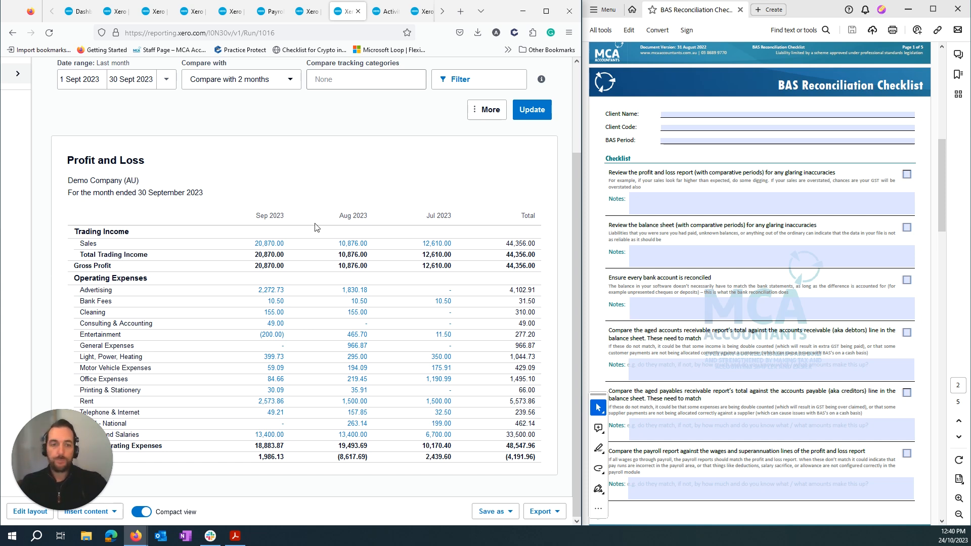
left_click(906, 175)
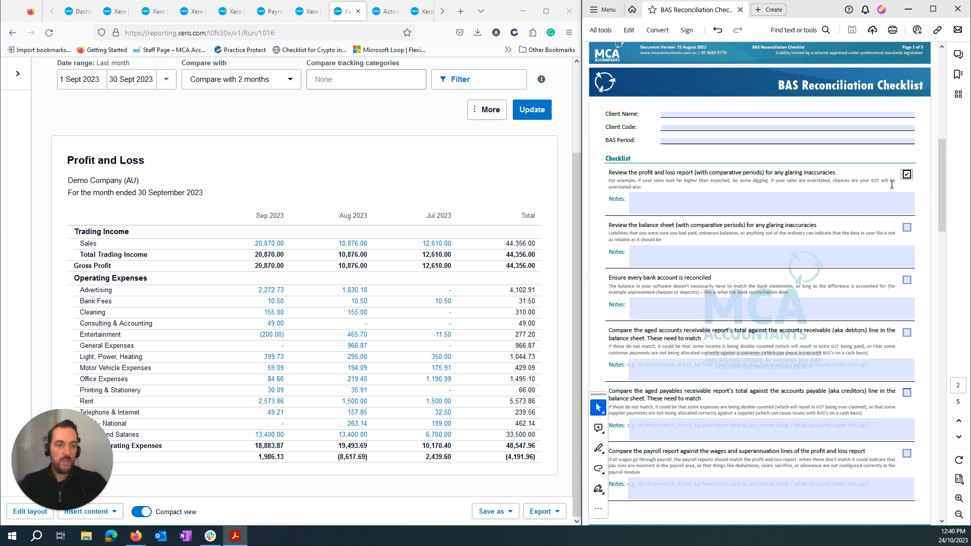
left_click(705, 203)
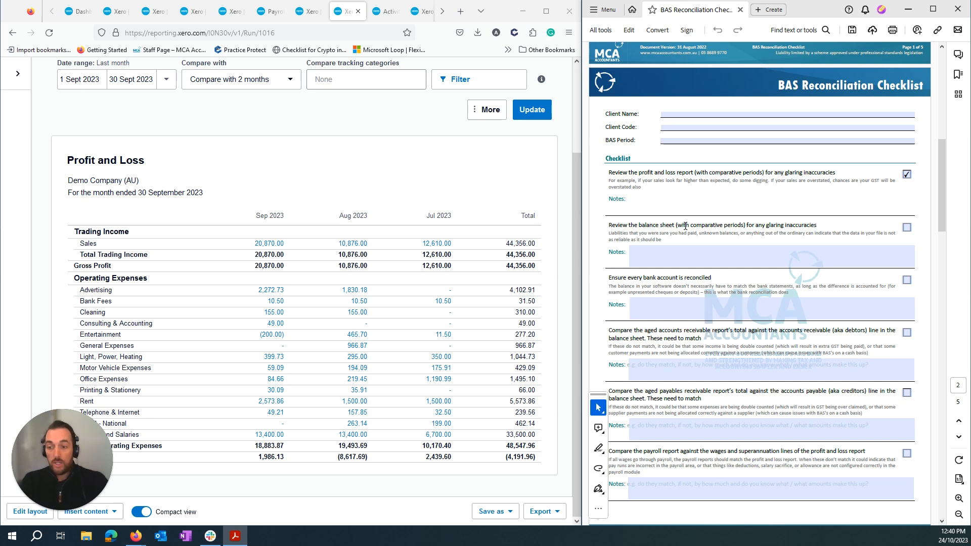
Step: Review the 30 September 2023 Balance Sheet, including the Historical Adjustment line, and tick off the balance sheet checklist item
left_click(673, 251)
left_click(310, 13)
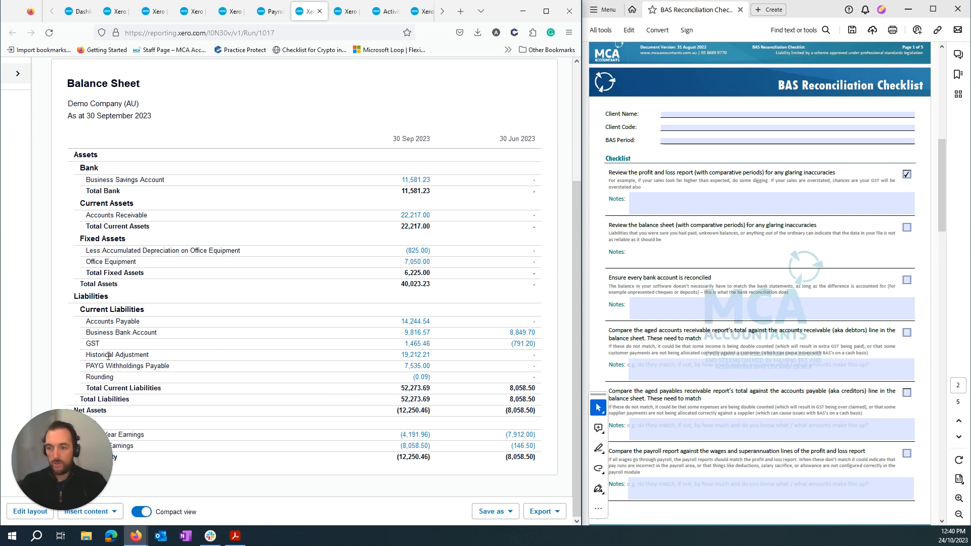
left_click_drag(86, 355, 162, 358)
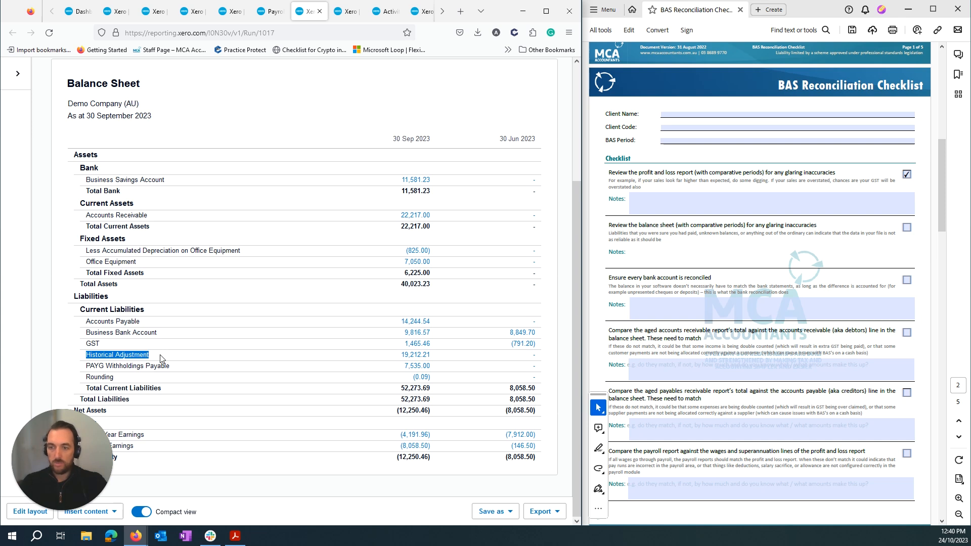
left_click(162, 358)
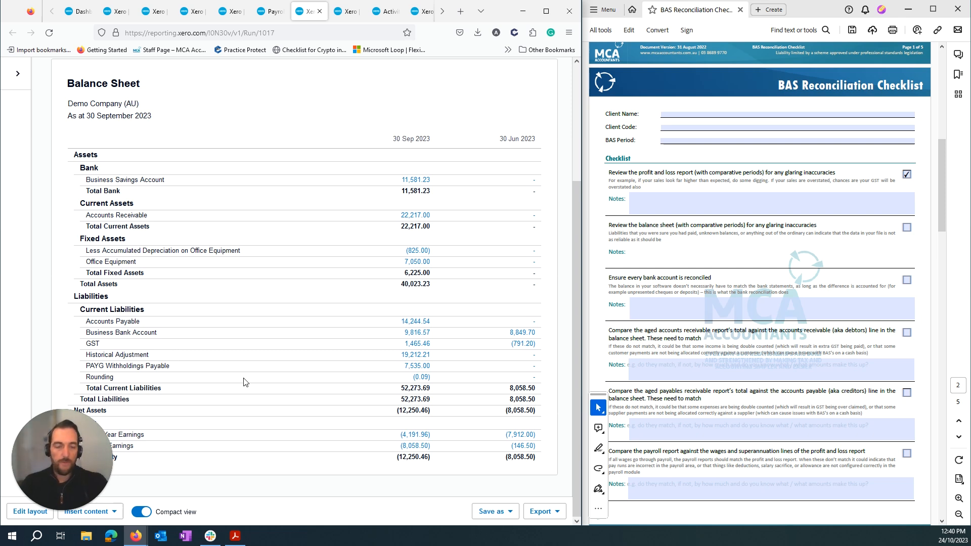
left_click(907, 227)
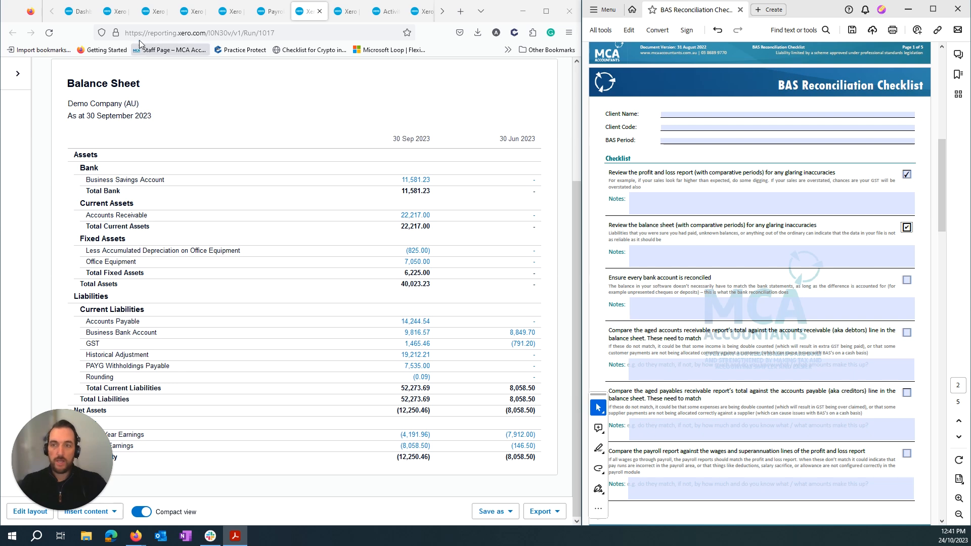
Step: Check the Business Savings Account's Bank Reconciliation Summary, comparing the balance in Xero with the calculated statement balance
left_click(116, 11)
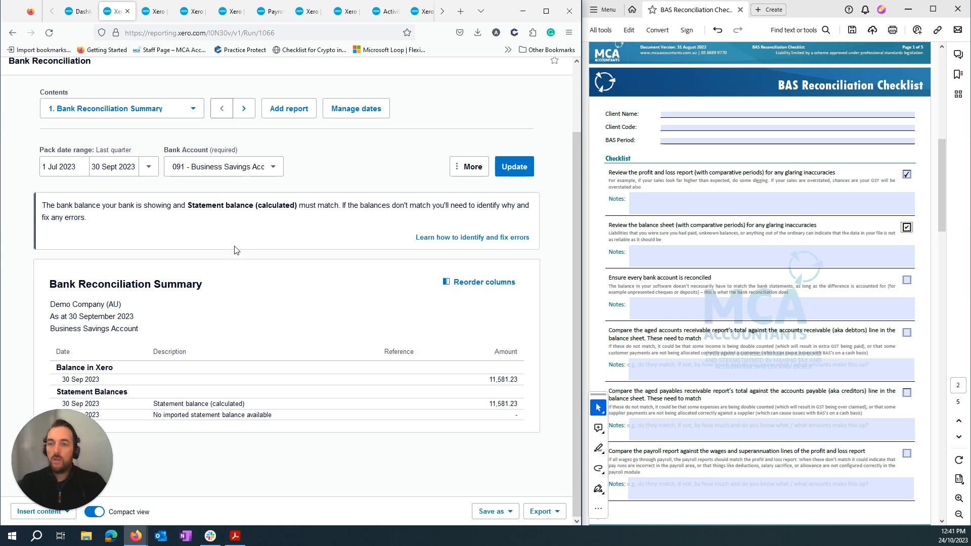
scroll(234, 251, "up", 2)
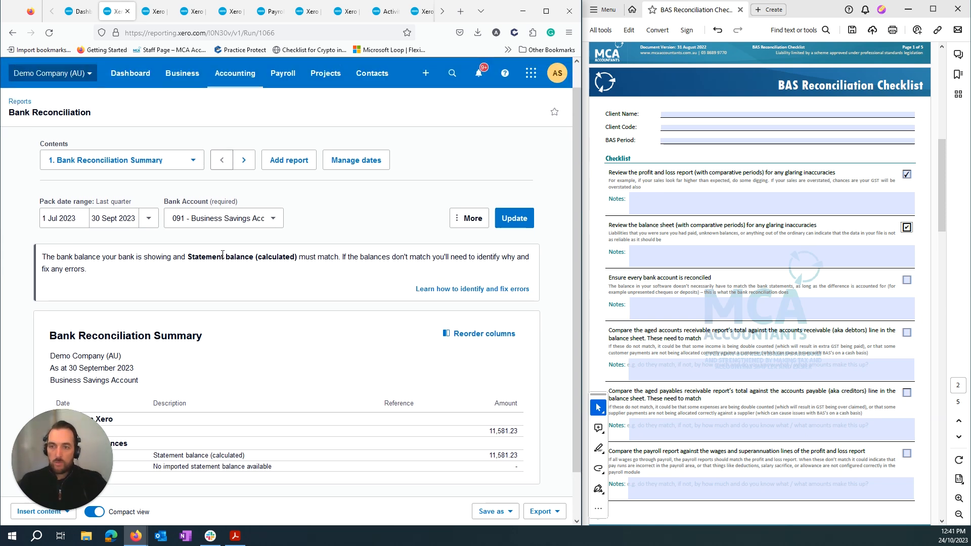
scroll(198, 302, "down", 2)
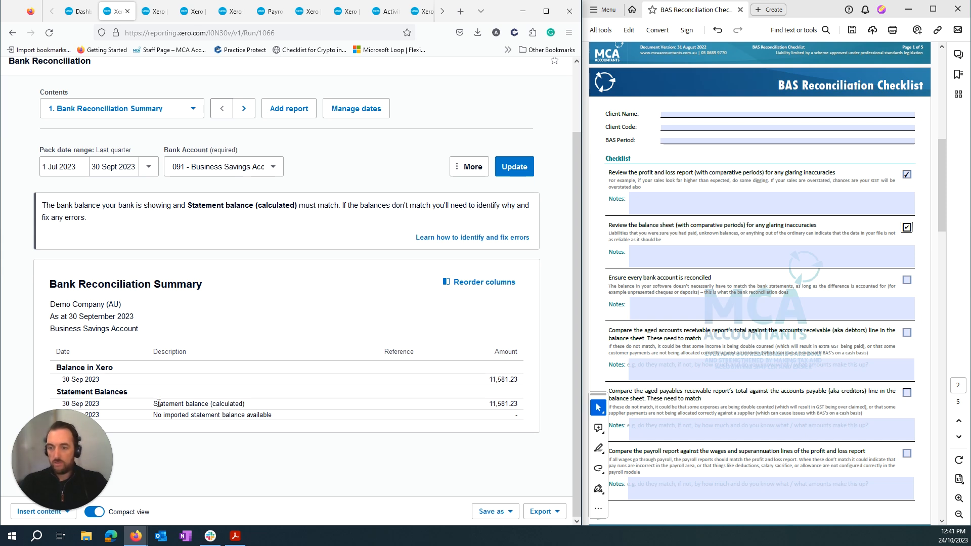
left_click_drag(153, 404, 210, 404)
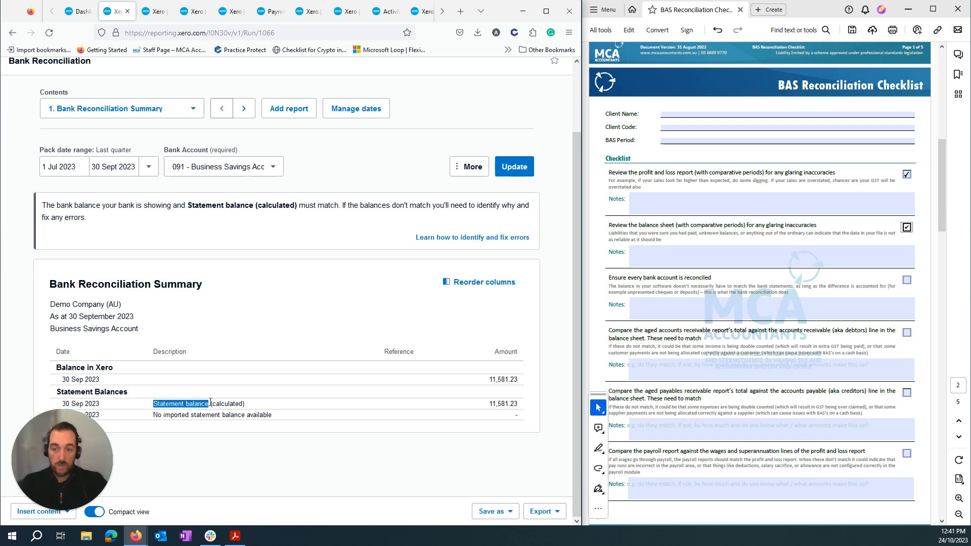
left_click(254, 409)
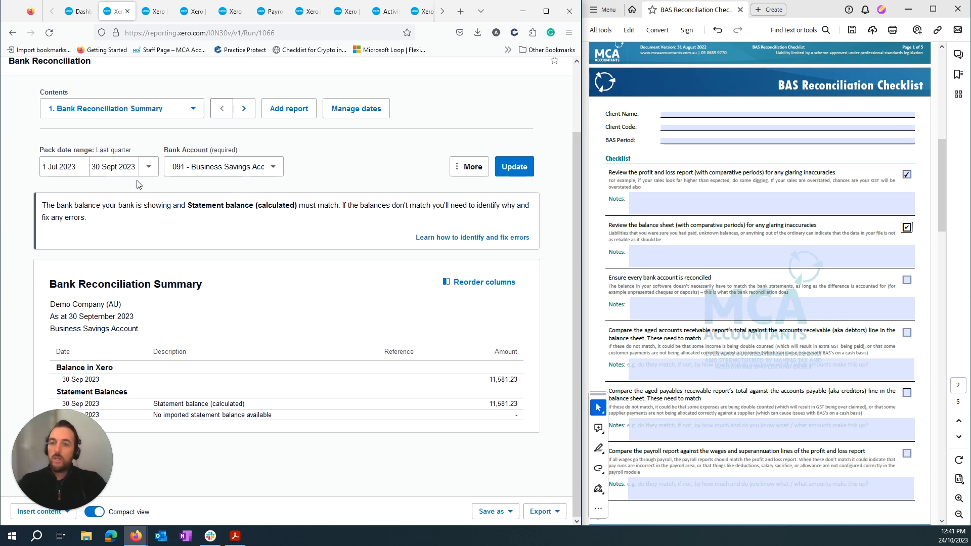
Step: Examine the Business Bank Account's Bank Reconciliation Summary and the account's balance chart on the dashboard
left_click(152, 11)
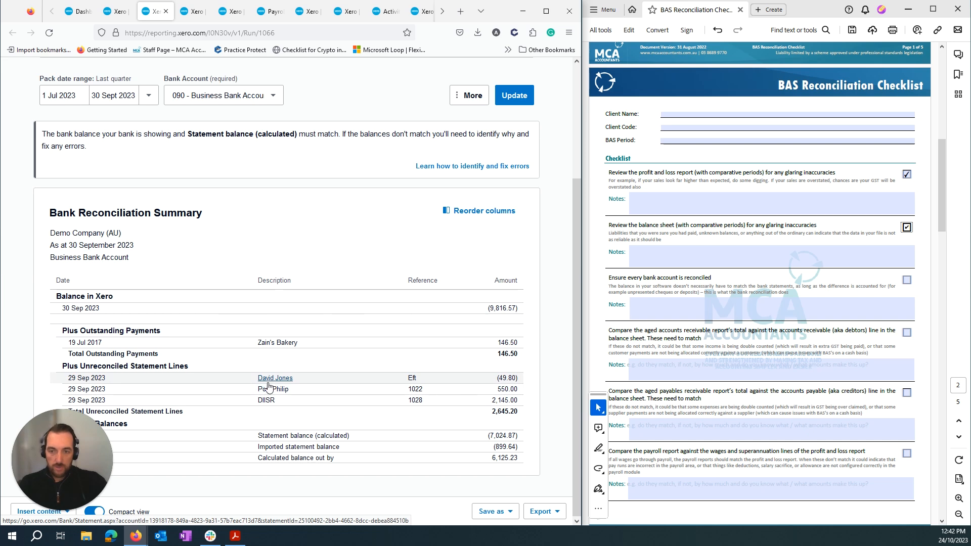
left_click(267, 401)
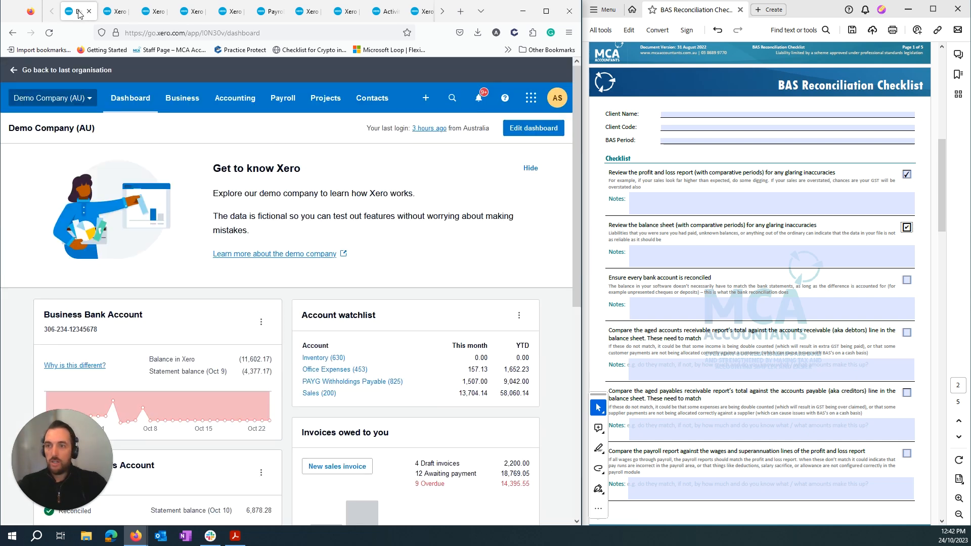
scroll(269, 352, "down", 4)
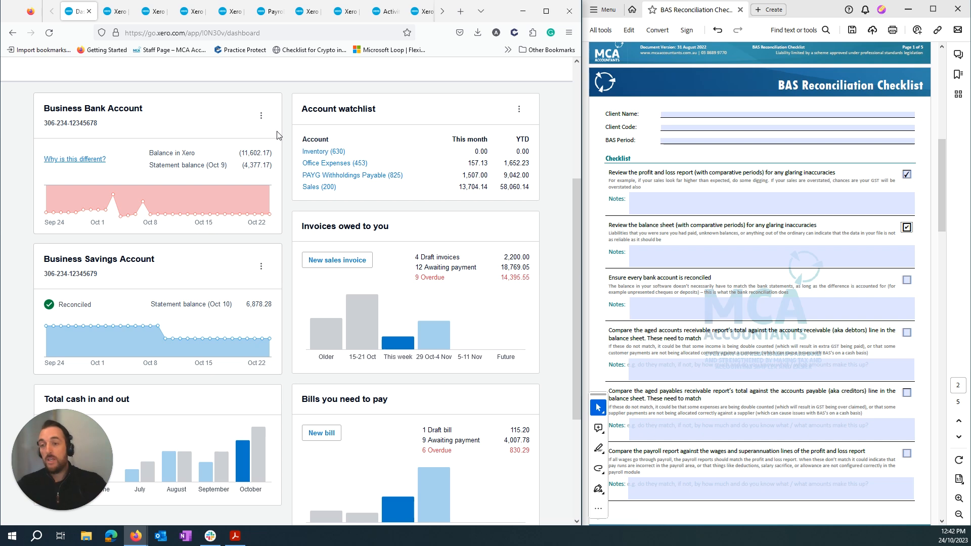
mouse_move(117, 184)
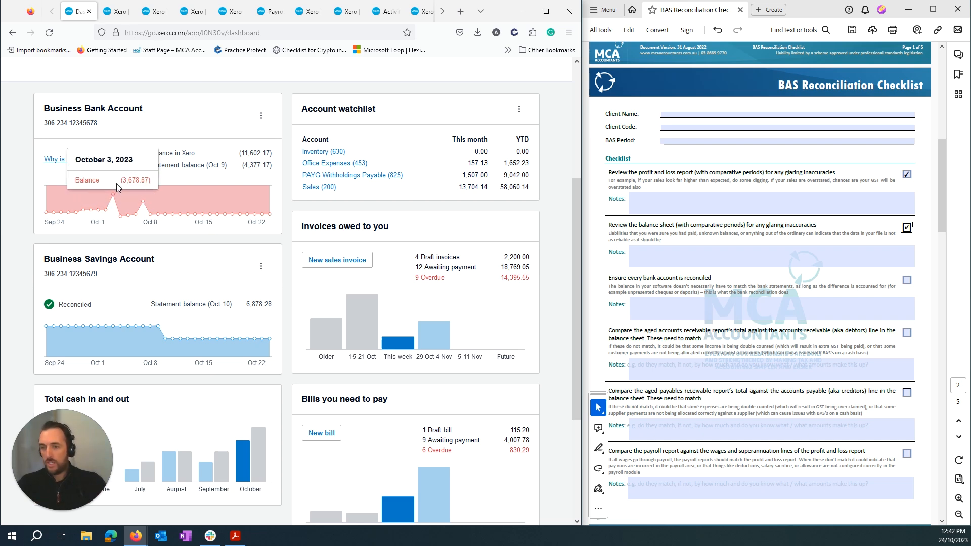
Step: Inspect the reconciled transaction details behind the Business Bank Account's unreconciled 49.80 Eft line of 29 Sep 2023, and return to the summary
left_click(146, 12)
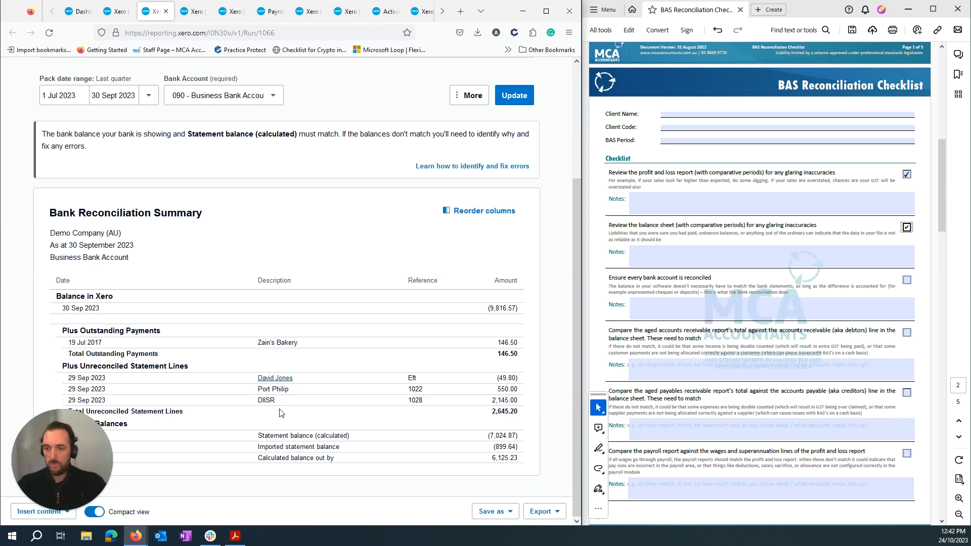
left_click(195, 11)
left_click(154, 11)
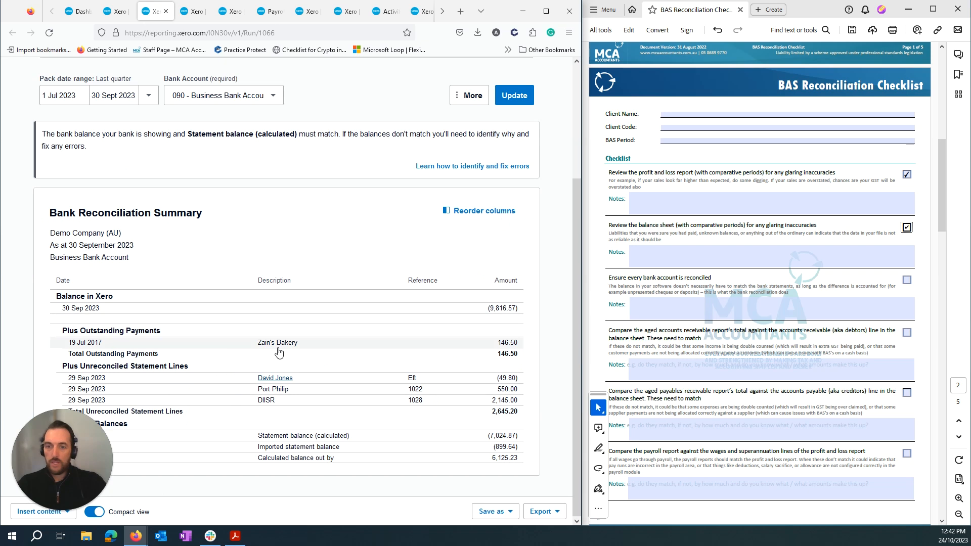
left_click(266, 378)
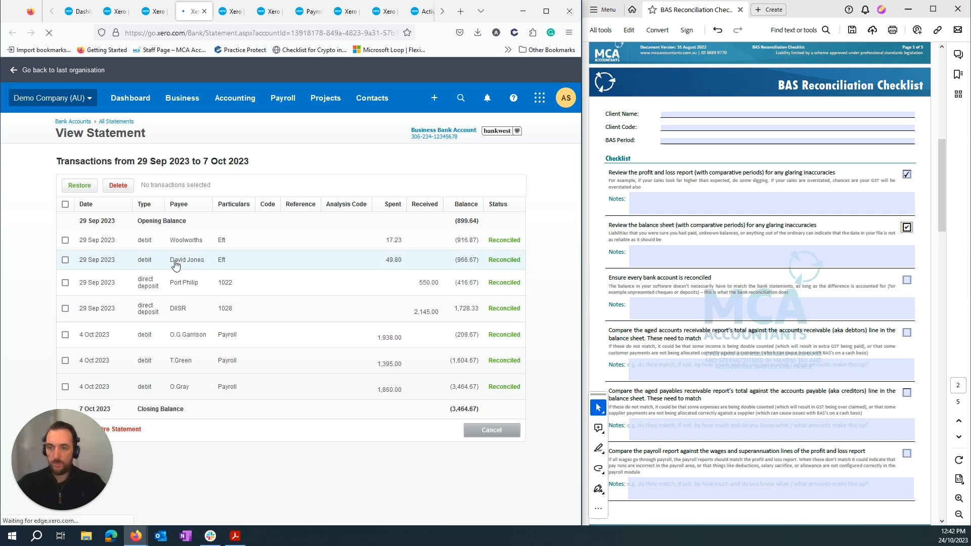
left_click(272, 265)
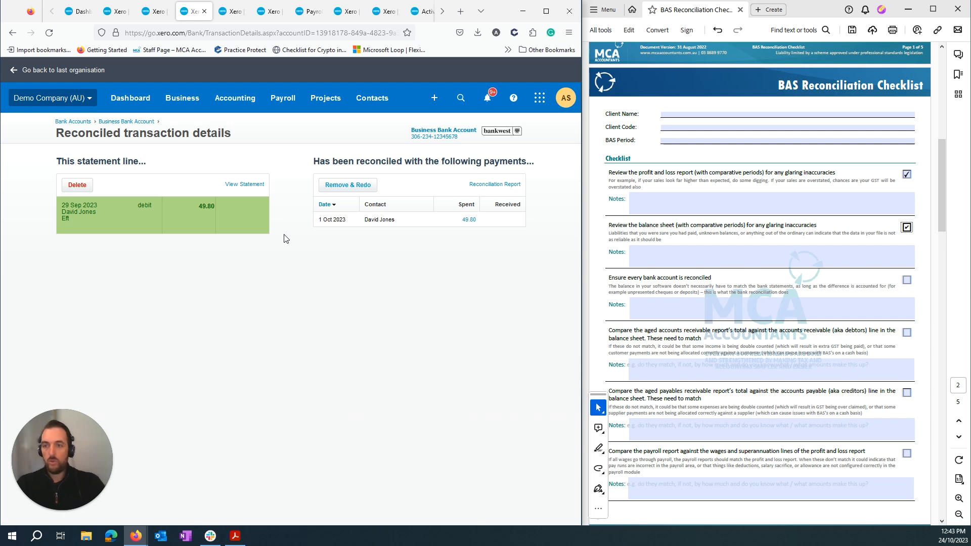
middle_click(186, 11)
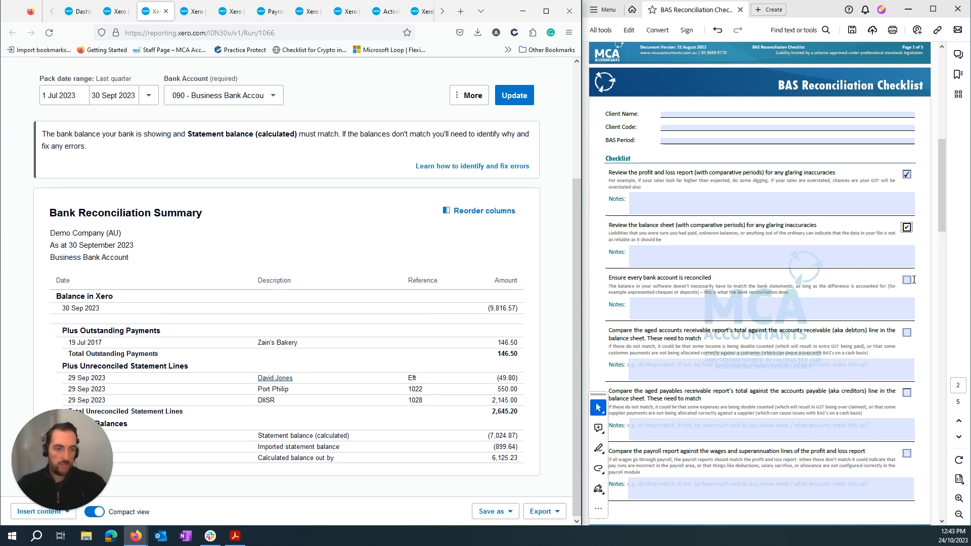
Step: Close the two Bank Reconciliation Summary reports and tick off the checklist item on ensuring every bank account is reconciled
middle_click(155, 16)
left_click(122, 14)
middle_click(121, 14)
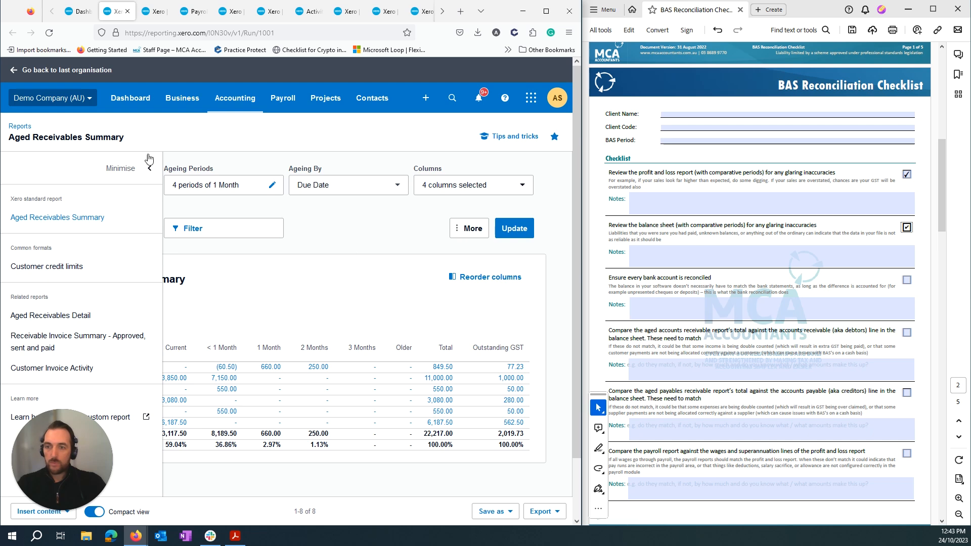
left_click(126, 168)
left_click(907, 280)
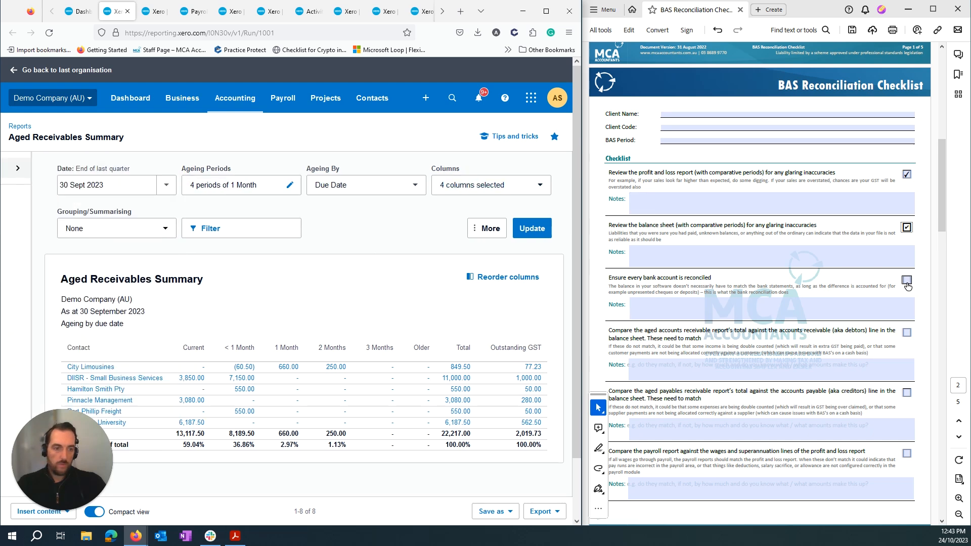
Step: Compare the Aged Receivables and Aged Payables Summary totals with the 30 September 2023 Balance Sheet lines and tick off both checklist items
scroll(805, 350, "down", 3)
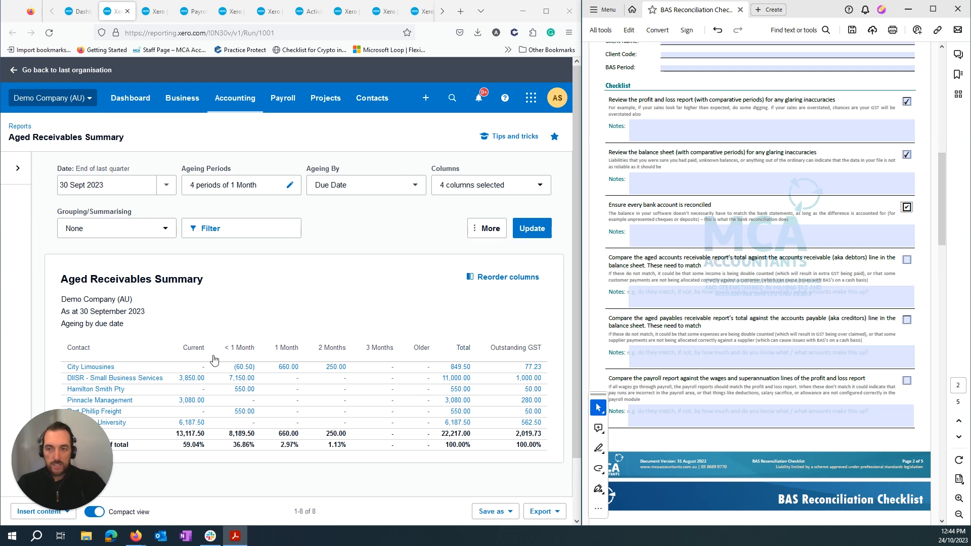
left_click(443, 436)
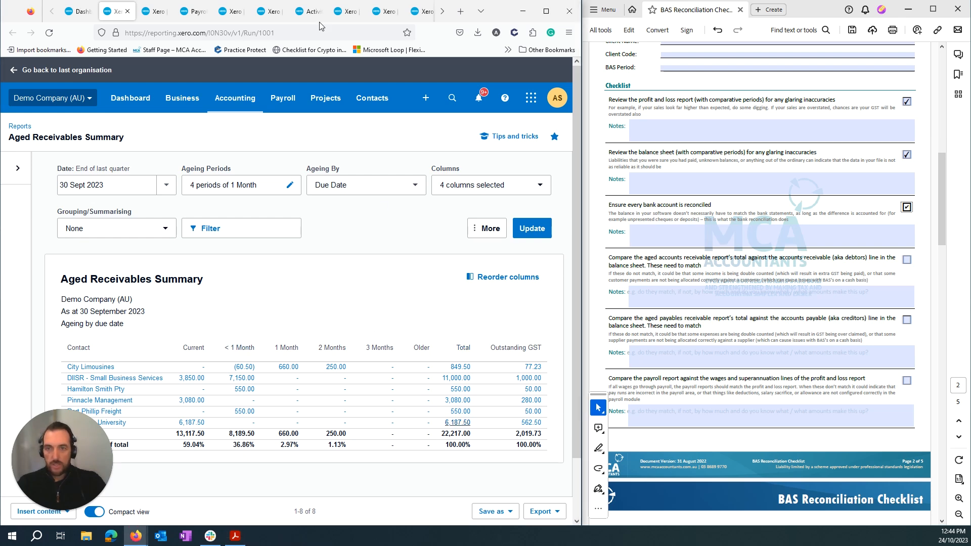
left_click(157, 11)
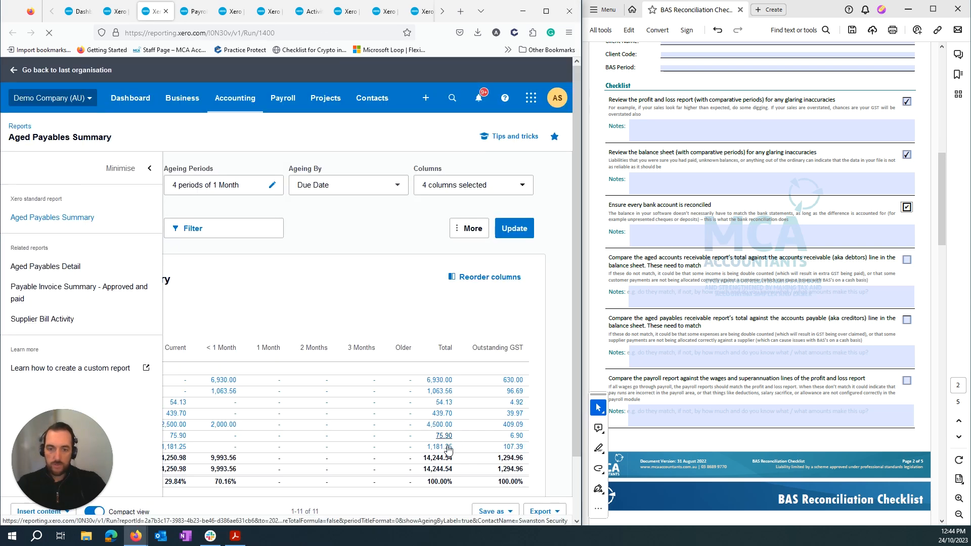
left_click(148, 168)
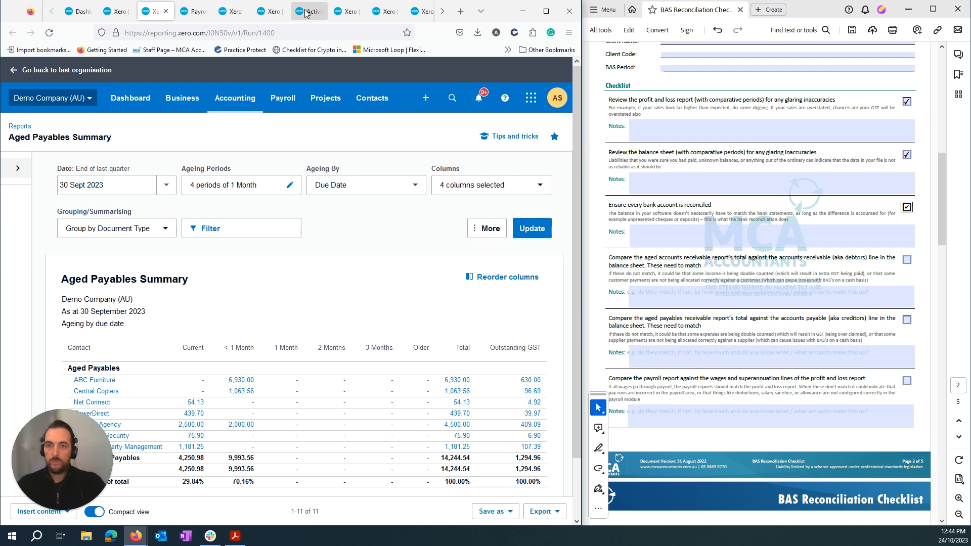
left_click(224, 13)
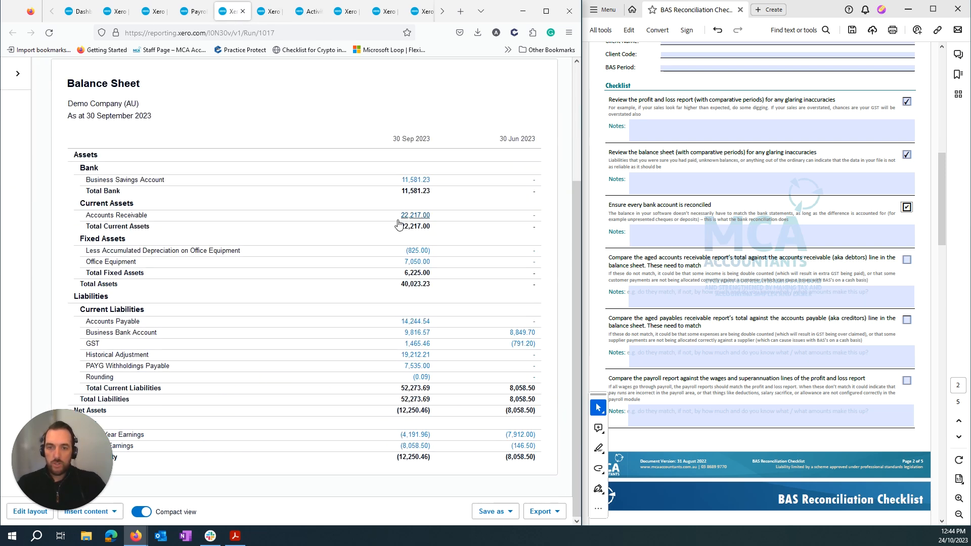
left_click(128, 10)
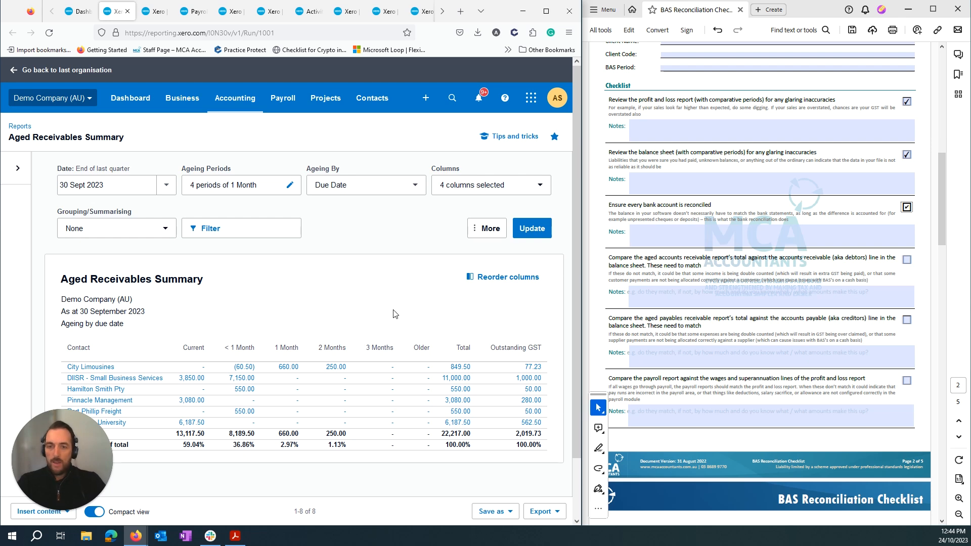
left_click(153, 12)
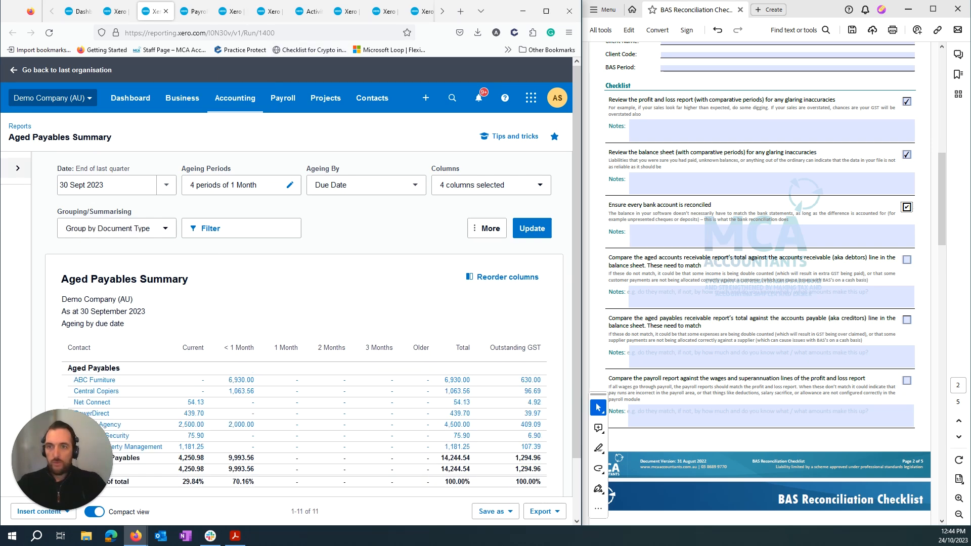
left_click(230, 12)
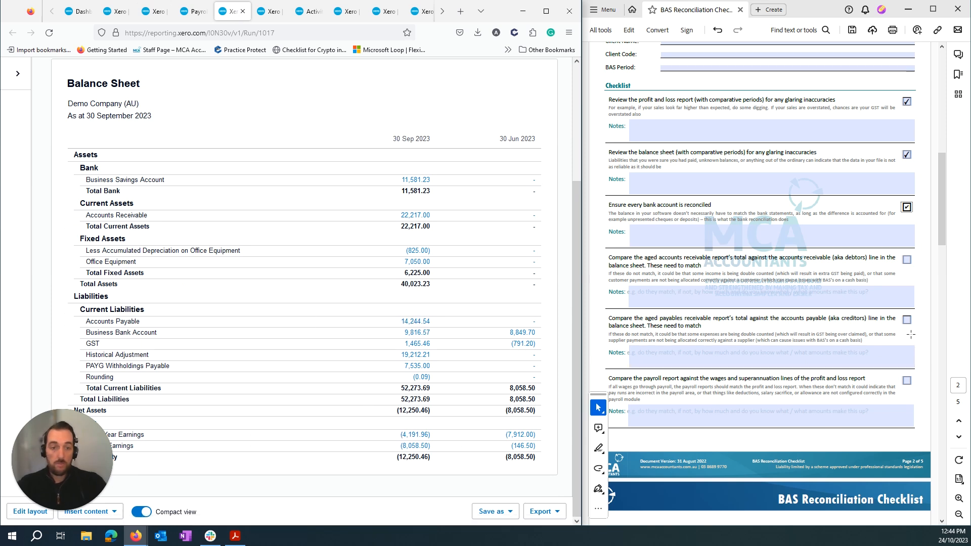
left_click(907, 260)
left_click(907, 320)
Step: Read the checklist item on comparing the payroll report and view the wages and superannuation lines in the Profit and Loss
scroll(749, 333, "down", 5)
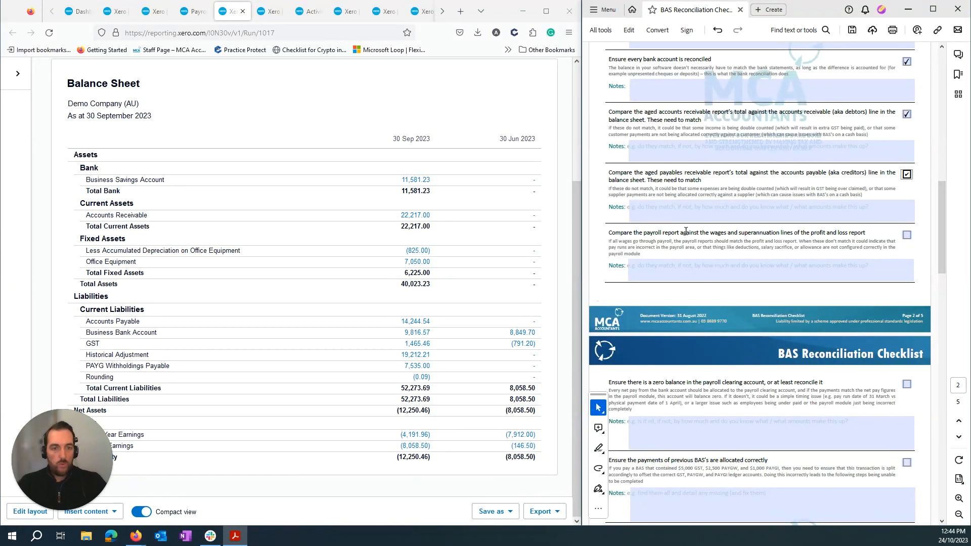
left_click_drag(634, 235, 837, 250)
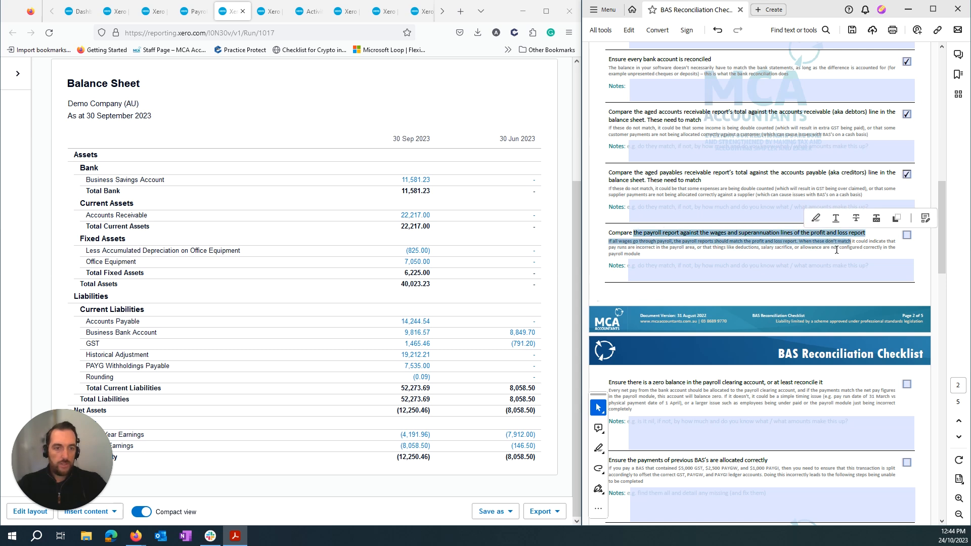
left_click(832, 252)
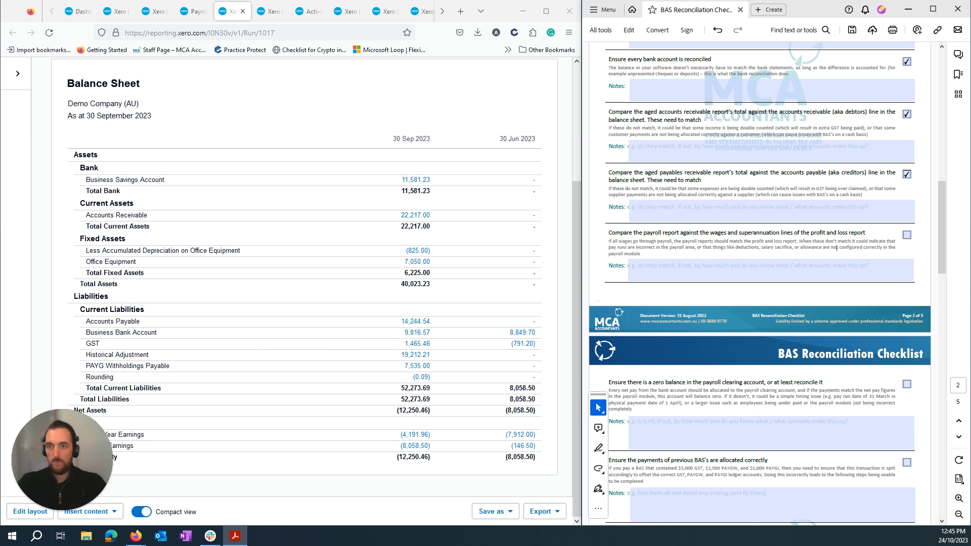
left_click(195, 11)
left_click(265, 11)
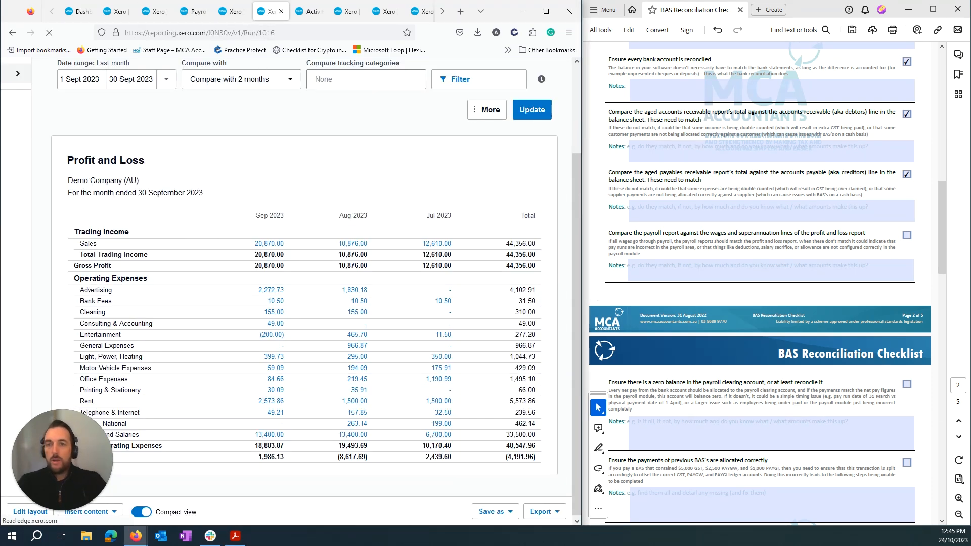
Step: Run the Payroll Employee Summary for all employees with the date range Last Quarter
left_click(119, 11)
left_click(156, 11)
left_click(186, 12)
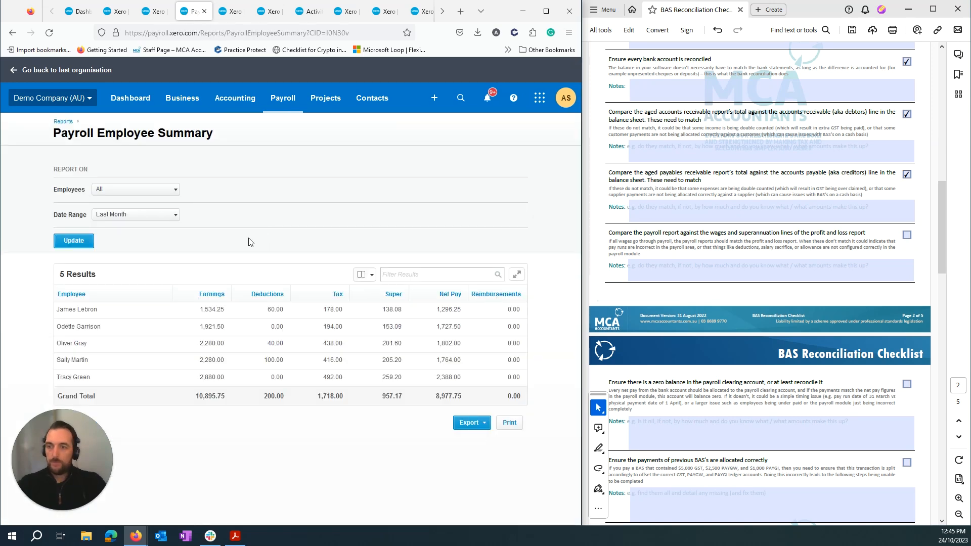
left_click(173, 217)
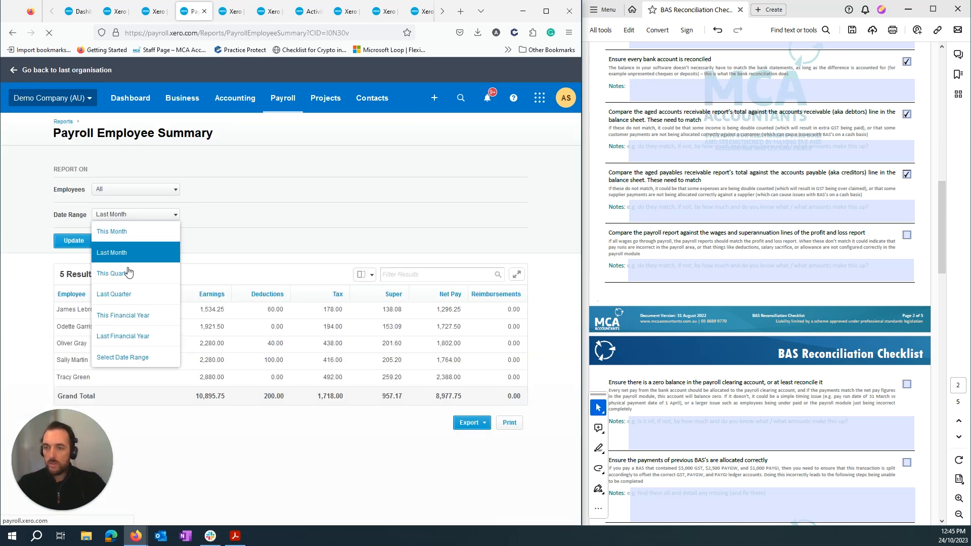
left_click(120, 294)
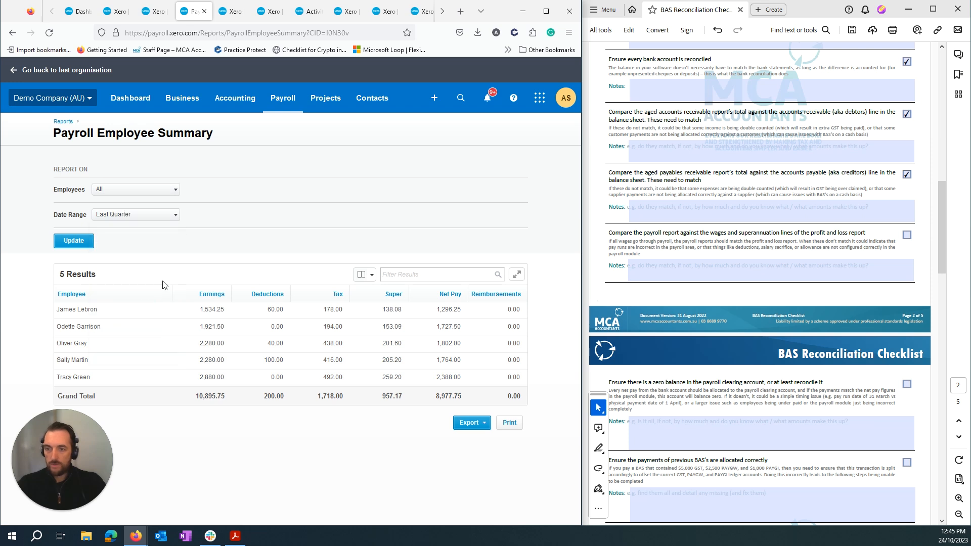
left_click(74, 242)
Step: Compare the Payroll Employee Summary's total earnings with the Wages and Salaries line of the Profit and Loss
left_click_drag(196, 397, 222, 398)
left_click(229, 11)
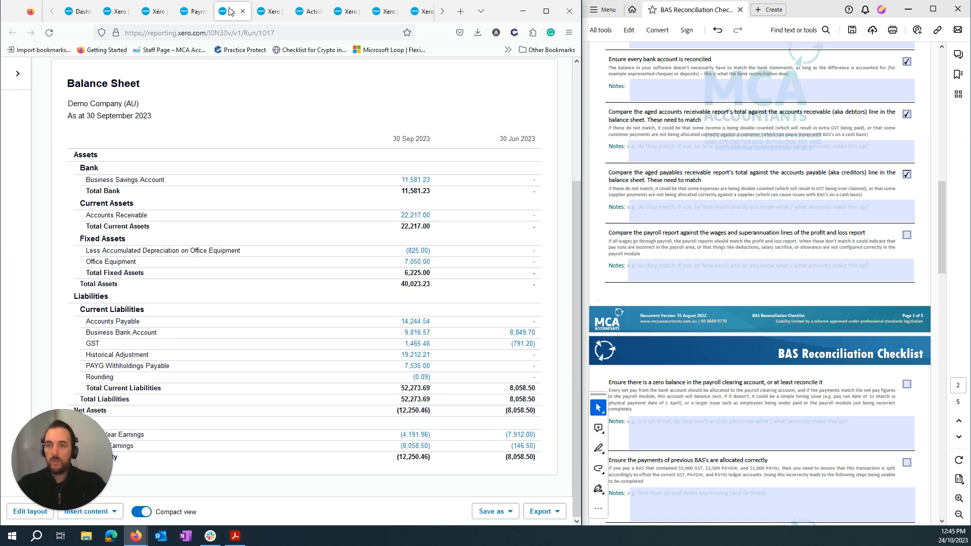
left_click(268, 11)
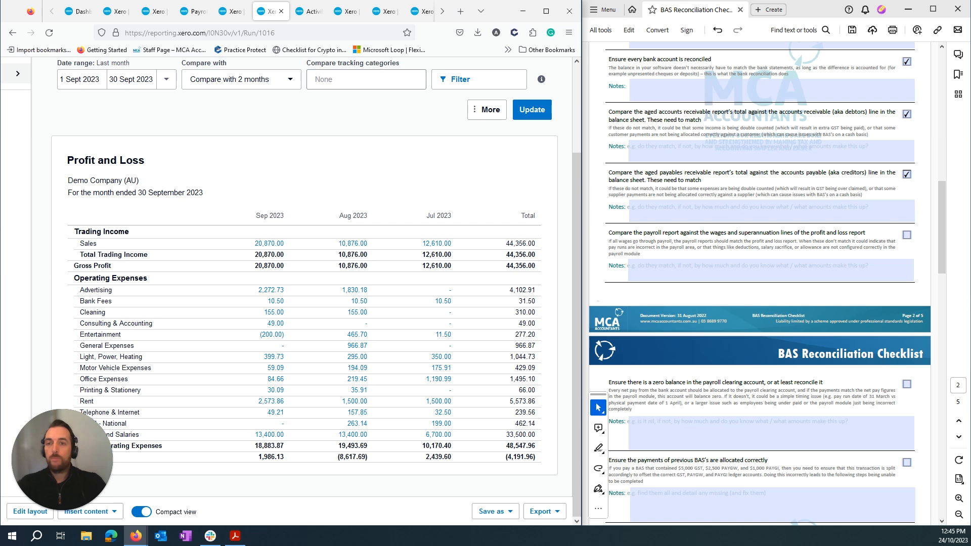
left_click(193, 11)
left_click(230, 11)
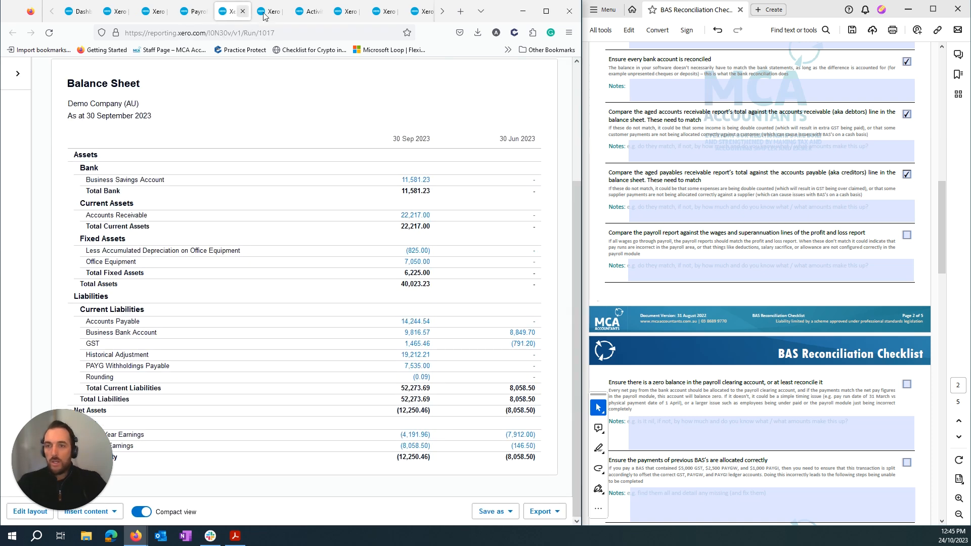
Step: Close the reconciled transaction details, examine the pay run history on the Pay Employees page, and close that page
left_click(308, 12)
left_click(350, 13)
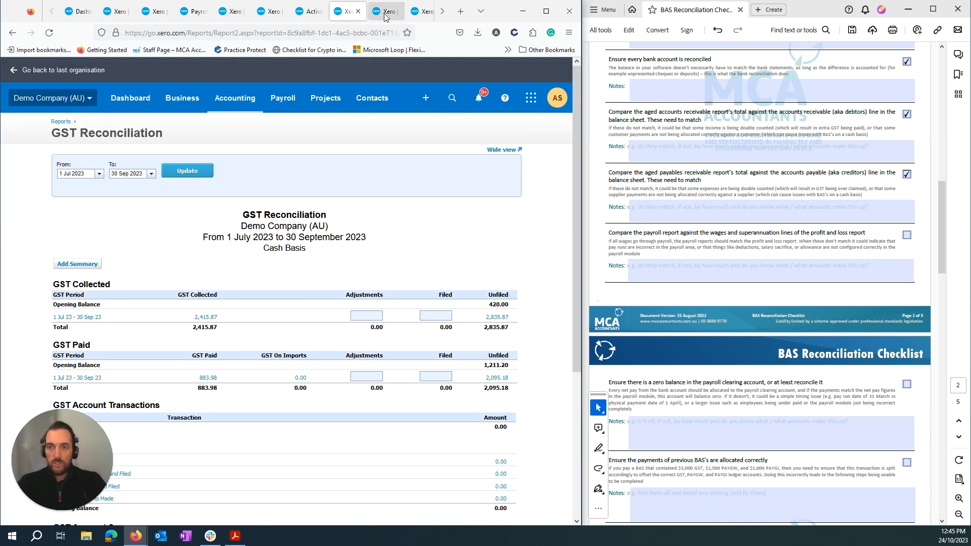
left_click(384, 12)
left_click(426, 15)
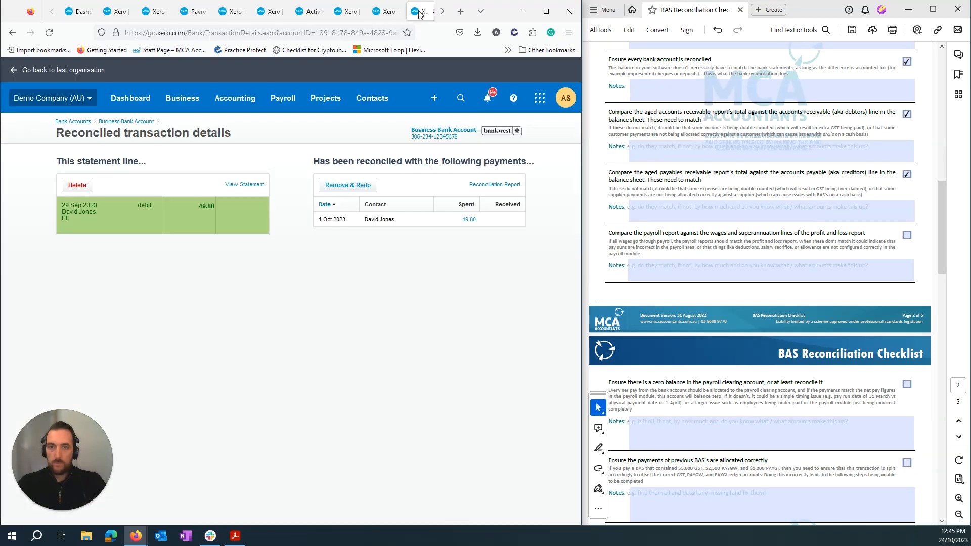
left_click(426, 13)
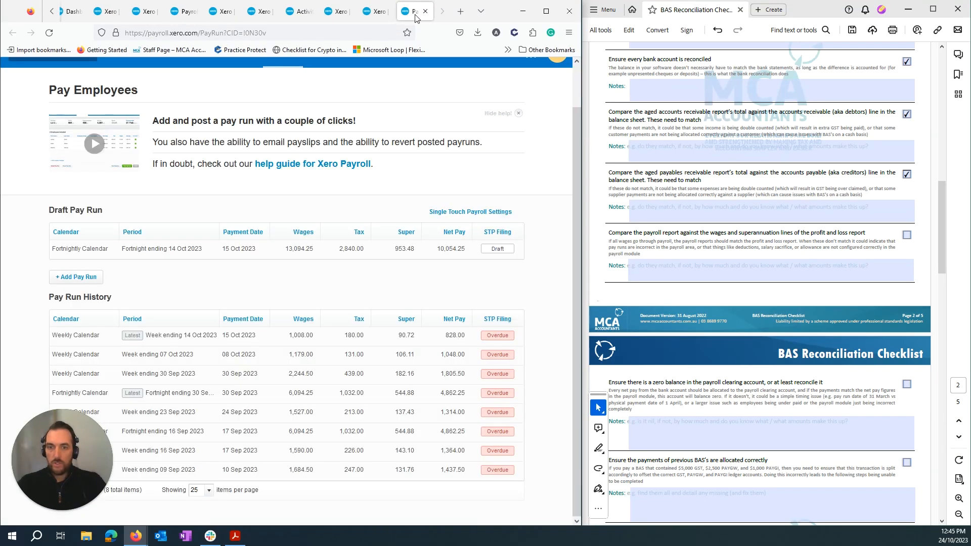
left_click_drag(59, 460, 906, 100)
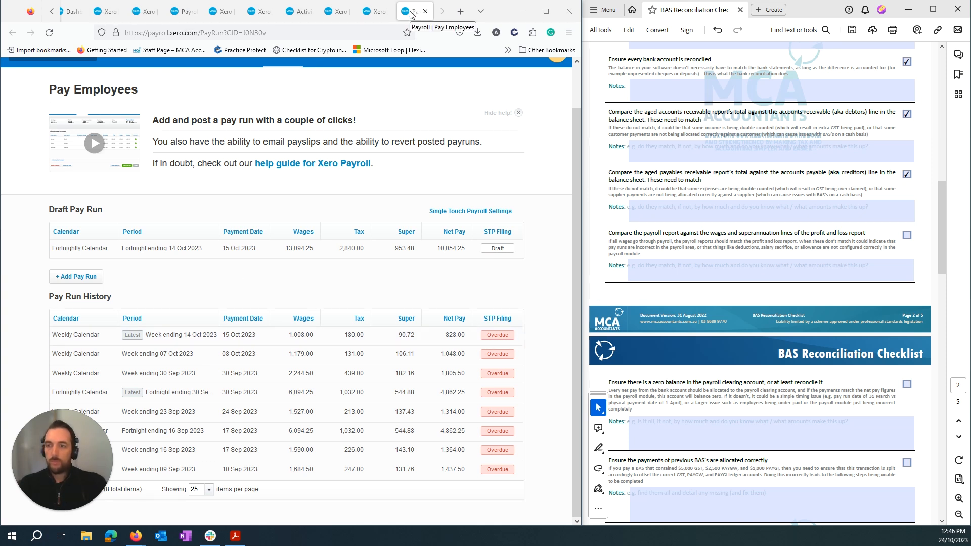
left_click(426, 11)
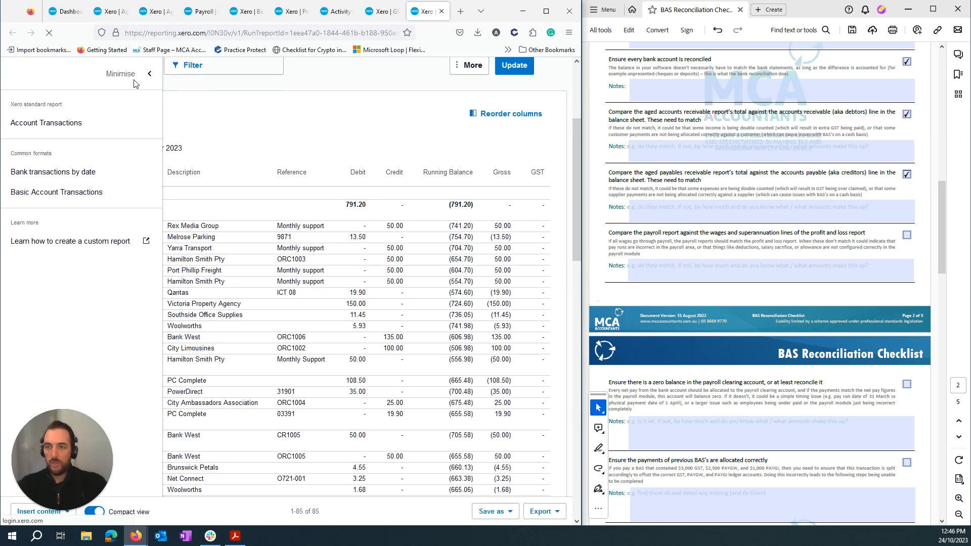
Step: Return to the Payroll Employee Summary and examine the grand total of earnings for the last quarter
left_click(385, 11)
left_click(331, 11)
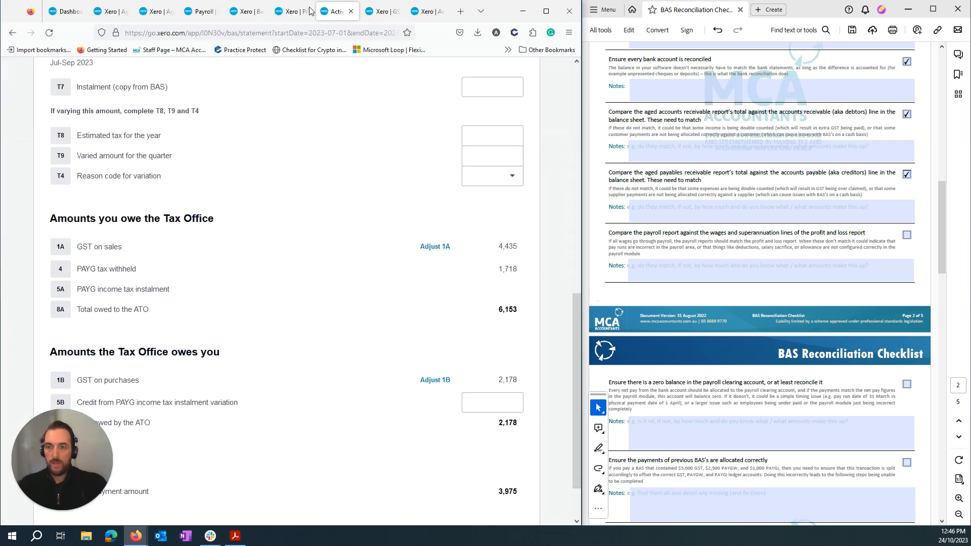
left_click(292, 12)
left_click(243, 11)
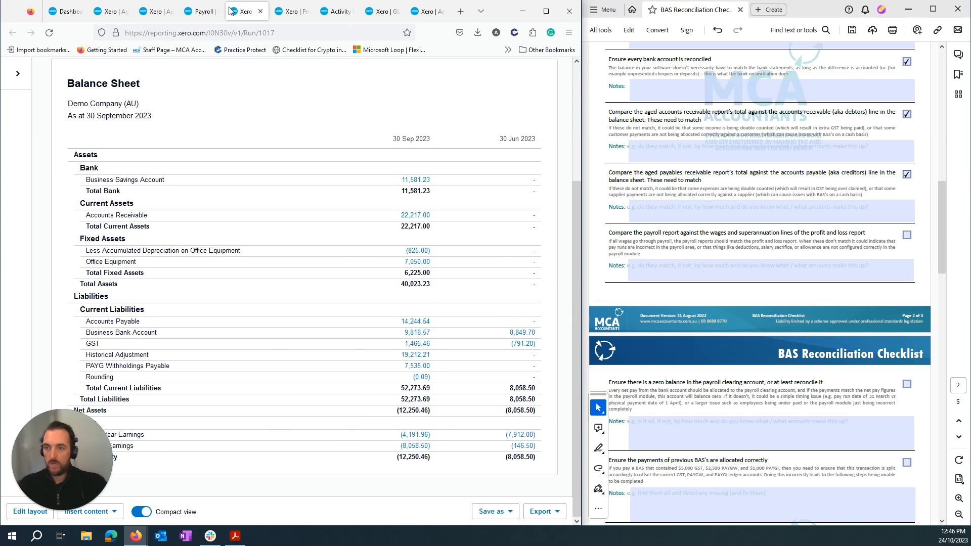
left_click(203, 11)
left_click(156, 11)
left_click(202, 12)
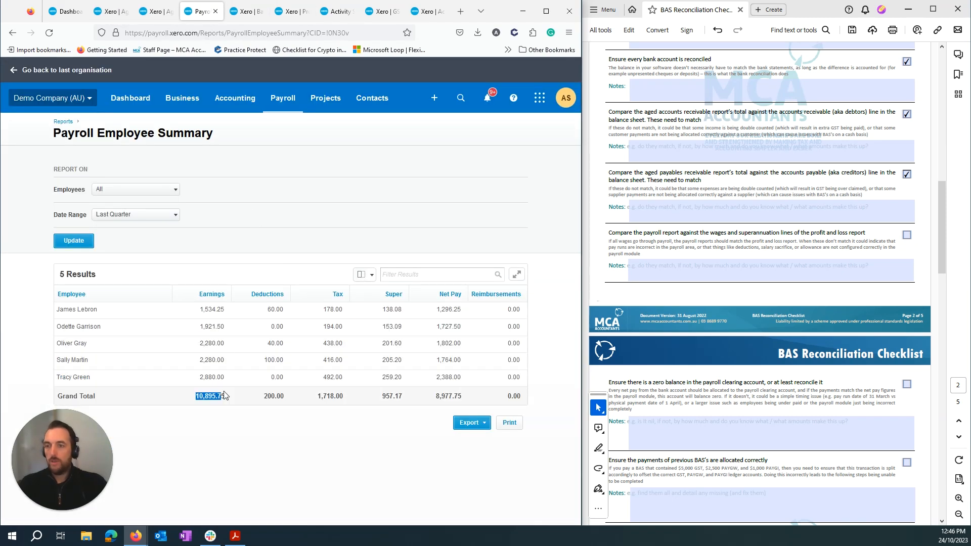
left_click(234, 401)
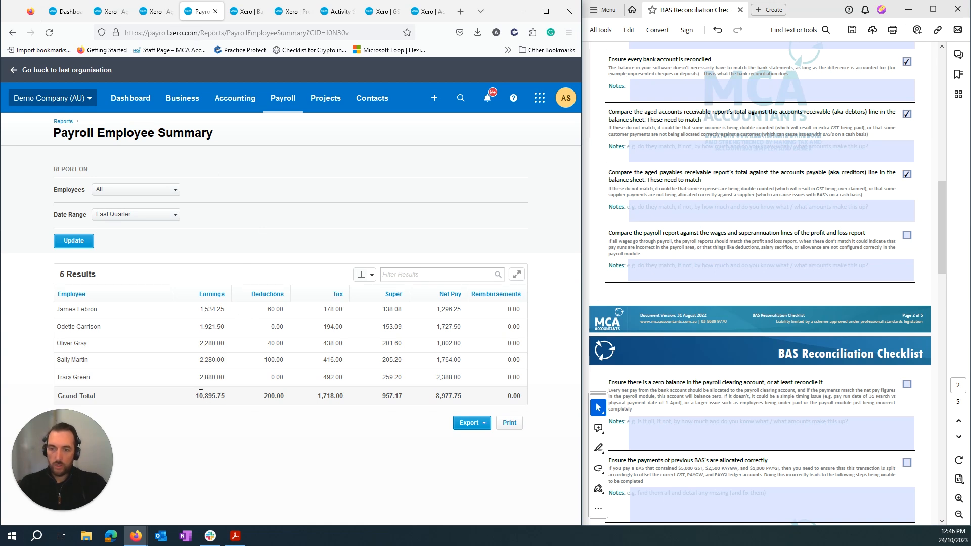
left_click_drag(225, 398, 195, 398)
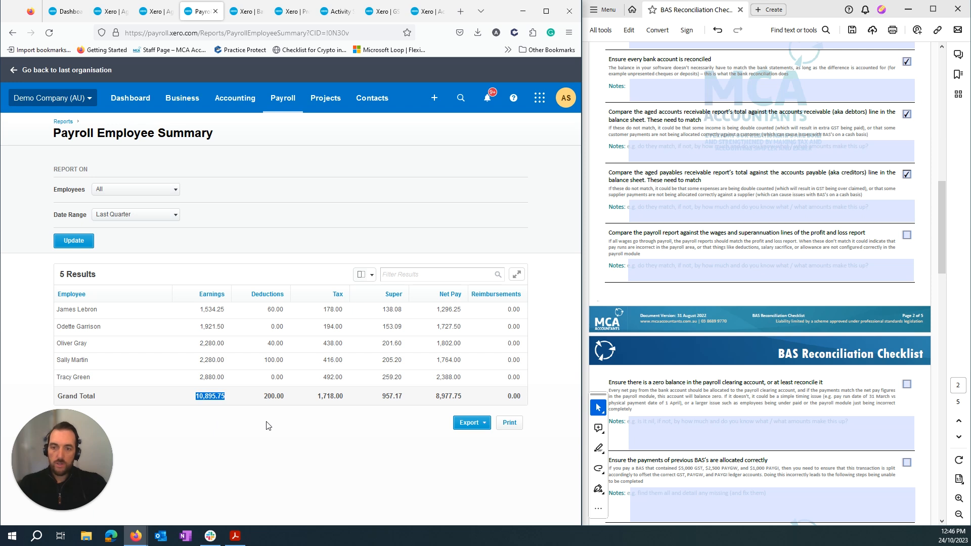
Step: Check the grand totals of super and deductions and tick off the checklist item comparing payroll with the profit and loss
left_click_drag(382, 397, 400, 398)
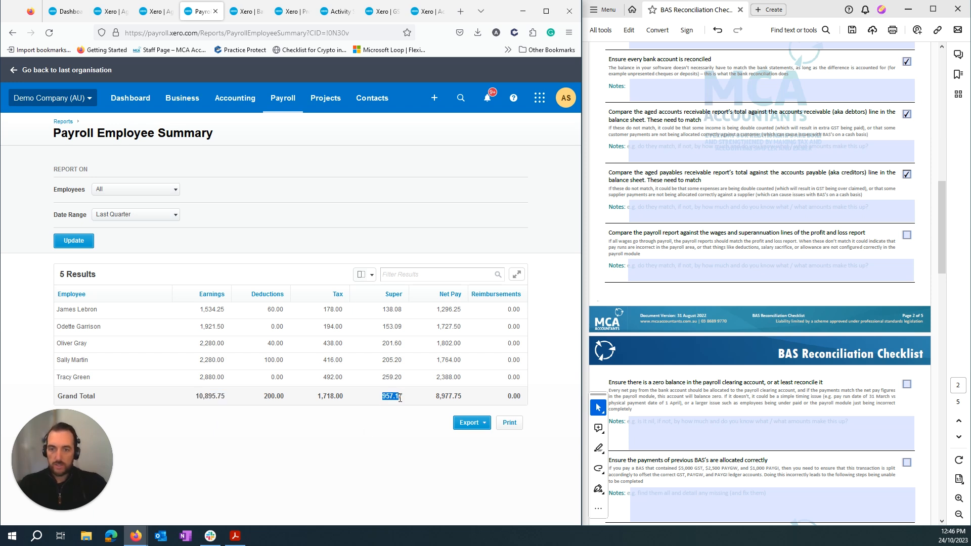
left_click(361, 403)
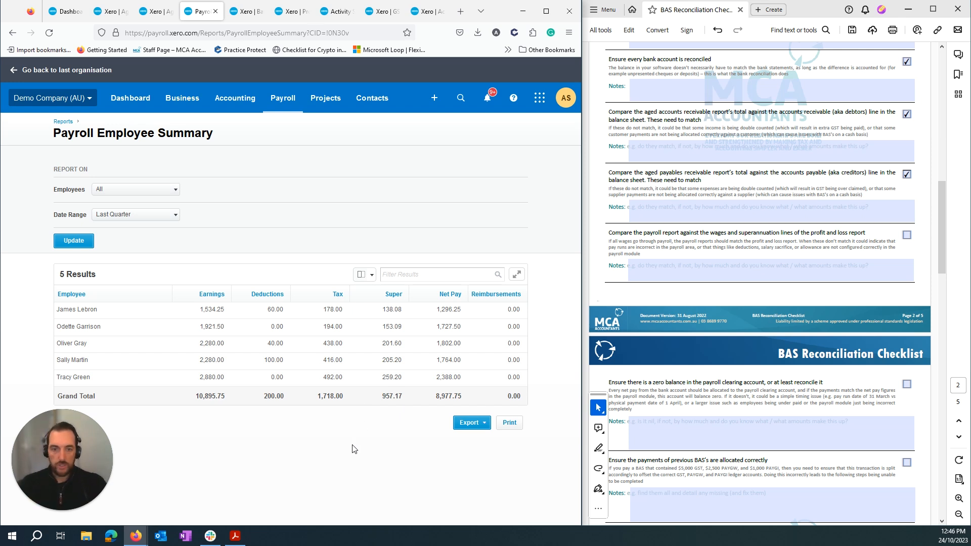
double_click(272, 395)
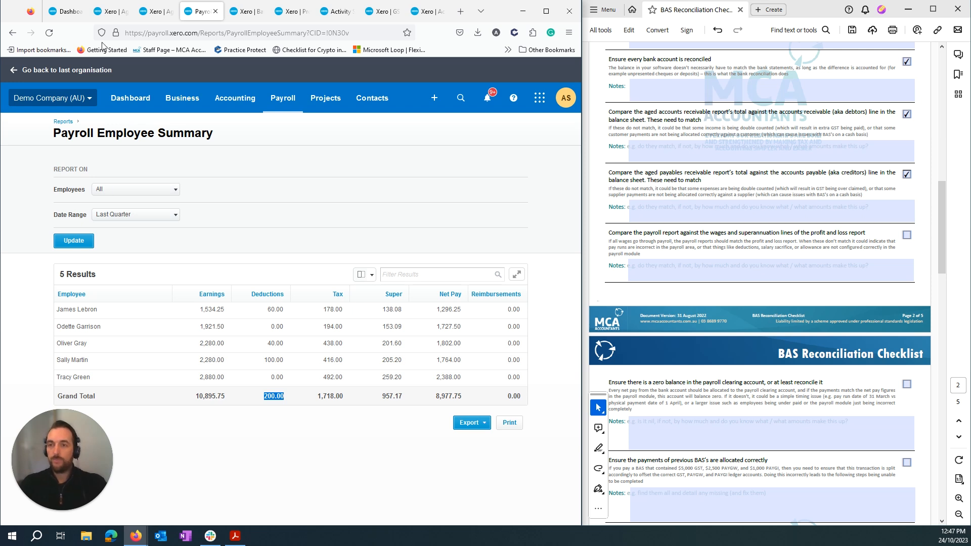
left_click(907, 234)
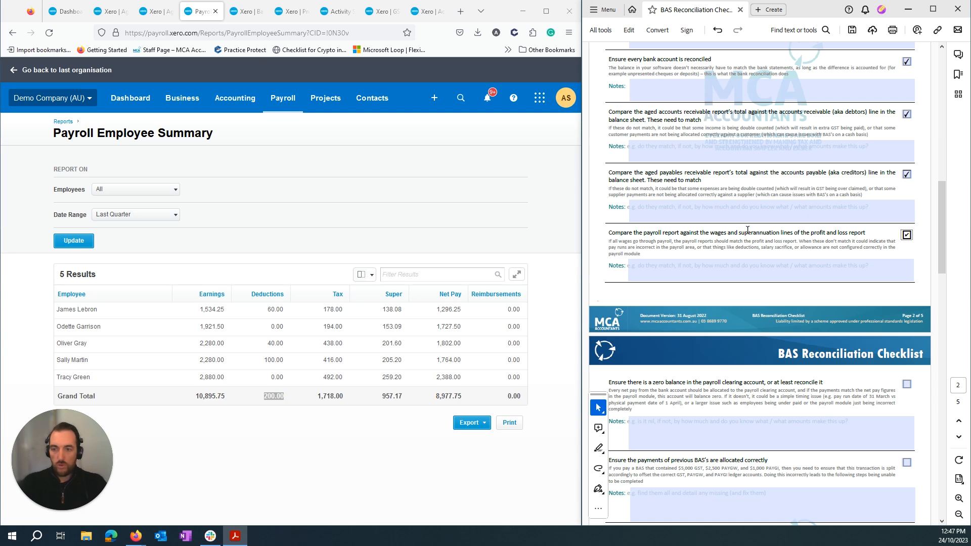
scroll(750, 229, "down", 4)
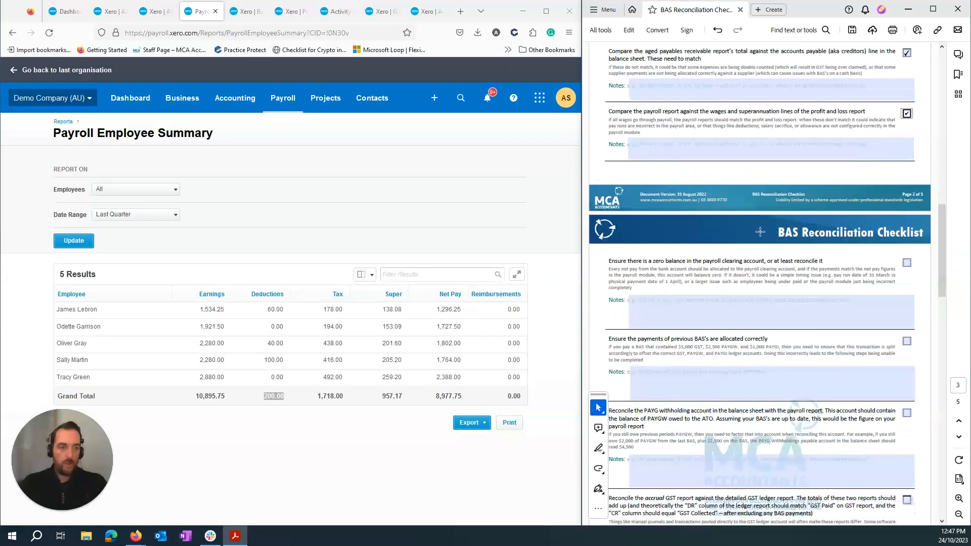
Step: Examine the grand totals of tax, super and net pay in the Payroll Employee Summary for the payroll clearing account check
scroll(701, 202, "down", 1)
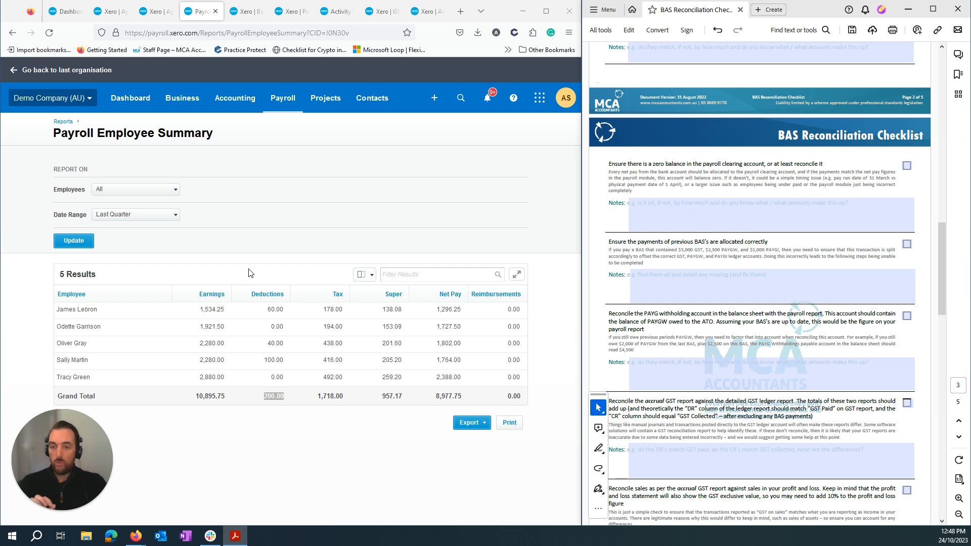
left_click(205, 396)
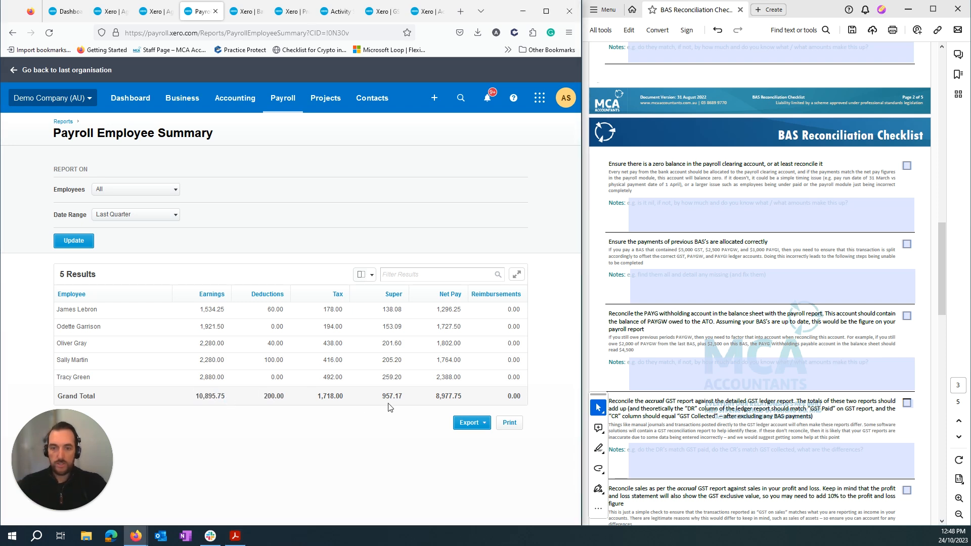
left_click_drag(381, 398, 401, 398)
left_click(337, 397)
double_click(342, 397)
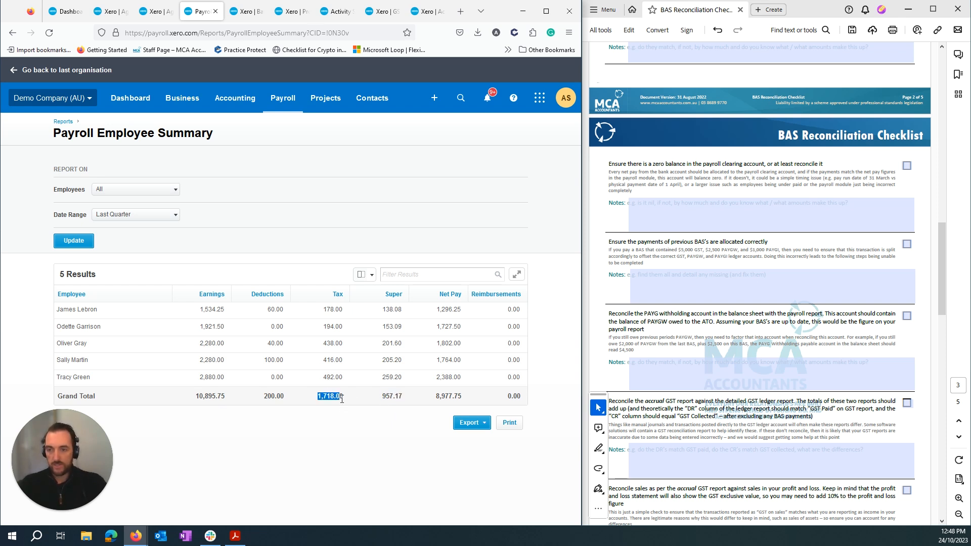
mouse_move(436, 398)
left_mouse_down()
mouse_move(461, 397)
mouse_move(447, 397)
left_mouse_up()
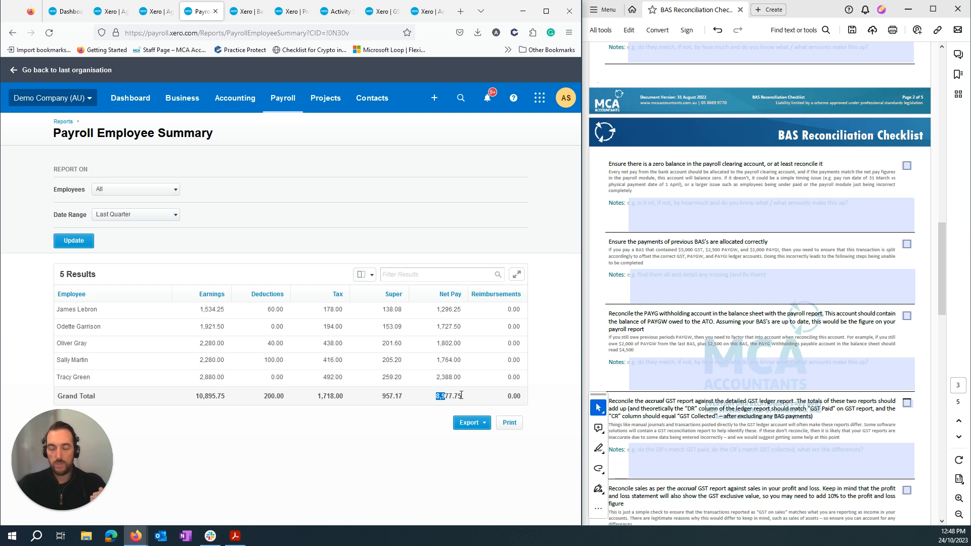
left_click(419, 400)
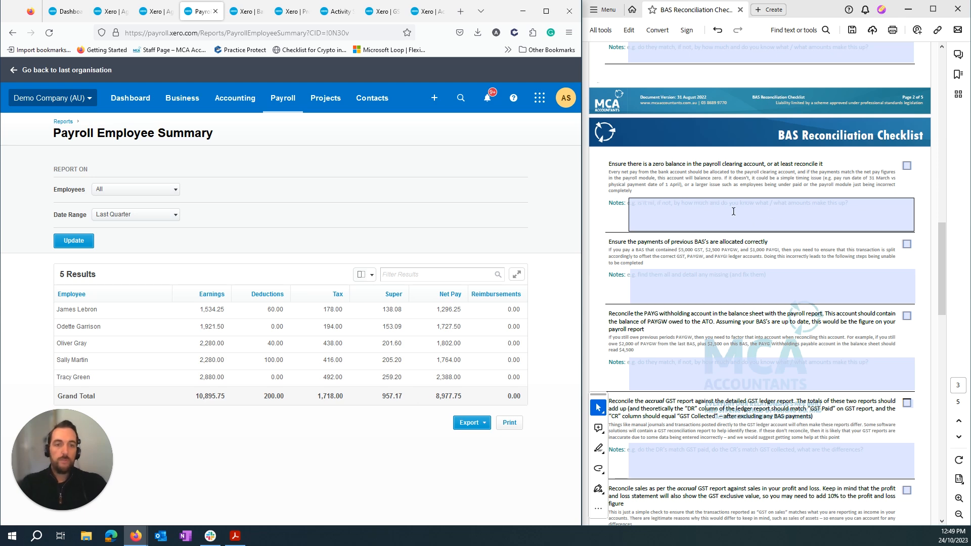
Step: Check the Balance Sheet for a payroll clearing account balance and tick off the payroll clearing item in the checklist
left_click(154, 8)
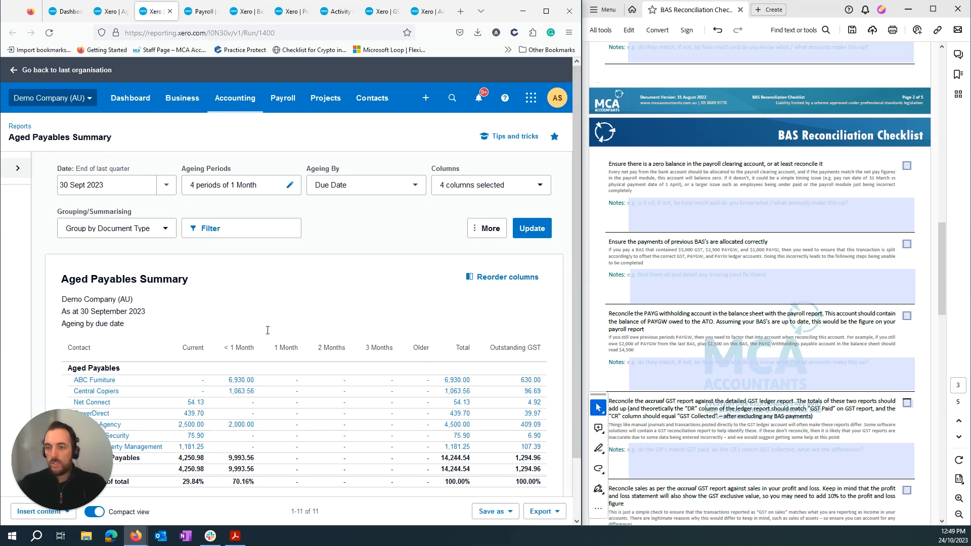
scroll(278, 349, "down", 3)
left_click(248, 12)
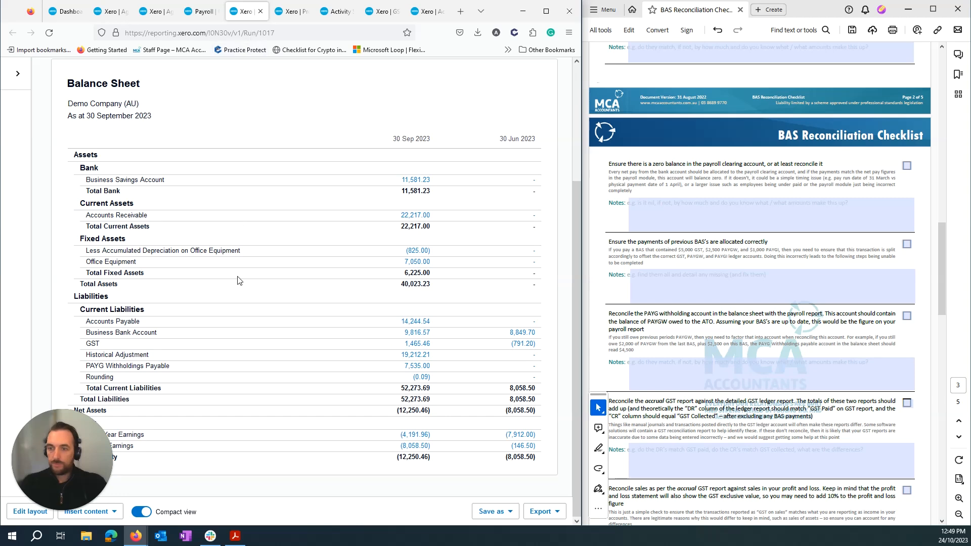
left_click_drag(56, 474, 923, 484)
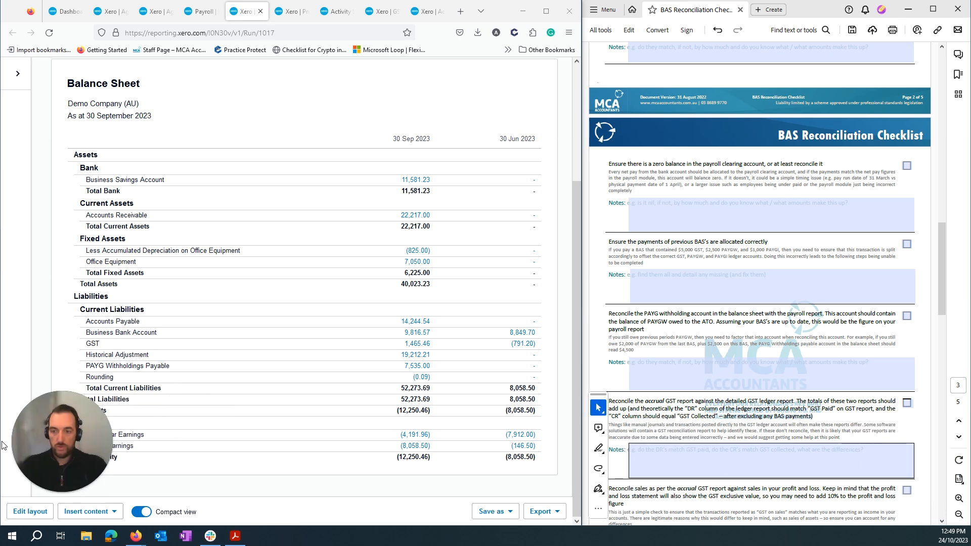
left_click(907, 165)
Step: Open the transactions behind the Balance Sheet's September 2023 GST balance and examine them through to the totals for previous BAS payments
scroll(793, 164, "down", 2)
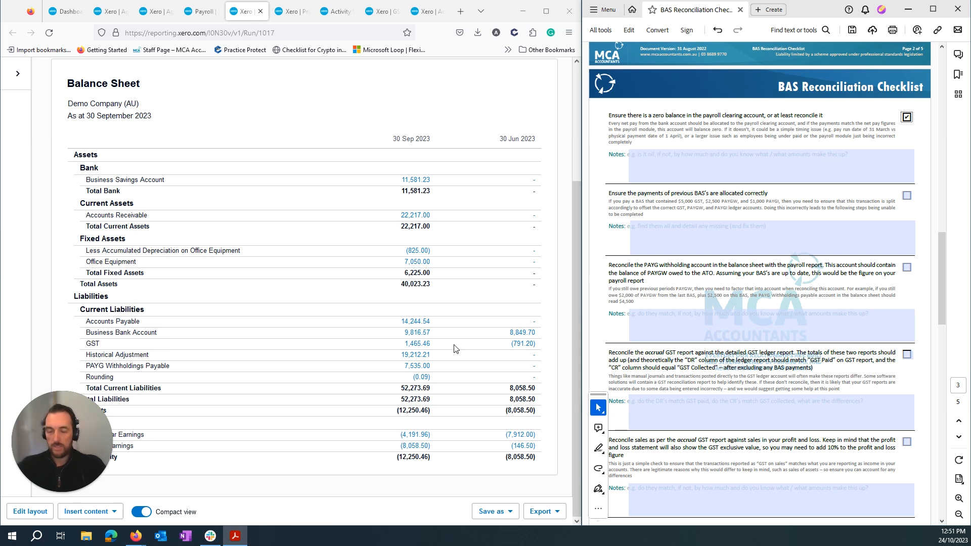
middle_click(416, 346)
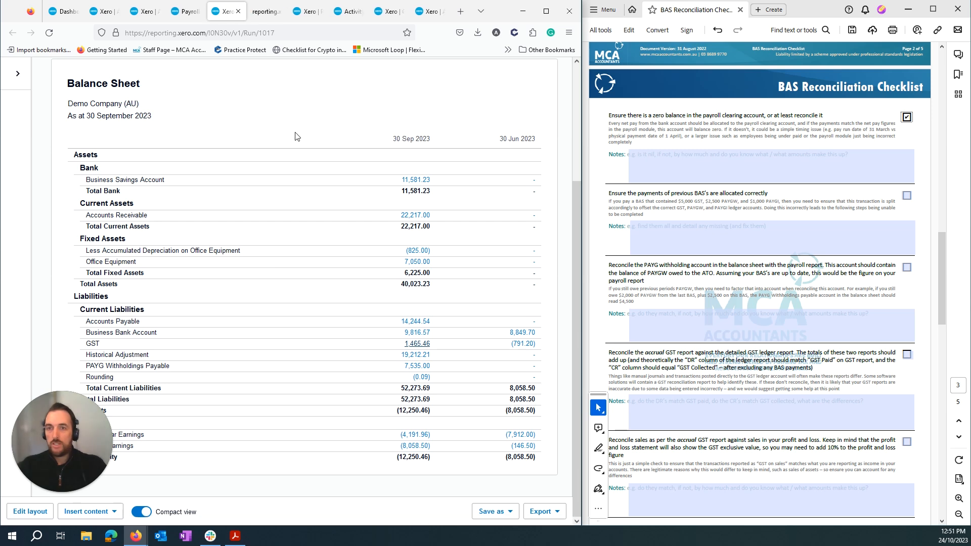
left_click(264, 12)
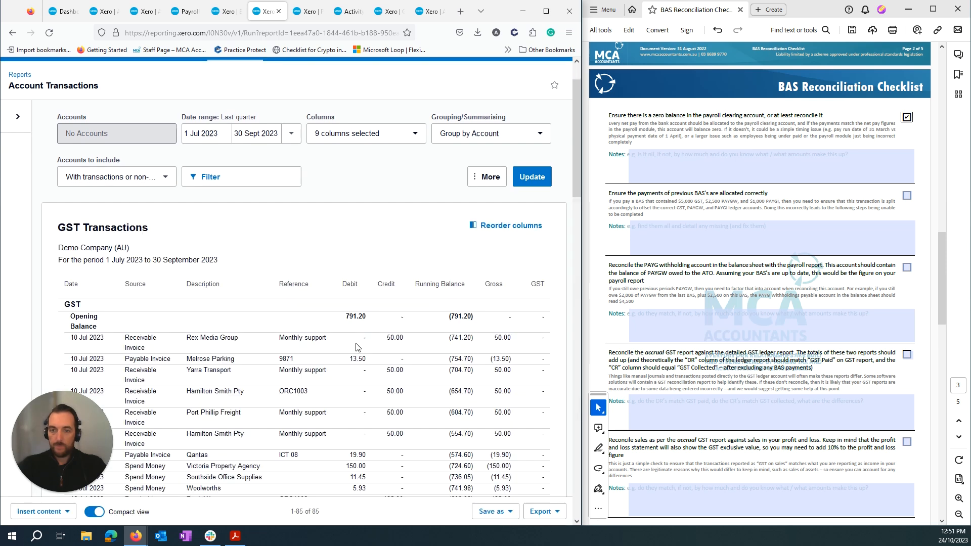
scroll(357, 348, "down", 5)
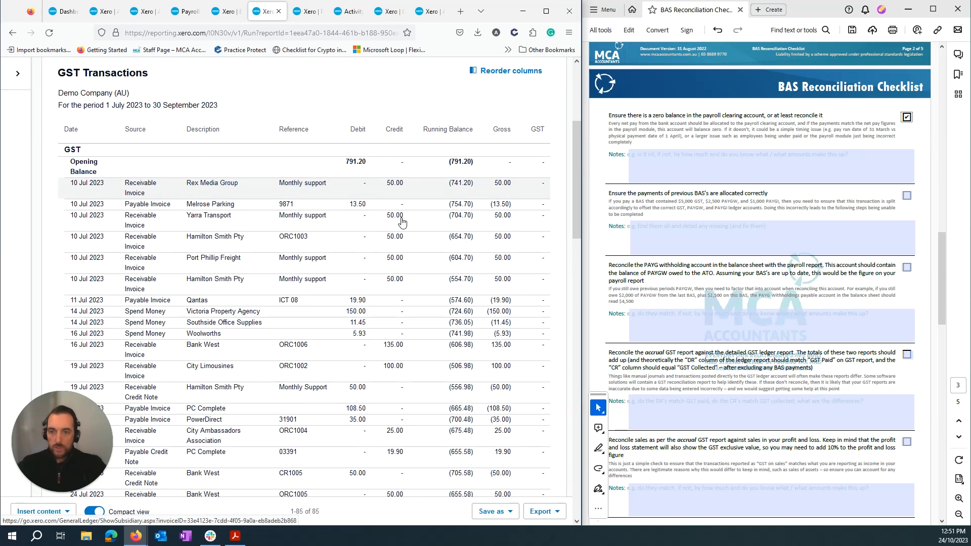
scroll(248, 223, "down", 3)
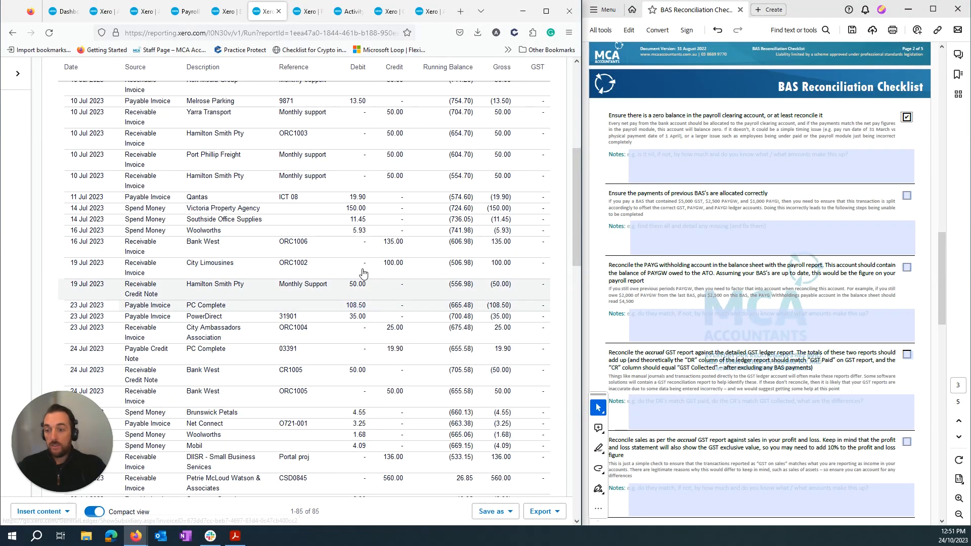
scroll(369, 228, "down", 5)
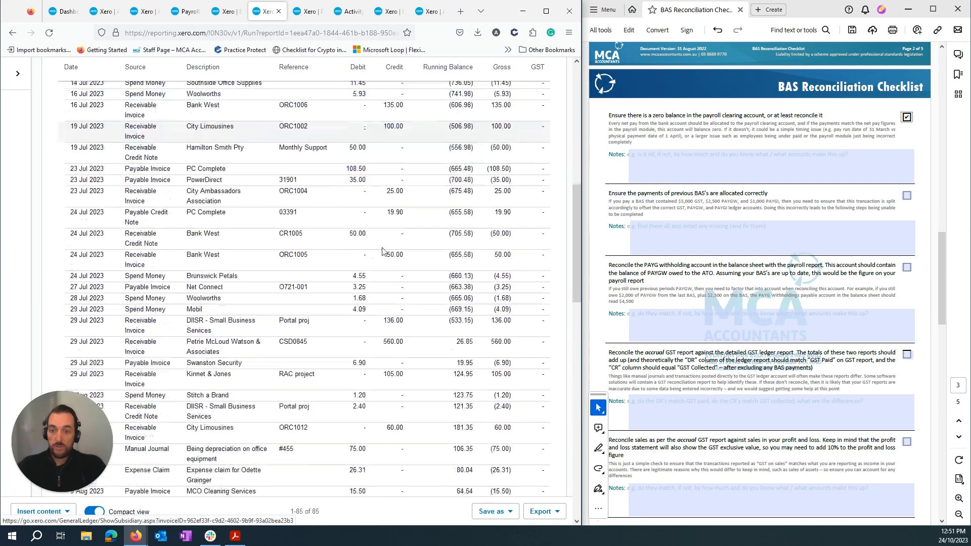
scroll(373, 253, "down", 2)
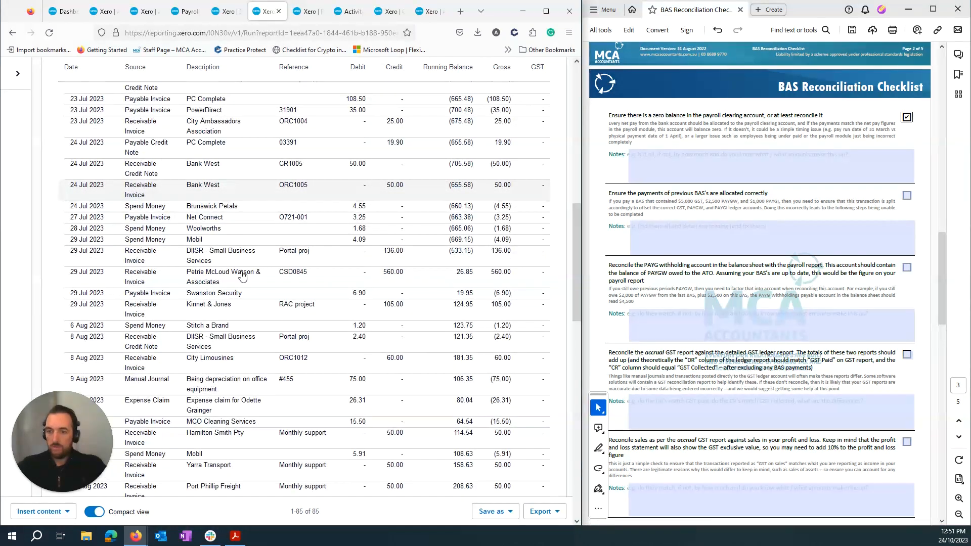
scroll(377, 263, "down", 7)
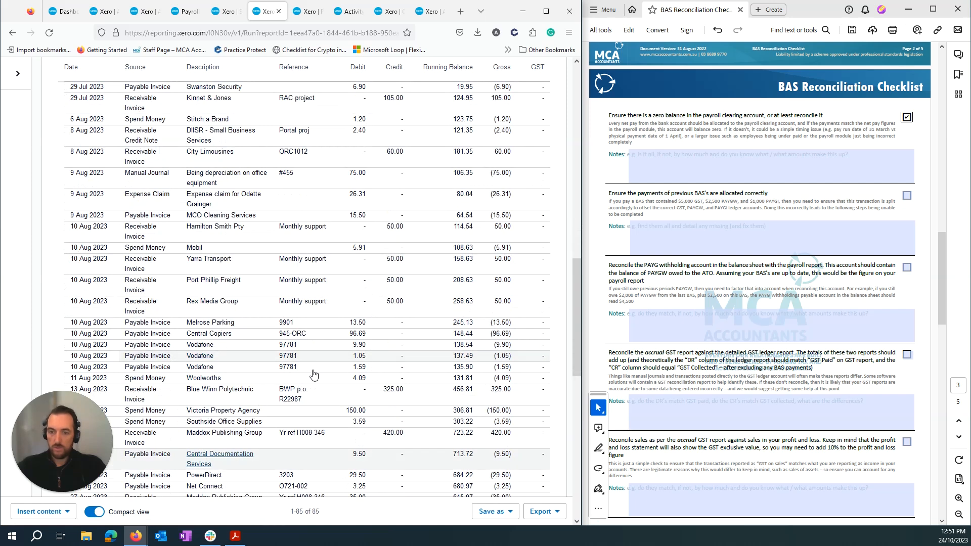
scroll(374, 348, "down", 10)
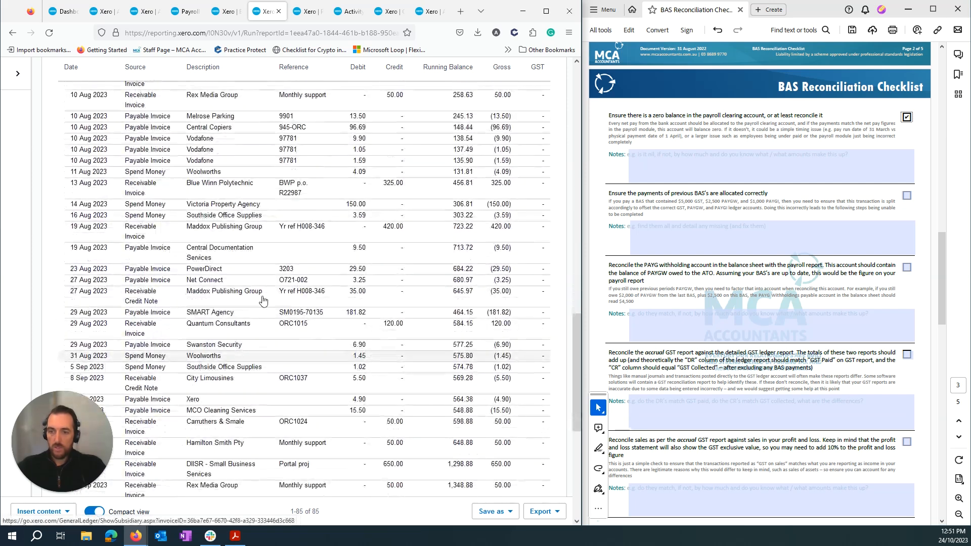
scroll(258, 301, "down", 3)
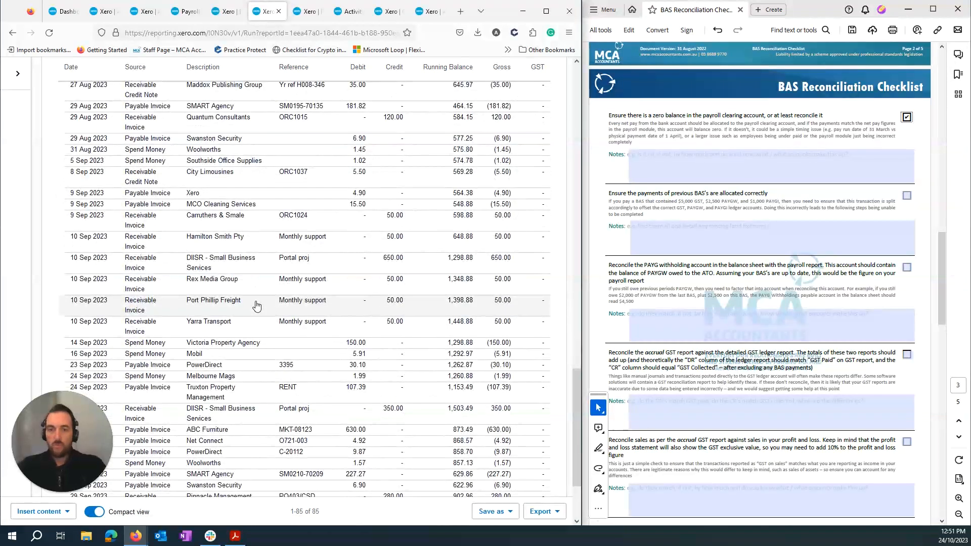
scroll(324, 334, "down", 3)
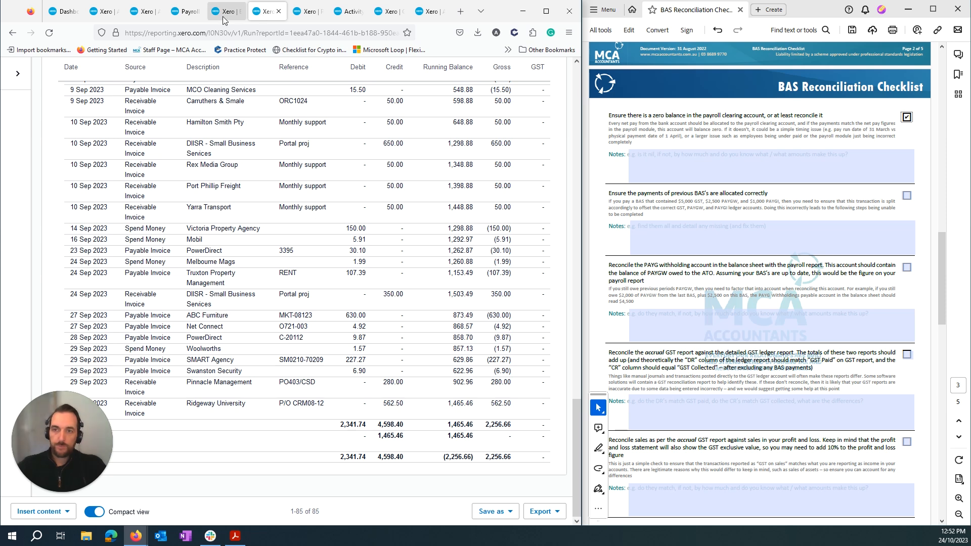
Step: Close the GST transactions report and tick off the checklist item on allocating the payments of previous BAS's correctly
key("ctrl+w")
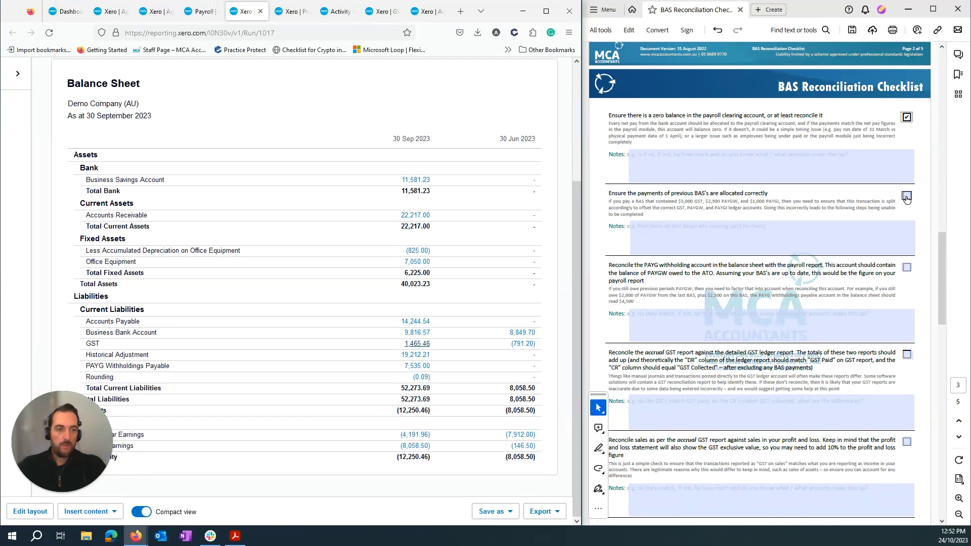
left_click(907, 196)
left_click(850, 227)
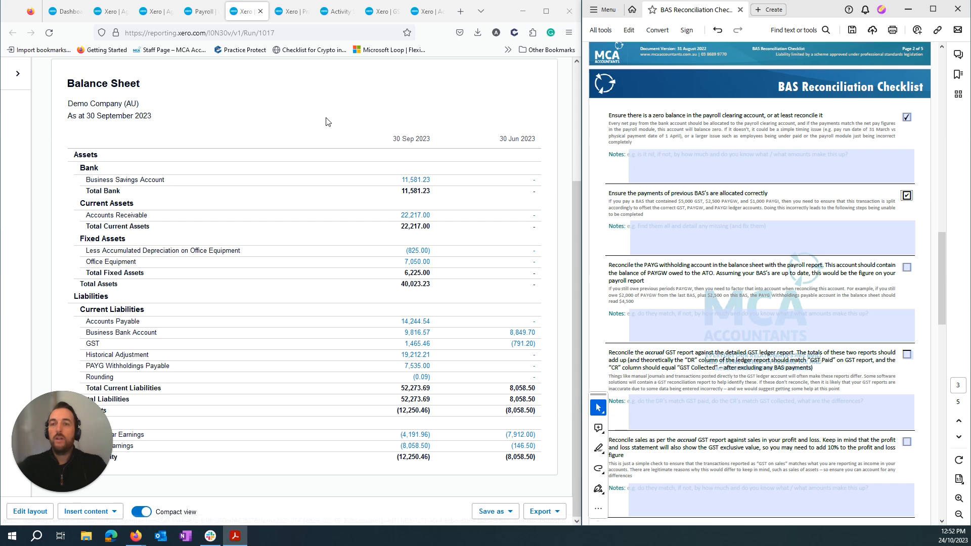
Step: Compare the payroll report's total tax with PAYG Withholdings Payable in the Balance Sheet and tick off the PAYG withholding checklist item
left_click(296, 11)
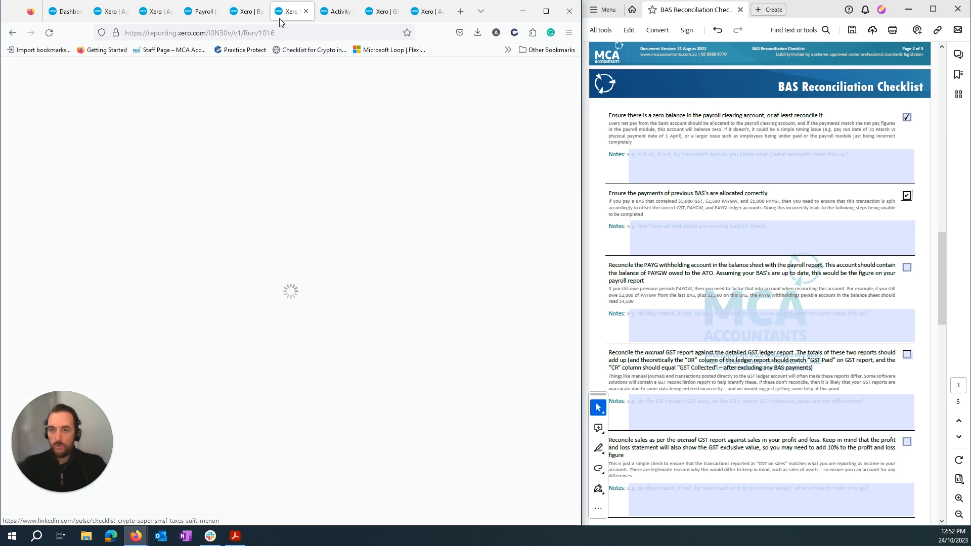
left_click(197, 11)
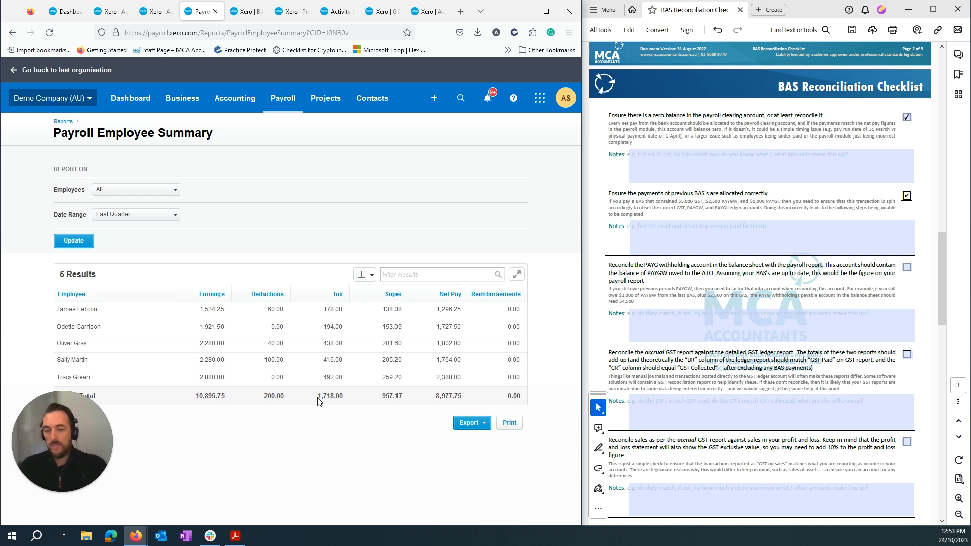
left_click(156, 14)
left_click(247, 11)
left_click_drag(399, 368, 434, 369)
left_click(439, 372)
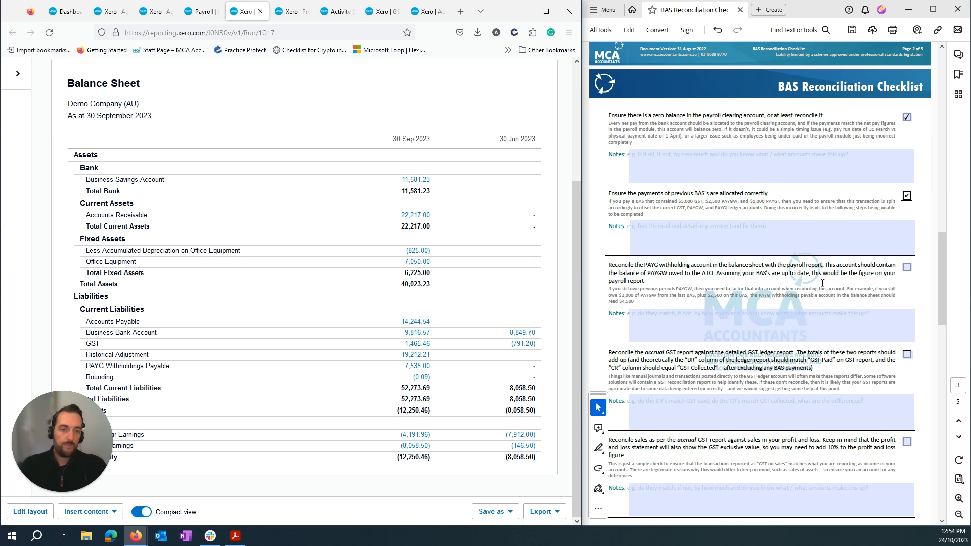
left_click(907, 267)
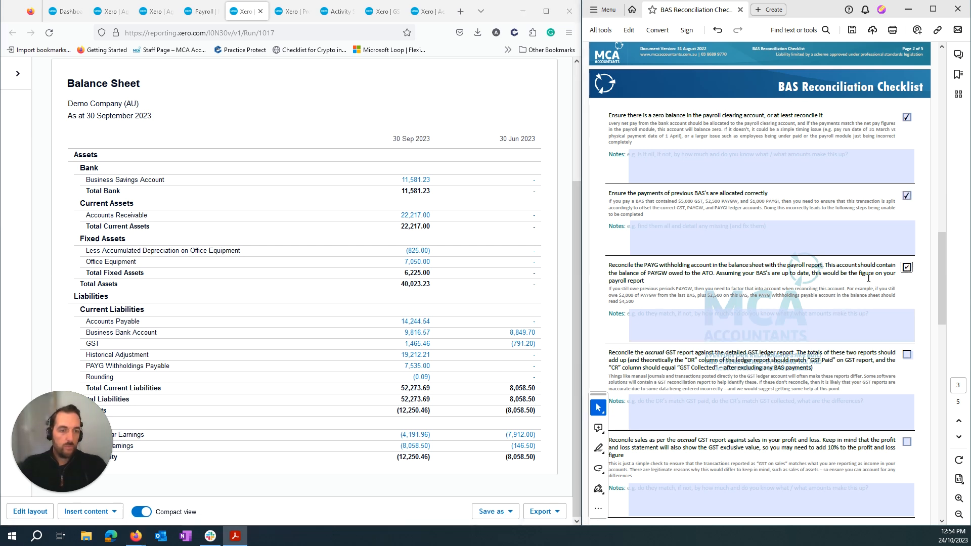
Step: Check the September 2023 activity statement's GST accounting method and its GST on sales (1A) and GST on purchases (1B) amounts
scroll(815, 282, "down", 5)
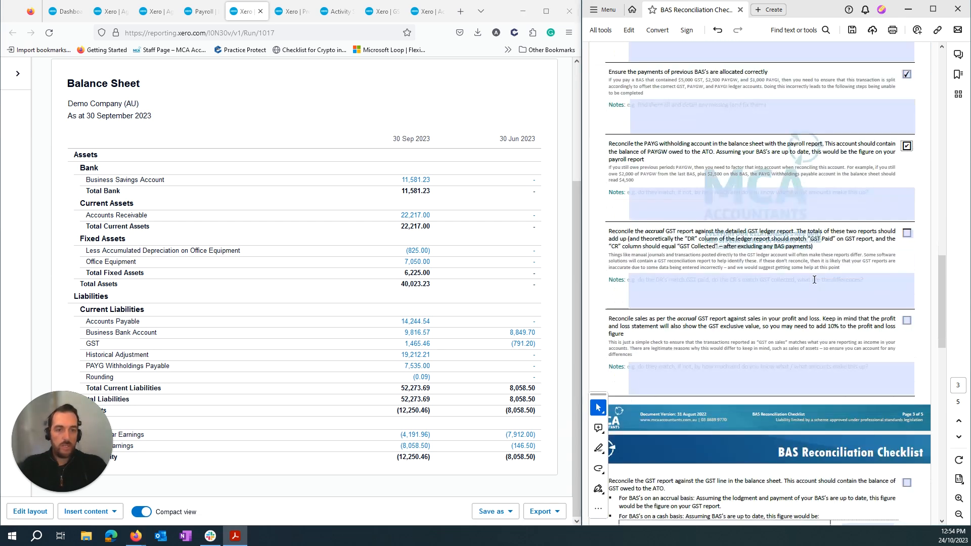
scroll(802, 262, "down", 2)
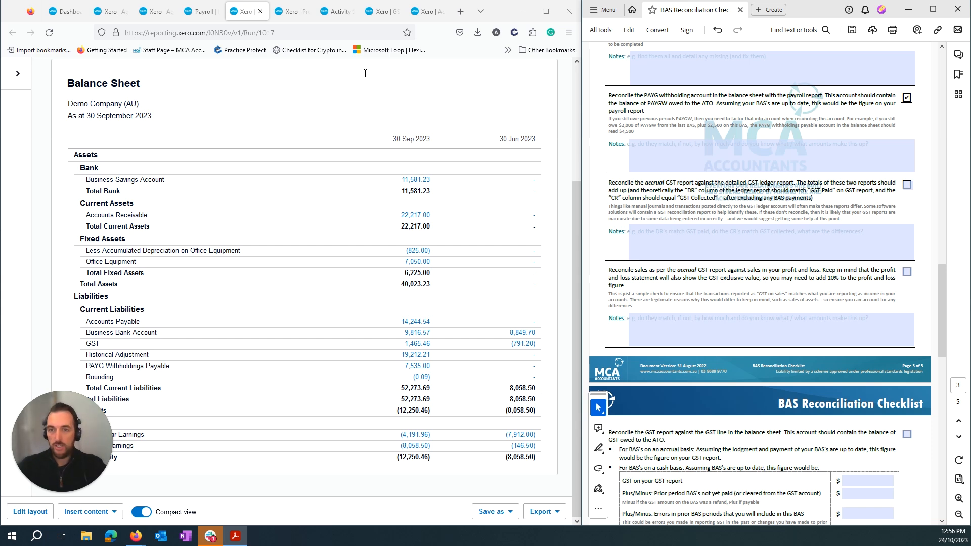
left_click(342, 16)
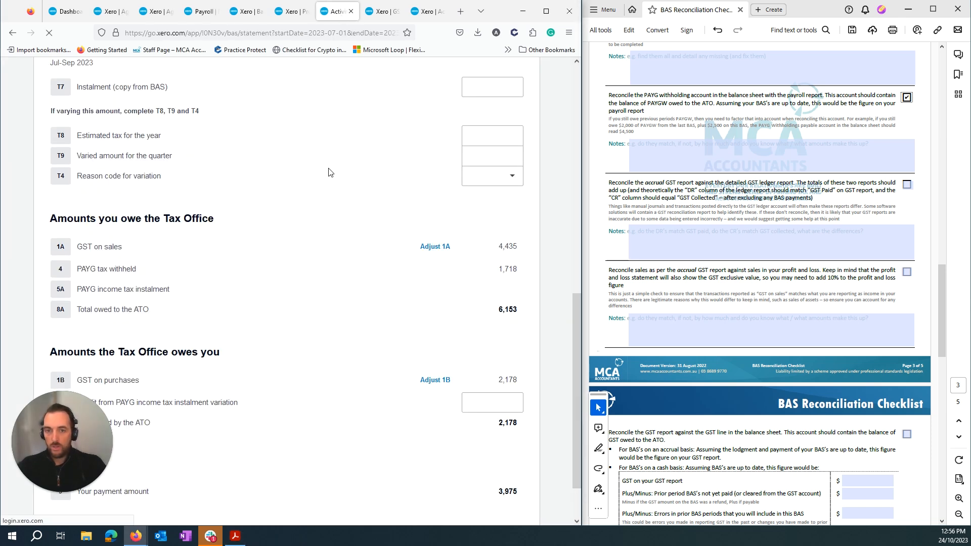
scroll(323, 182, "up", 10)
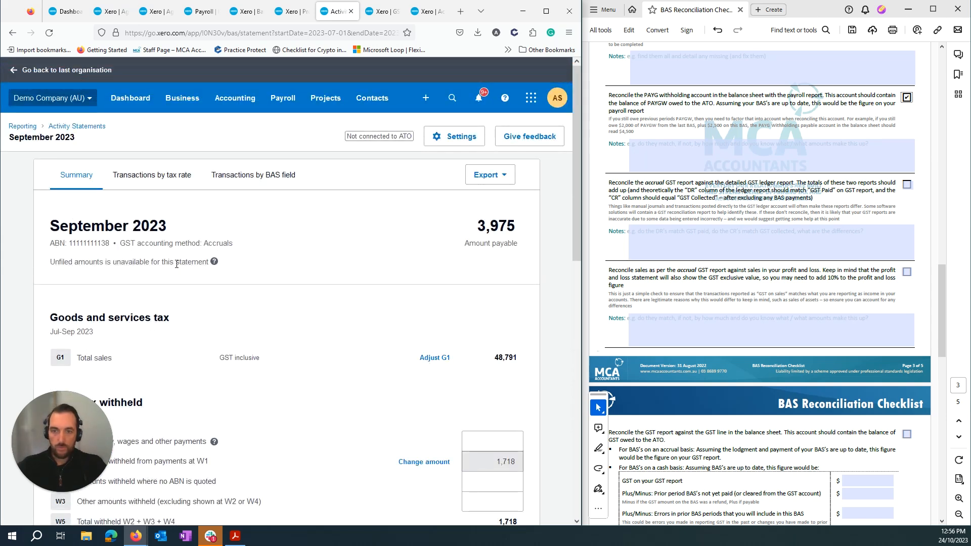
left_click_drag(199, 244, 236, 245)
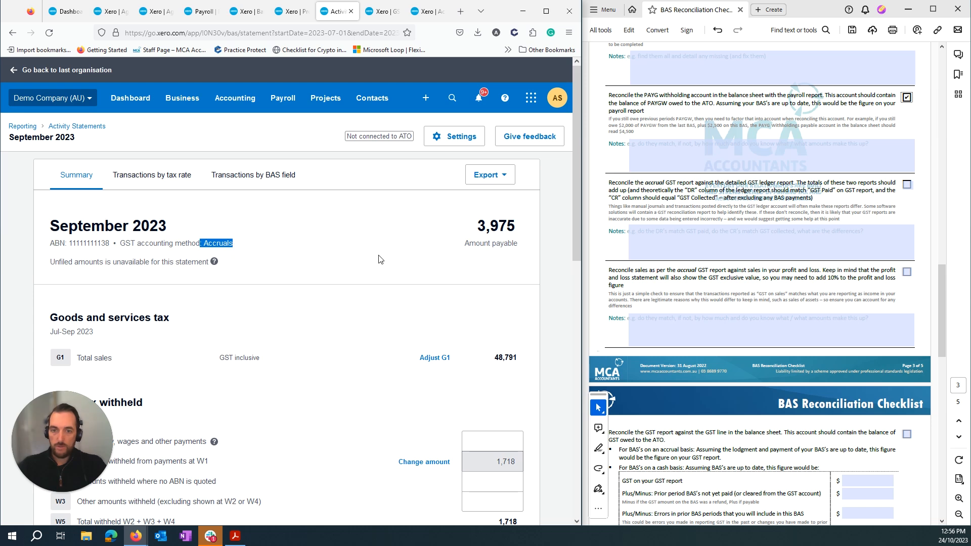
scroll(379, 258, "down", 9)
scroll(366, 283, "down", 2)
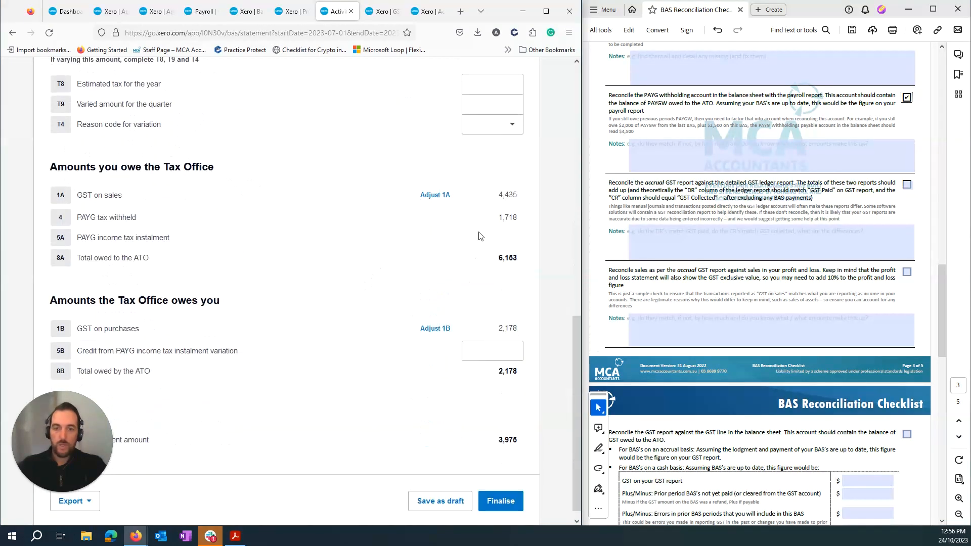
left_click_drag(497, 195, 518, 200)
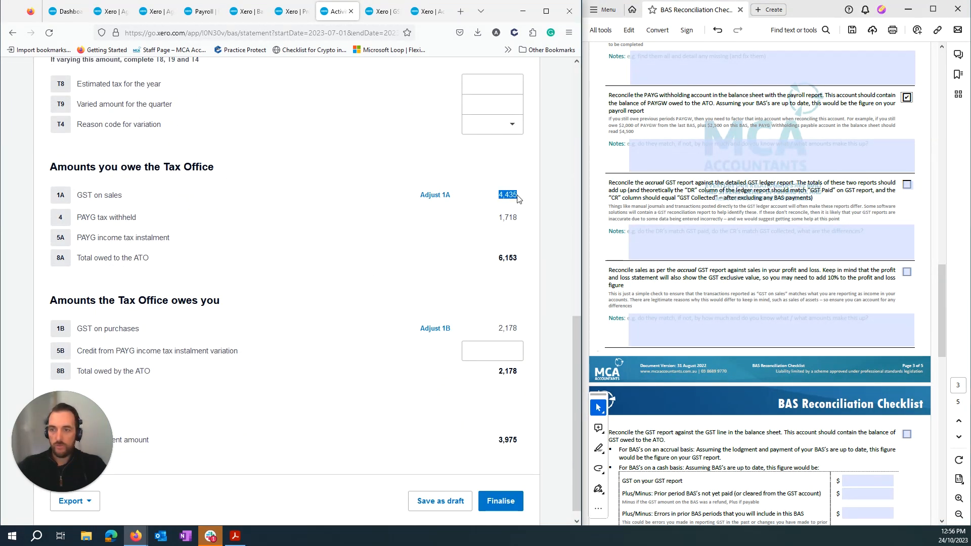
left_click_drag(496, 329, 517, 327)
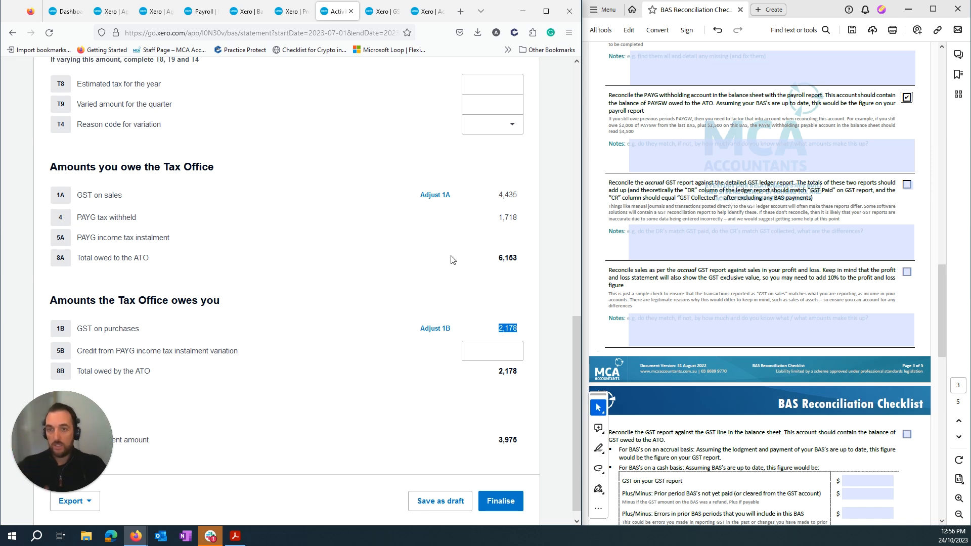
Step: Close the old GST transactions report and reopen the transactions behind the Balance Sheet's 30 September 2023 GST balance
left_click(394, 11)
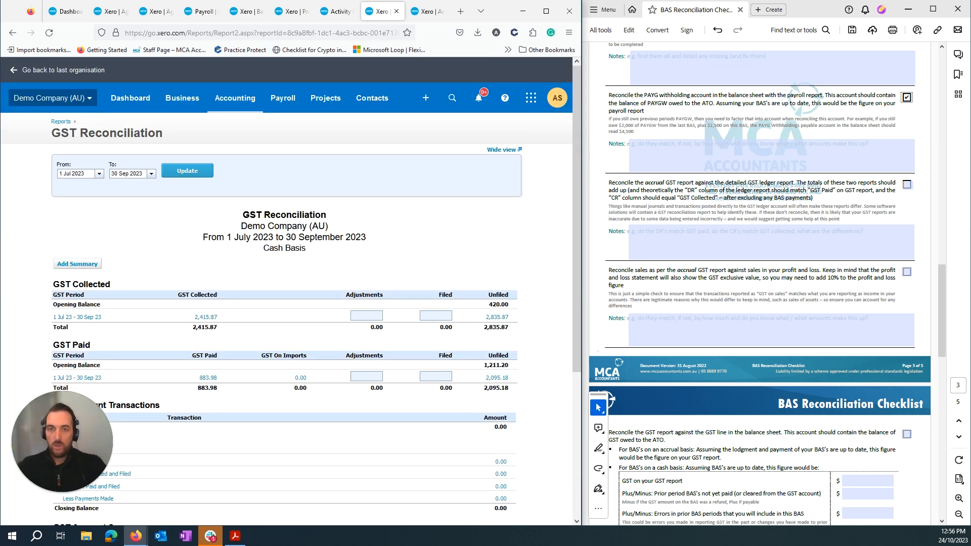
left_click(427, 11)
scroll(291, 217, "up", 1)
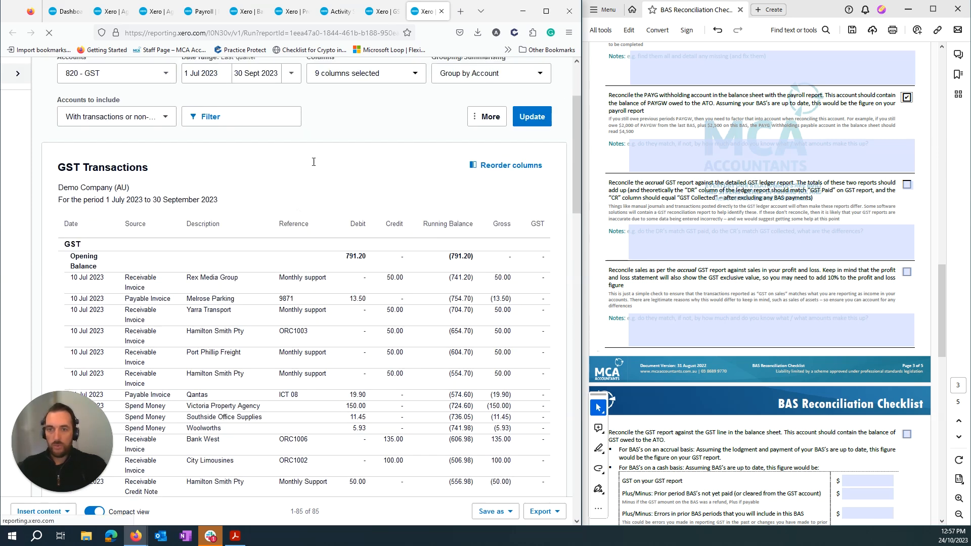
middle_click(424, 9)
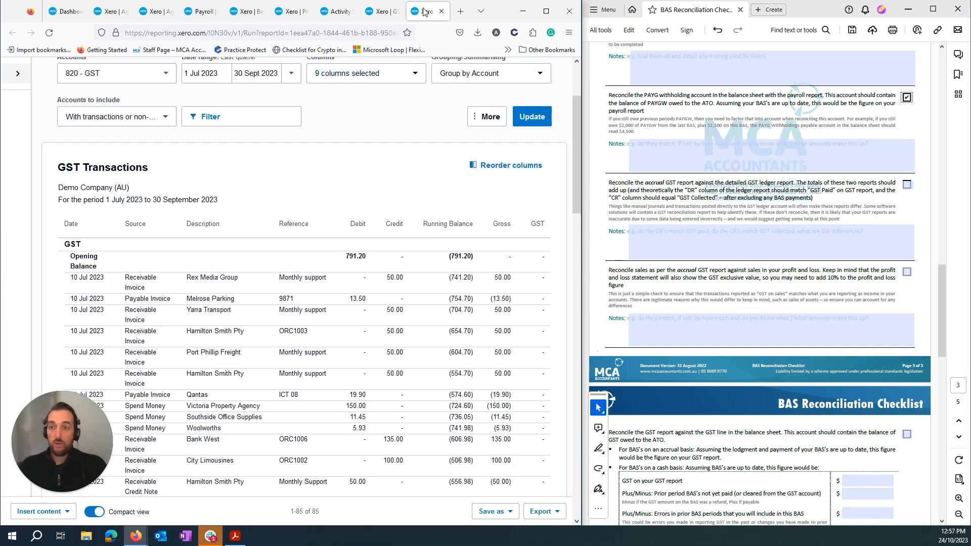
left_click(243, 12)
left_click(265, 15)
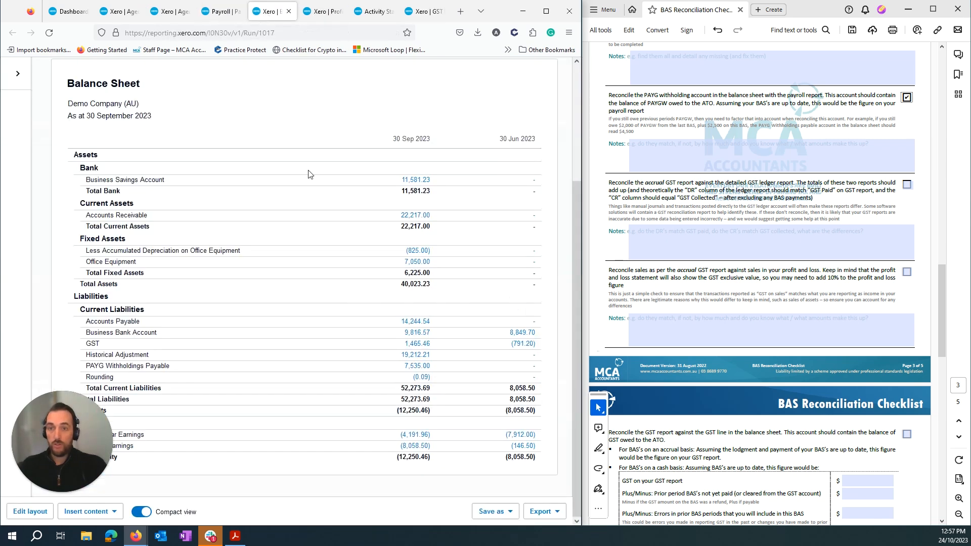
middle_click(412, 348)
left_click(292, 16)
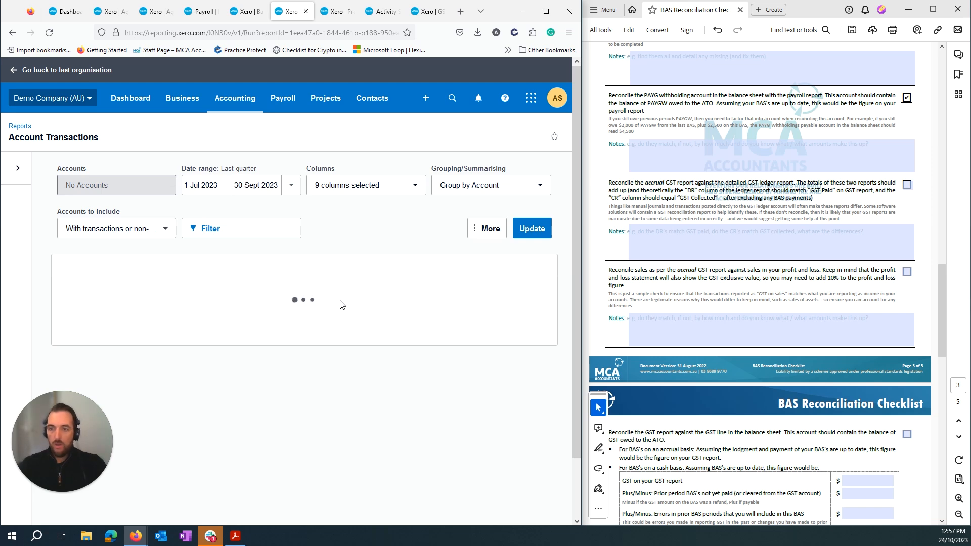
Step: Review the GST Transactions report from its opening balance through to the July to September 2023 totals
scroll(340, 304, "down", 1)
scroll(340, 304, "down", 3)
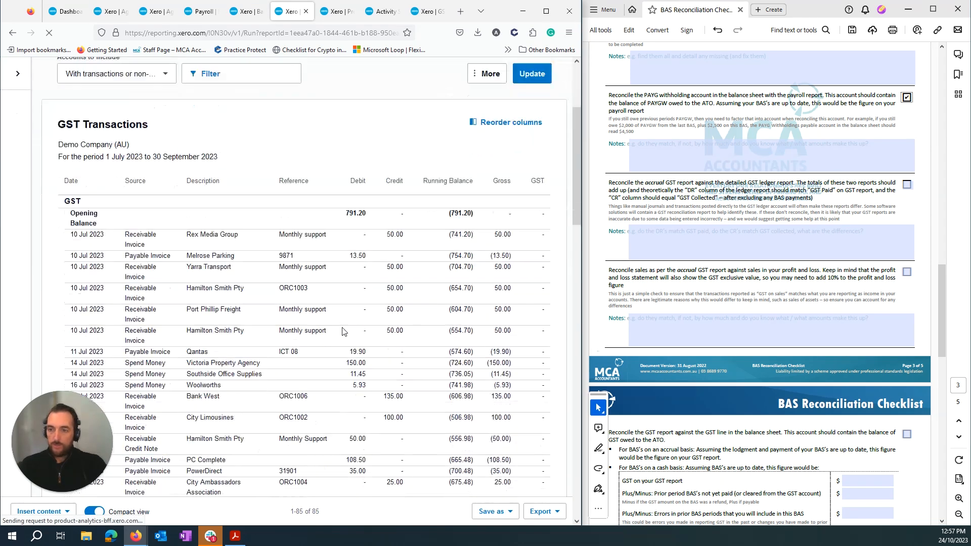
double_click(365, 216)
left_click(377, 221)
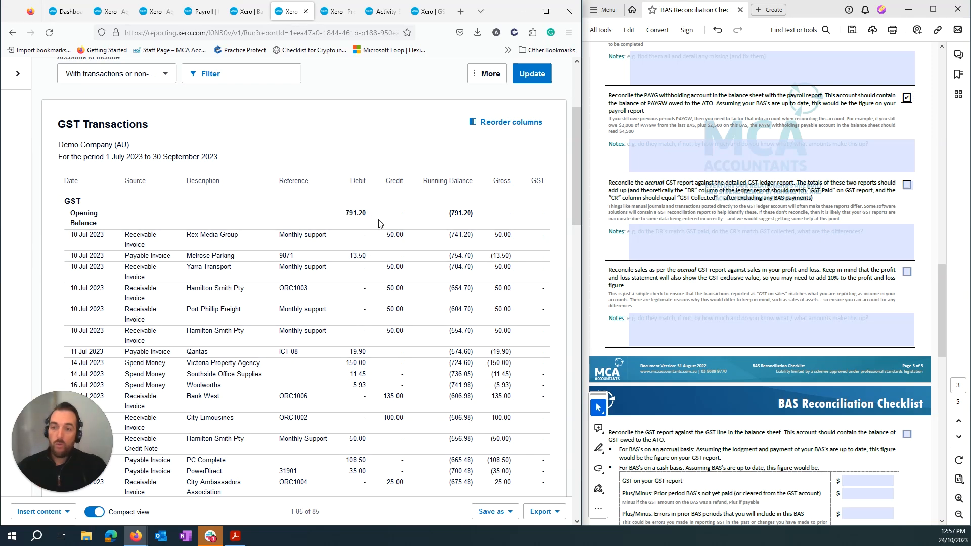
scroll(377, 232, "down", 10)
scroll(377, 279, "down", 10)
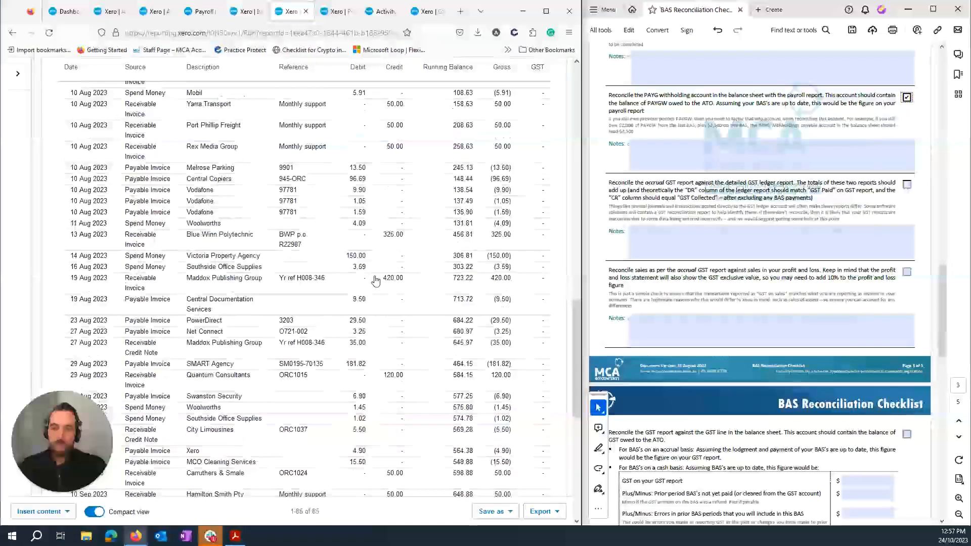
left_click_drag(69, 439, 890, 105)
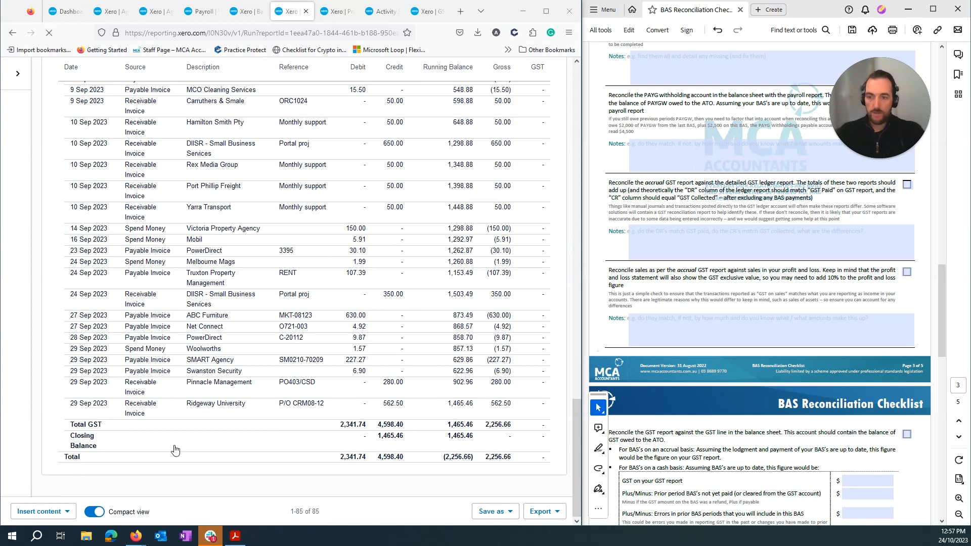
Step: Compare the GST ledger's total credits and debits with GST on sales (1A) and GST on purchases (1B) in the activity statement
left_click(86, 423)
left_click_drag(71, 424, 98, 425)
left_click(380, 424)
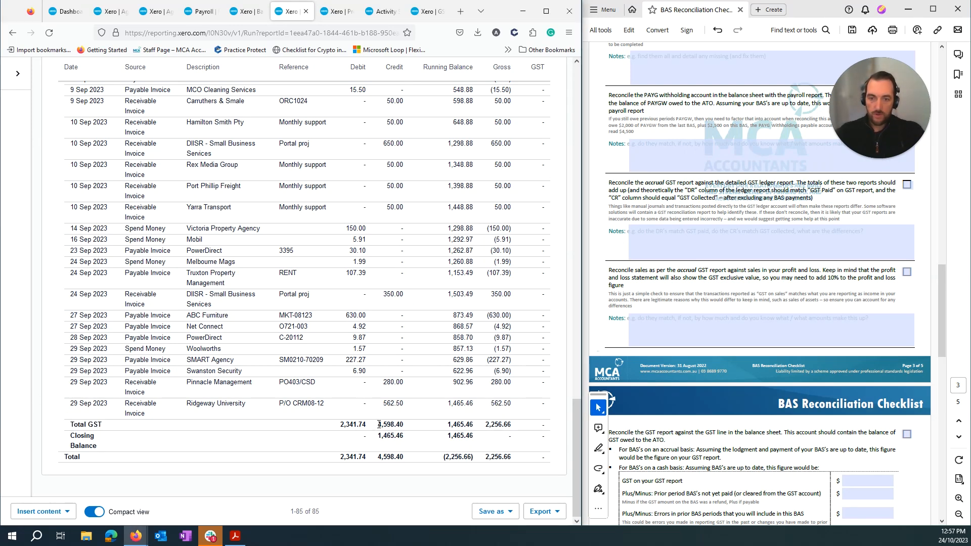
left_click_drag(378, 425, 403, 428)
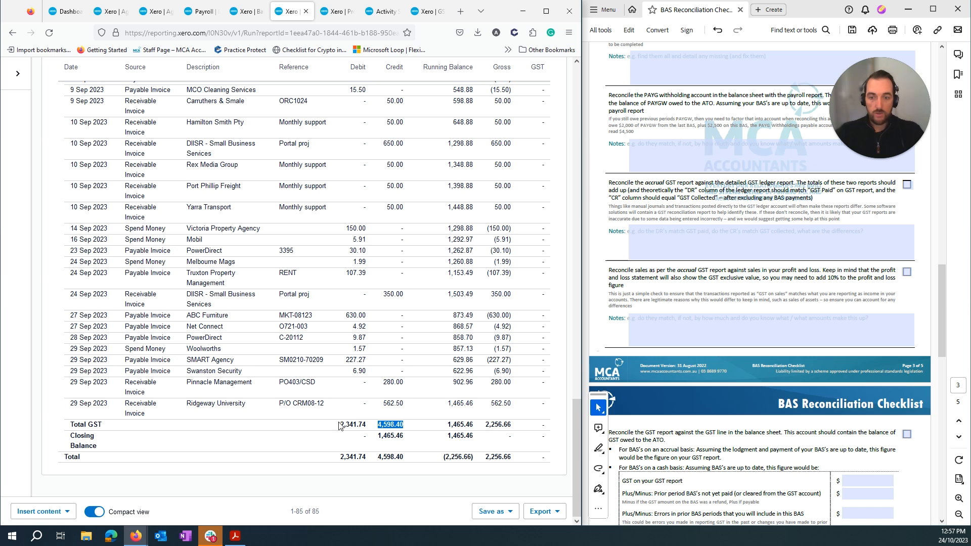
left_click_drag(340, 425, 368, 426)
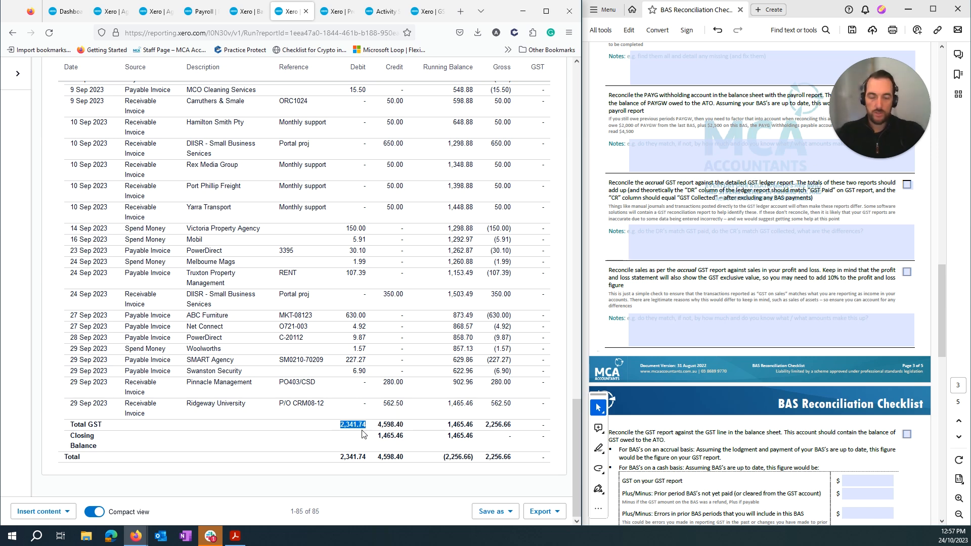
left_click(382, 426)
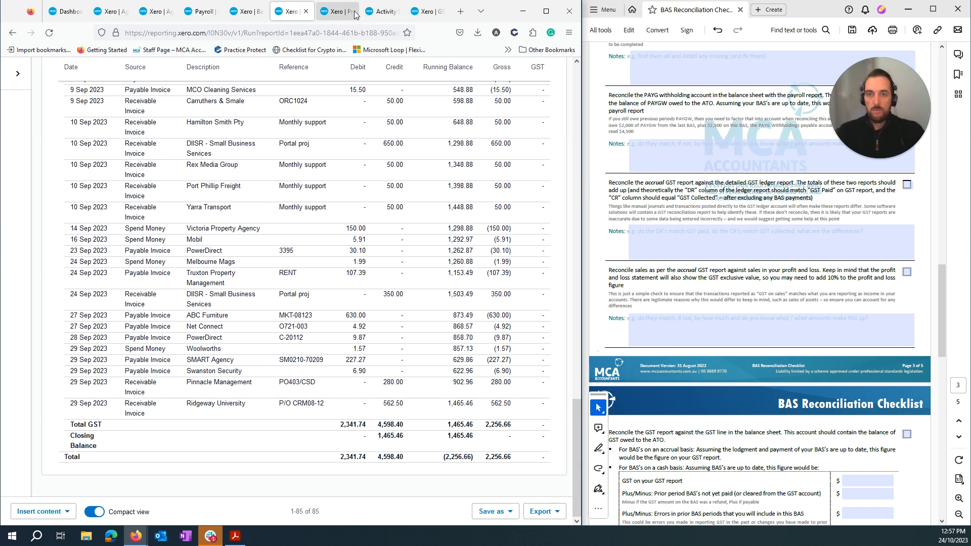
left_click(385, 13)
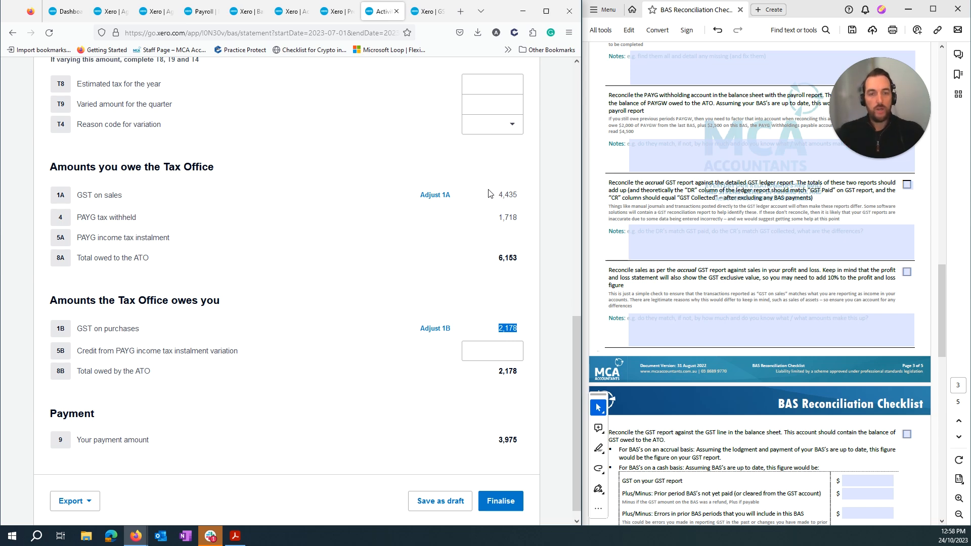
Step: Examine the GST ledger's debit and credit lines for credit notes and manual journals that make its totals differ from the activity statement
left_click(291, 11)
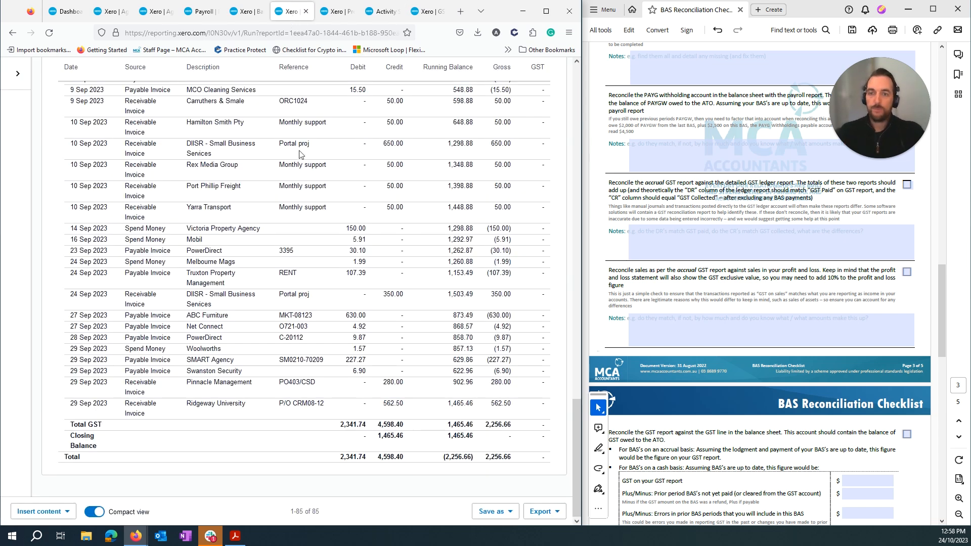
scroll(387, 382, "up", 12)
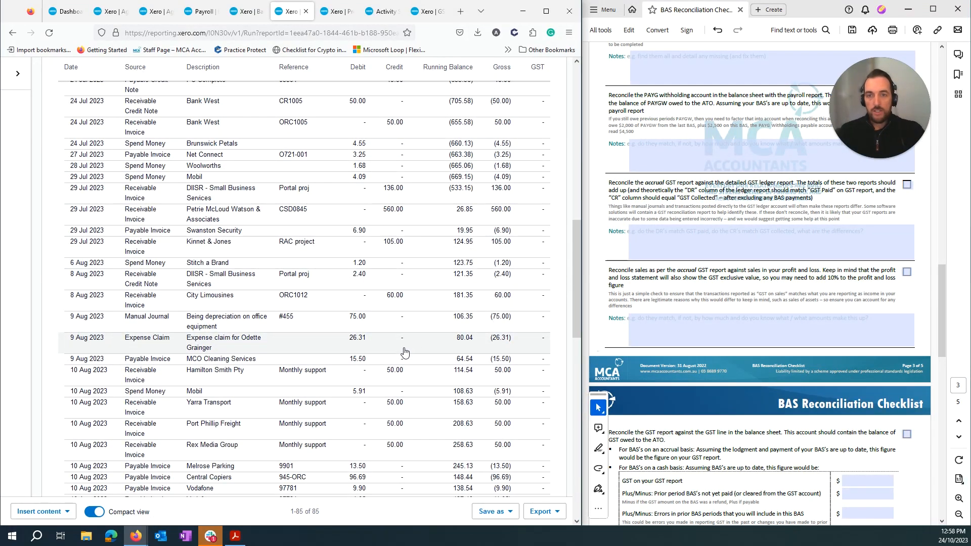
scroll(405, 353, "down", 12)
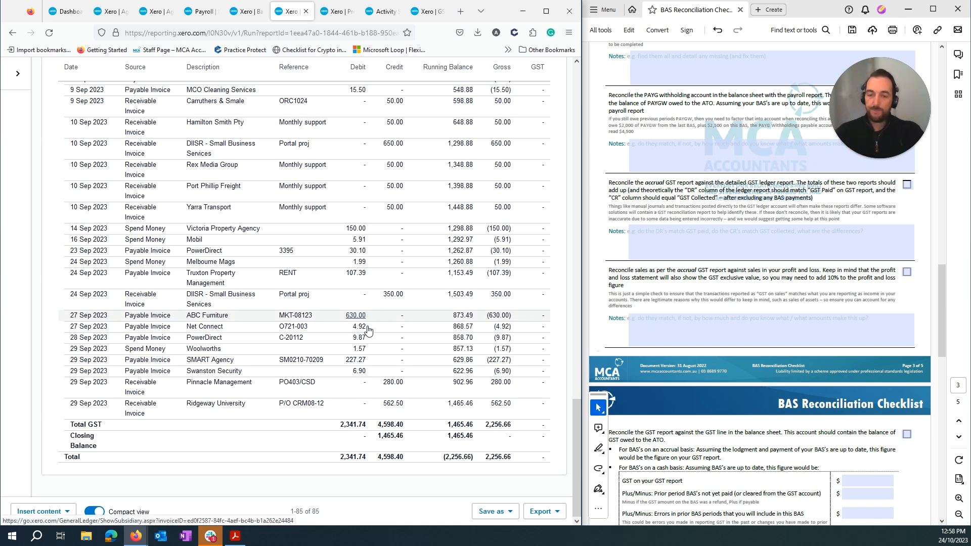
double_click(388, 424)
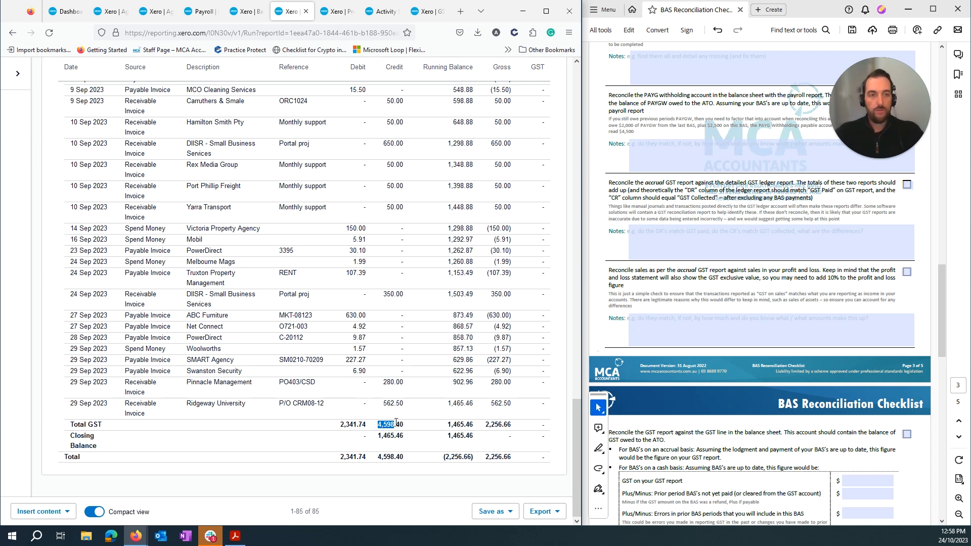
scroll(394, 412, "up", 10)
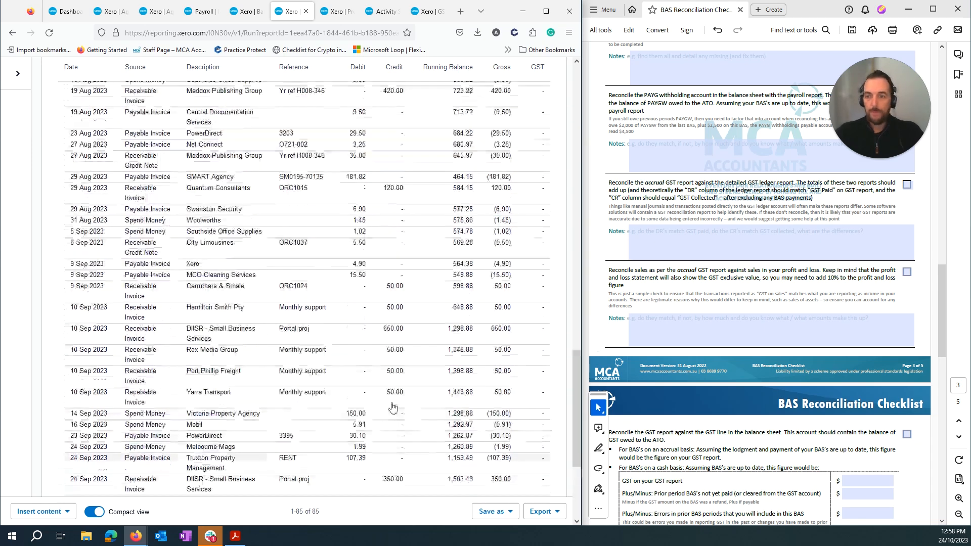
scroll(392, 402, "up", 10)
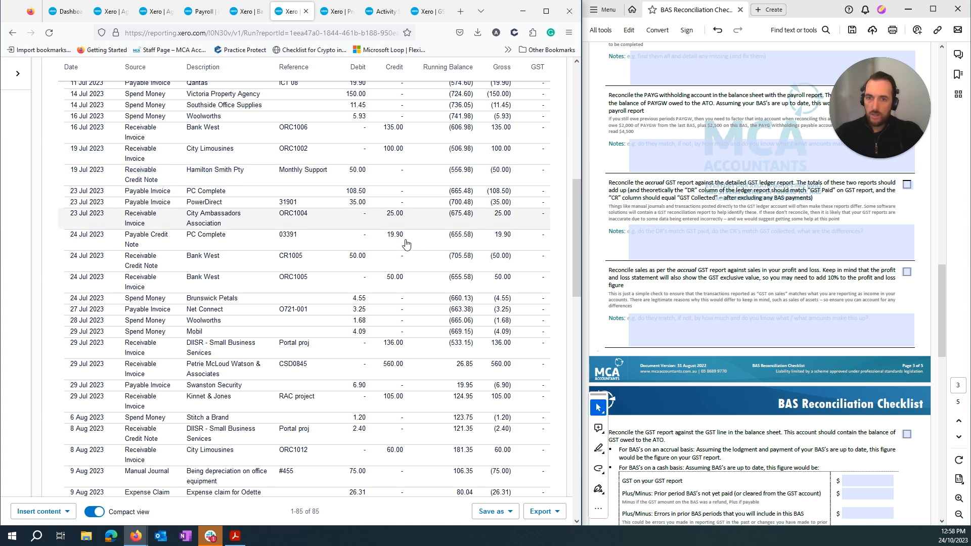
scroll(397, 235, "up", 5)
scroll(389, 240, "down", 3)
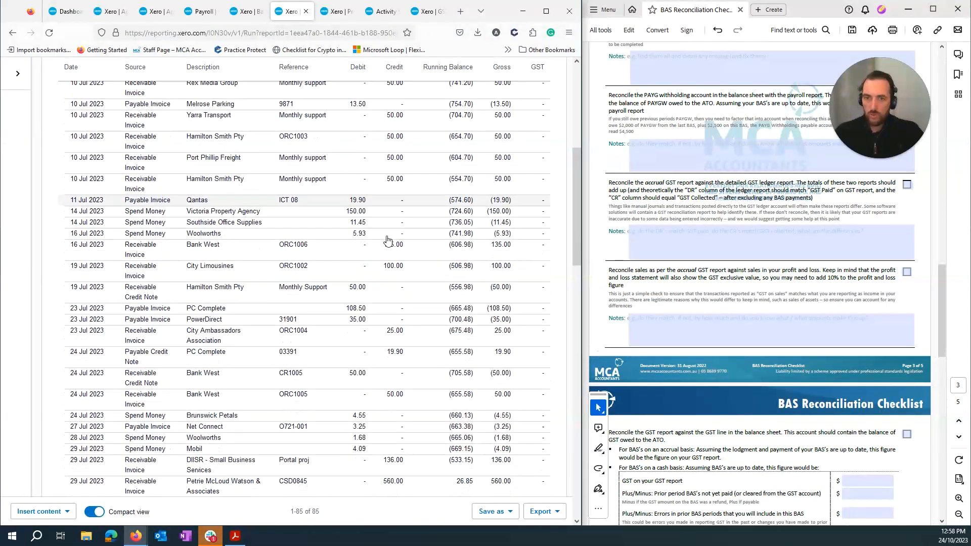
scroll(388, 242, "down", 5)
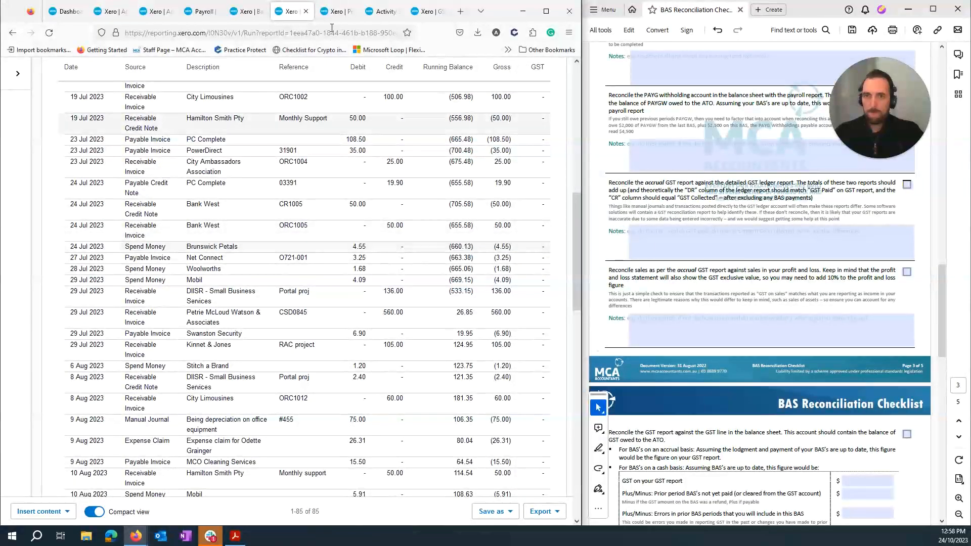
Step: Open the September 2023 activity statement's transactions by tax rate and check the total GST on Income
left_click(336, 12)
left_click(297, 14)
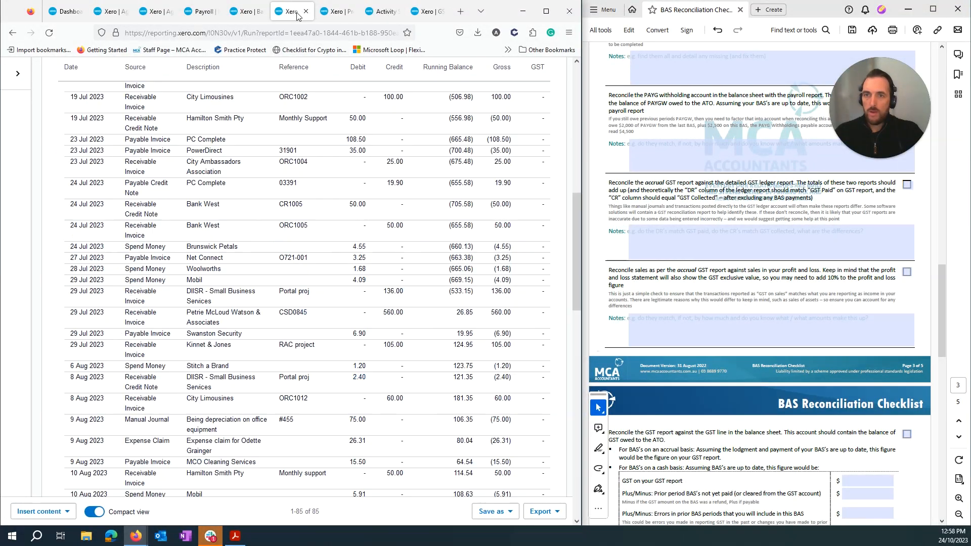
left_click(384, 12)
scroll(228, 228, "up", 10)
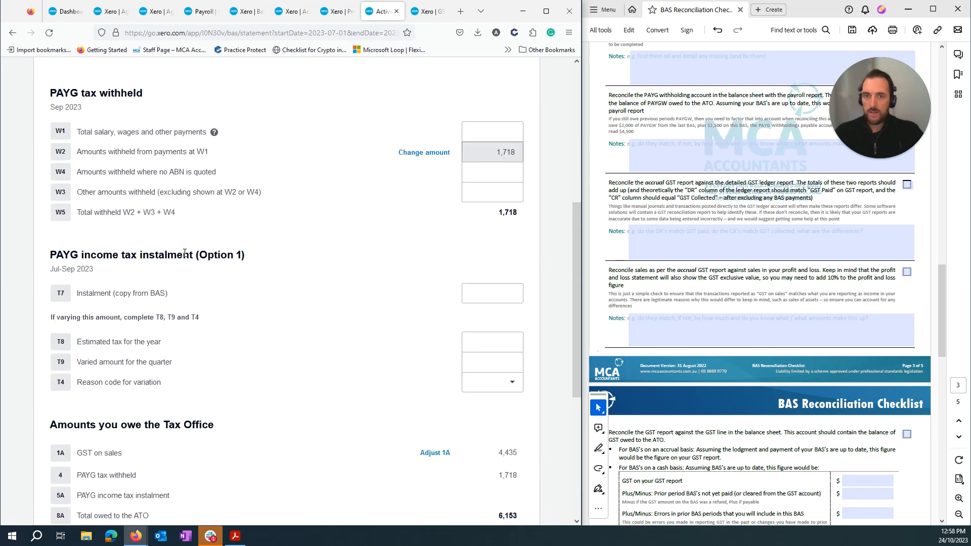
scroll(177, 257, "up", 2)
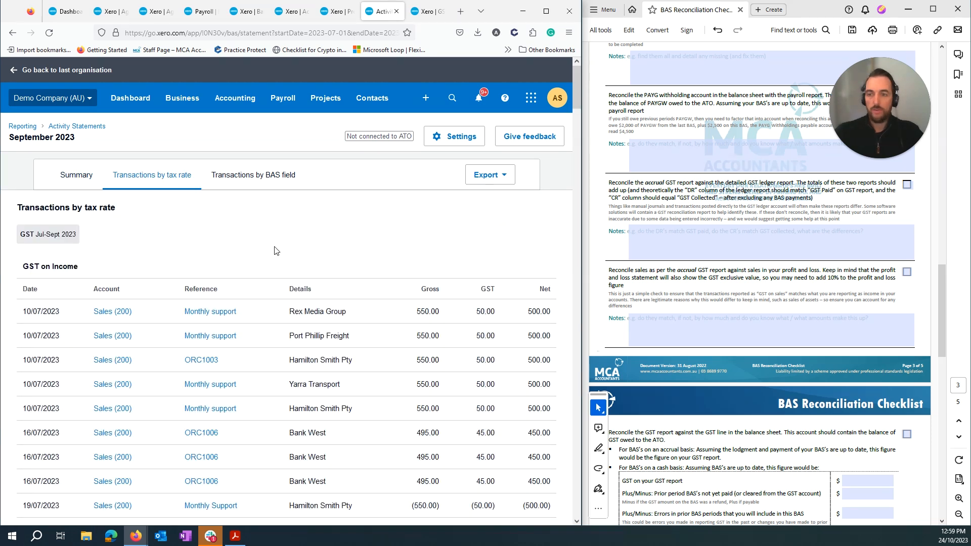
scroll(340, 241, "down", 3)
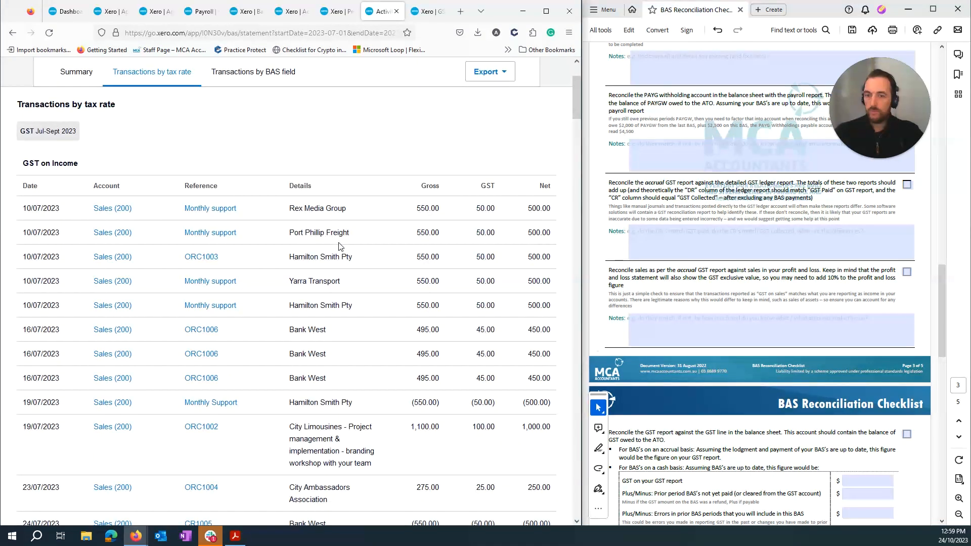
left_click_drag(26, 111, 76, 110)
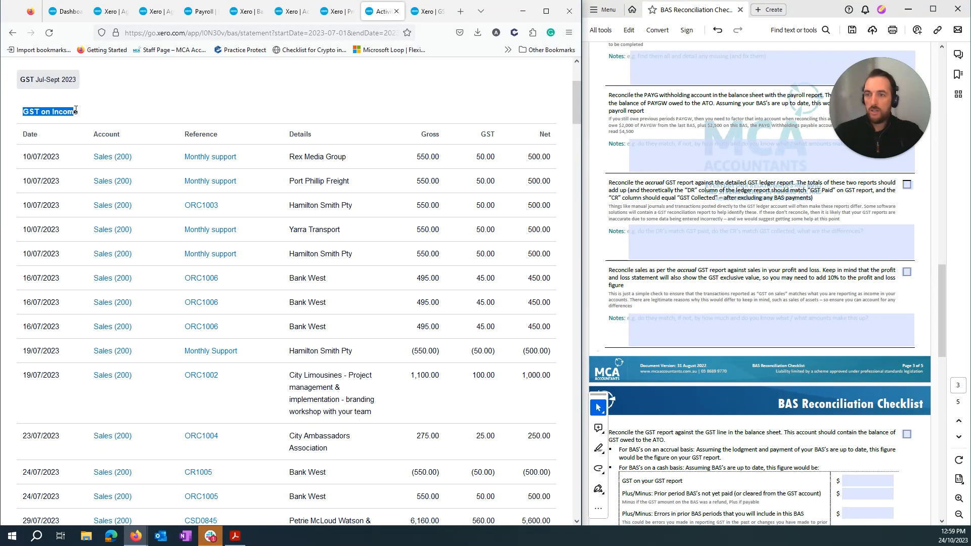
left_click(356, 132)
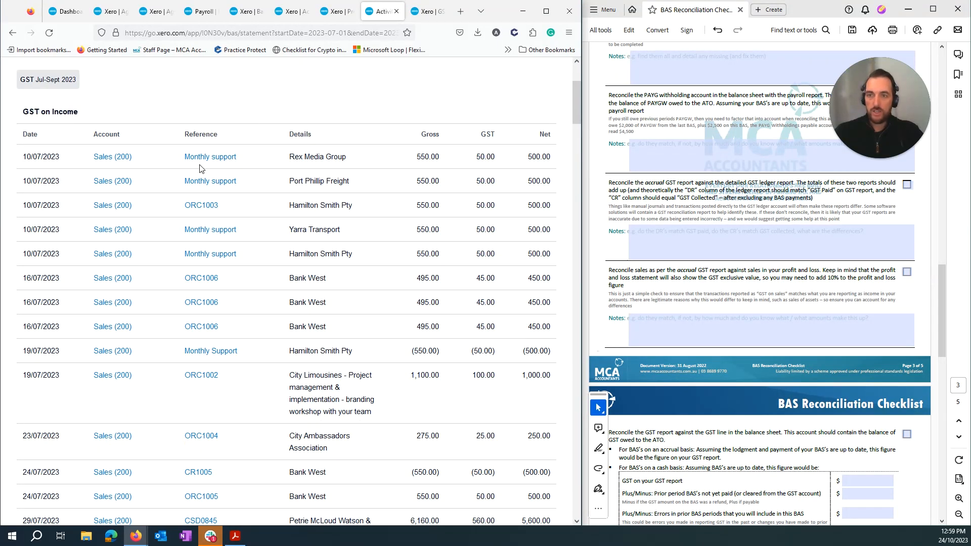
scroll(297, 217, "down", 15)
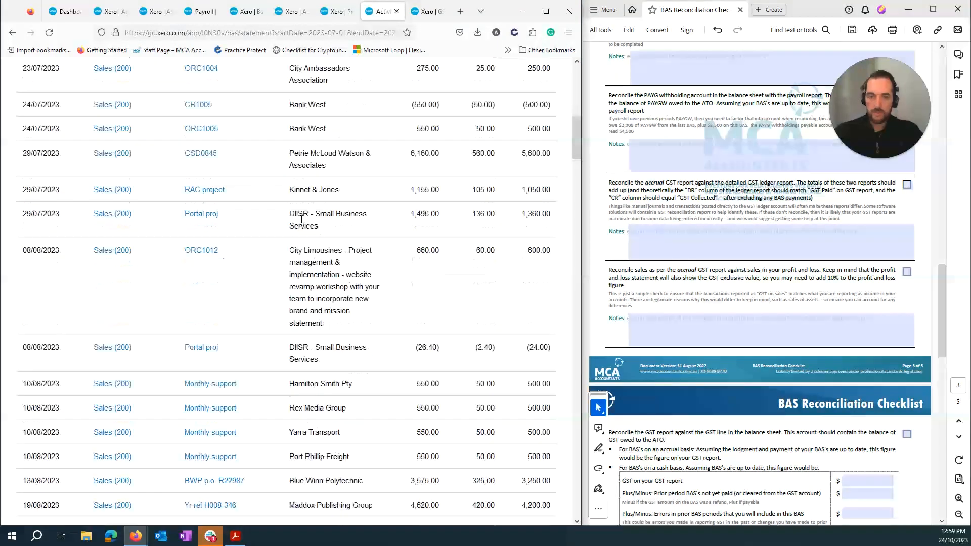
scroll(485, 268, "down", 5)
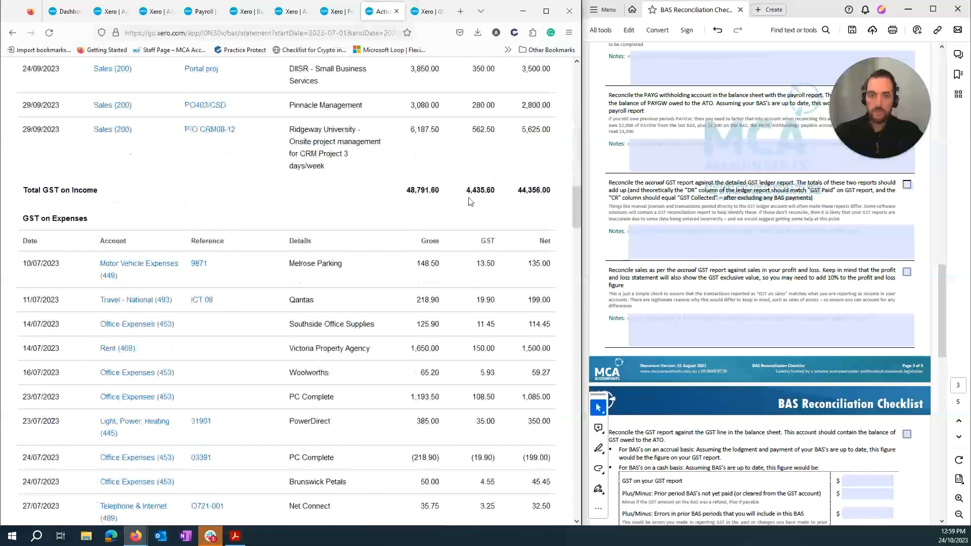
left_click_drag(470, 190, 494, 190)
Step: Examine the GST on Income transactions for negative lines such as credit notes that reduce the total GST collected
scroll(491, 205, "up", 7)
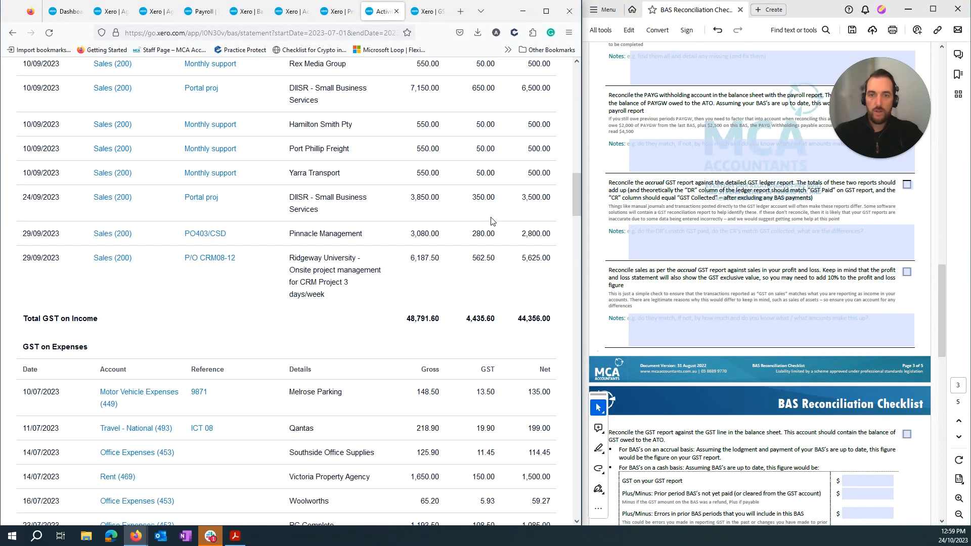
left_click_drag(472, 176, 490, 185)
left_click_drag(475, 227, 500, 229)
left_click(401, 243)
scroll(402, 246, "up", 7)
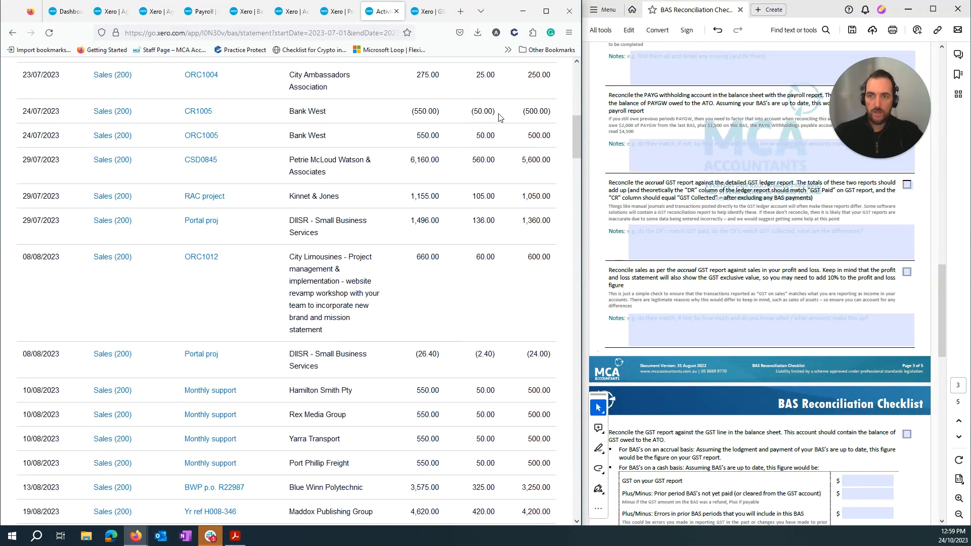
scroll(478, 236, "up", 6)
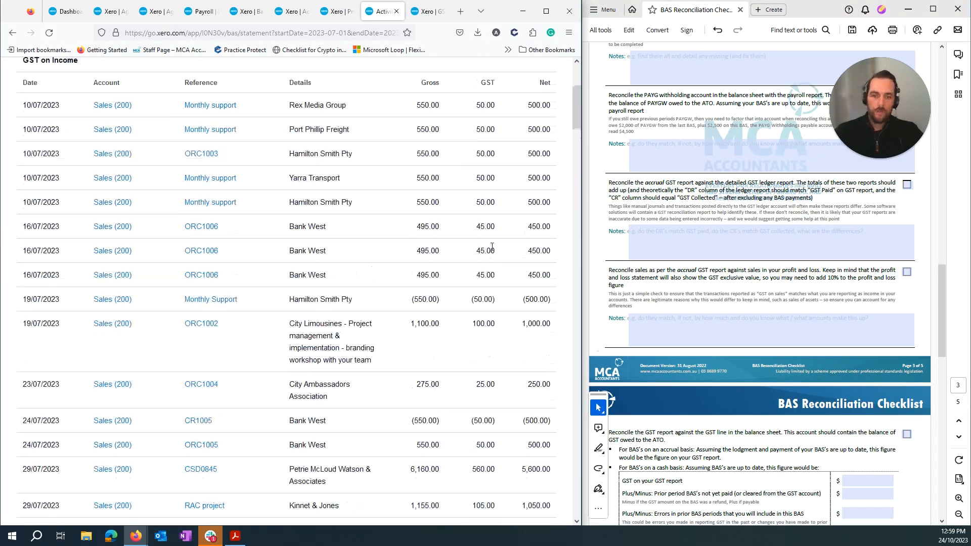
scroll(492, 248, "up", 3)
scroll(483, 268, "down", 4)
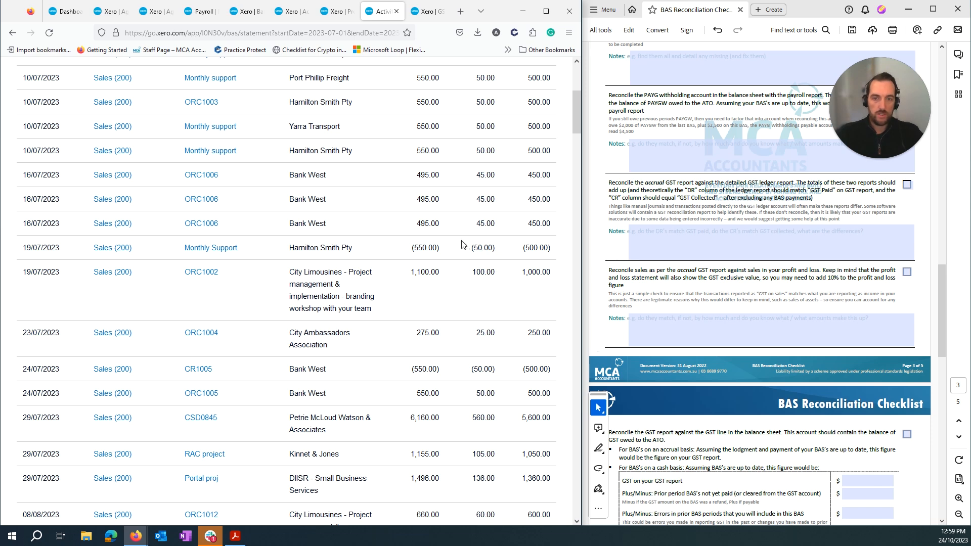
scroll(485, 250, "down", 20)
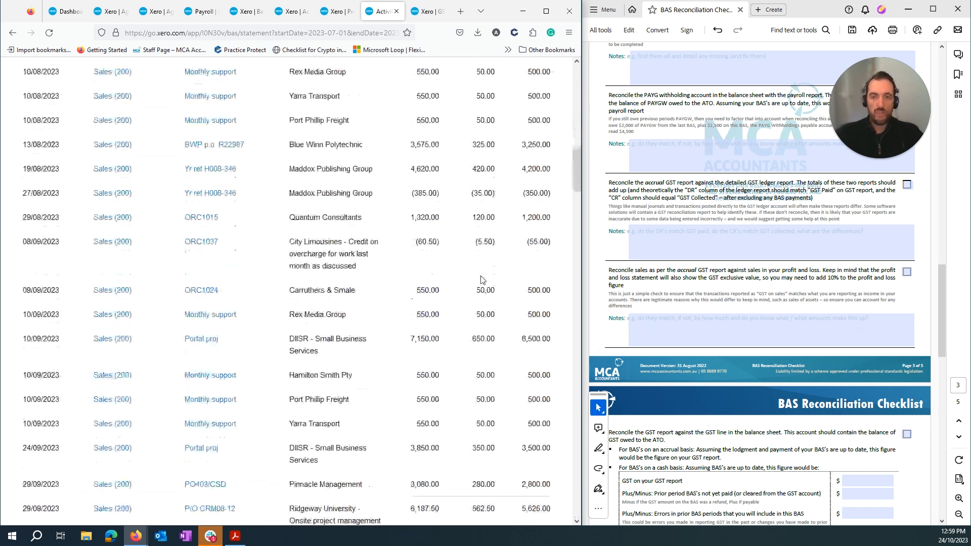
scroll(481, 277, "down", 3)
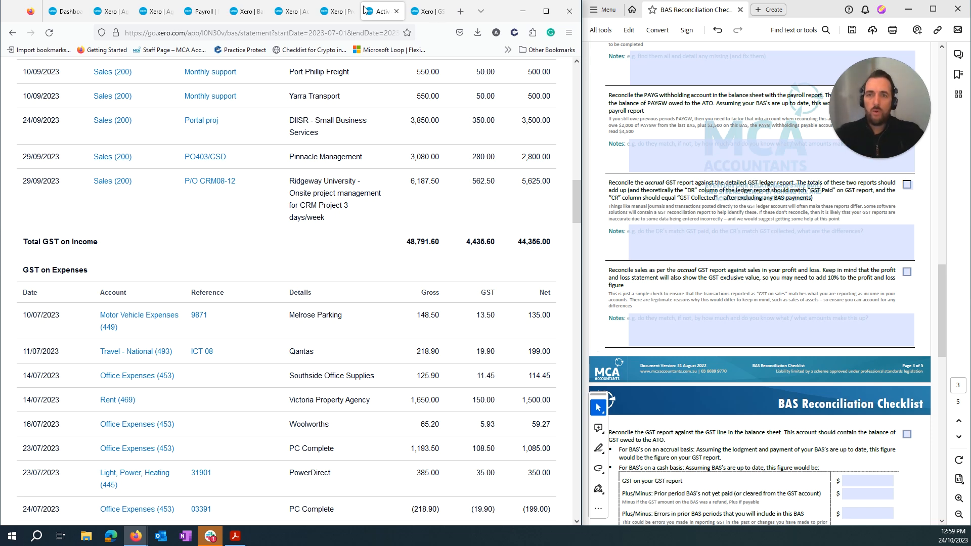
Step: Return to the activity statement summary and use Calculator to subtract GST on purchases (1B) from GST on sales (1A), 4435 - 2178
scroll(254, 178, "up", 10)
scroll(241, 200, "up", 5)
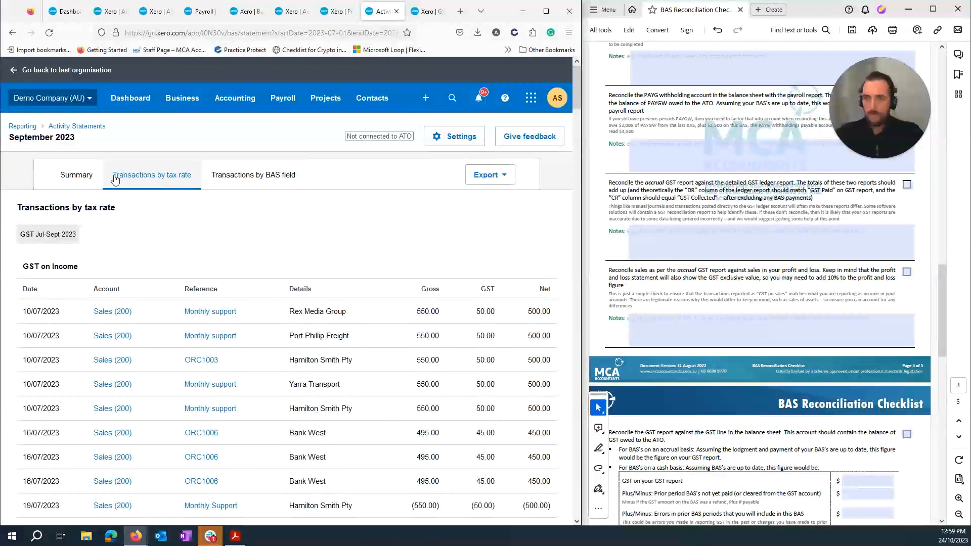
left_click(77, 174)
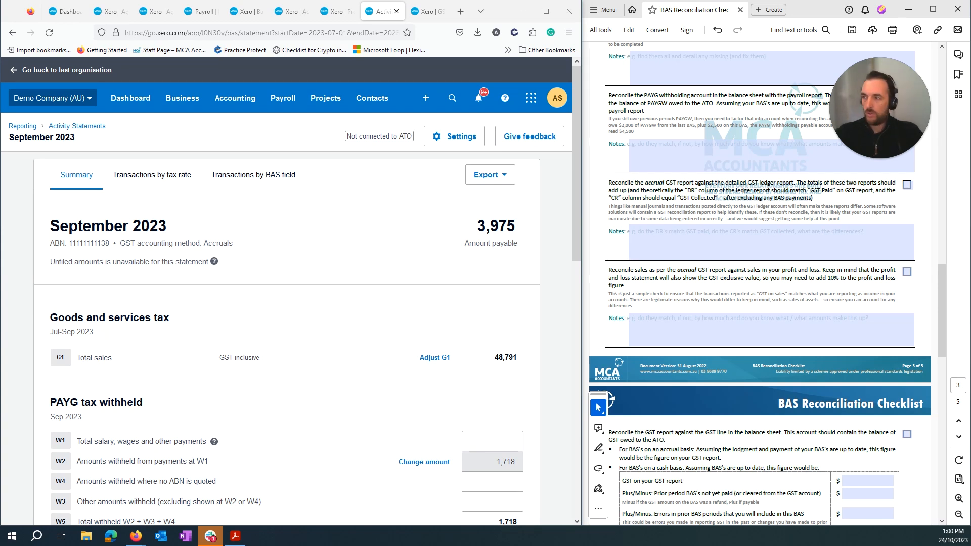
left_click_drag(497, 208, 696, 186)
scroll(412, 334, "down", 7)
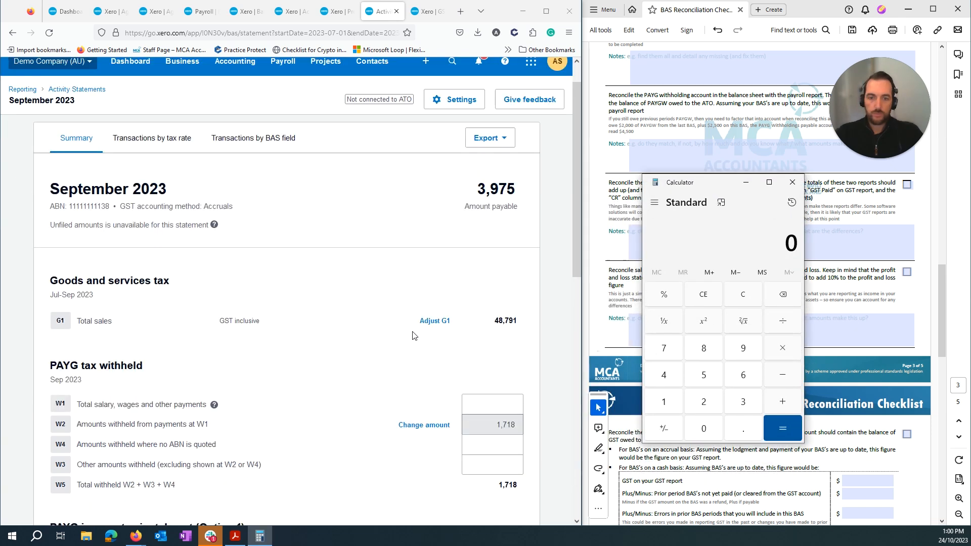
scroll(412, 334, "down", 3)
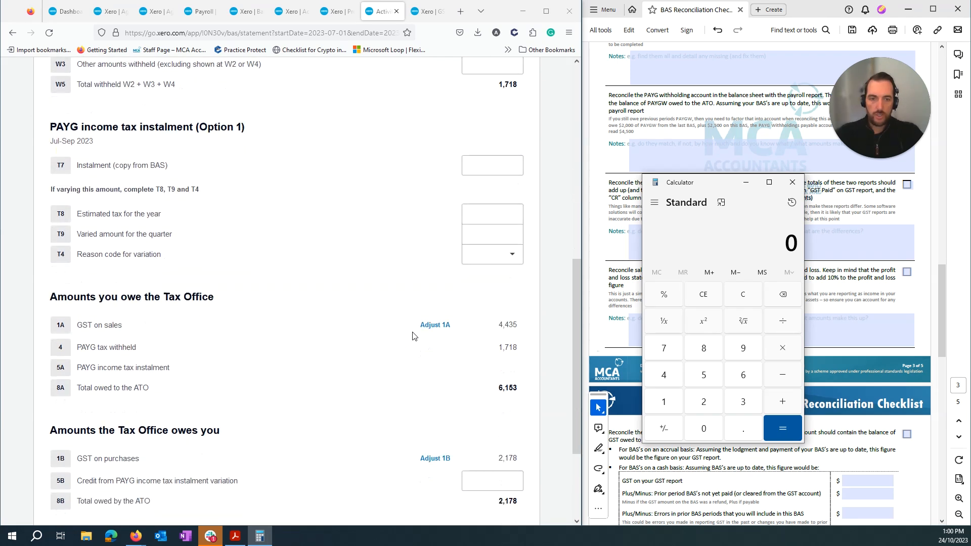
type("4435")
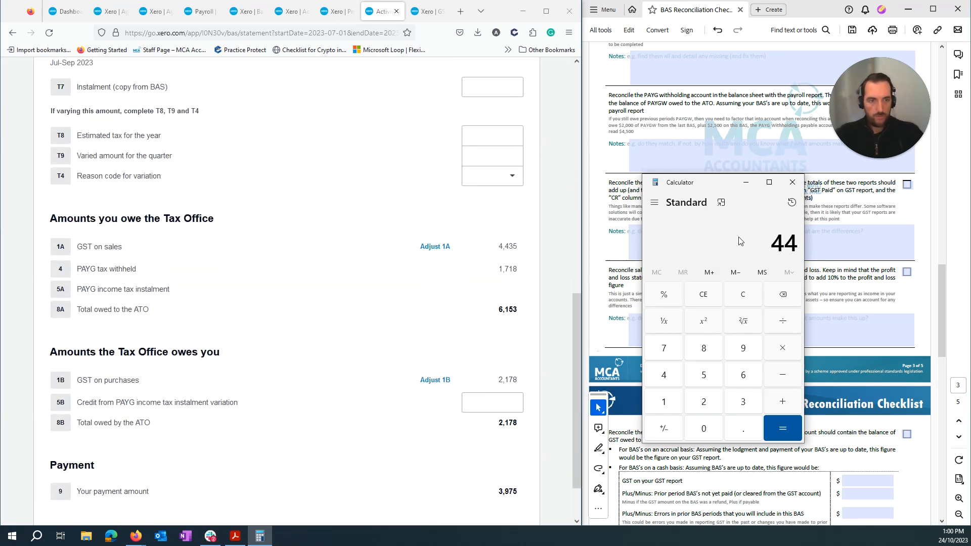
key("minus")
type("2178")
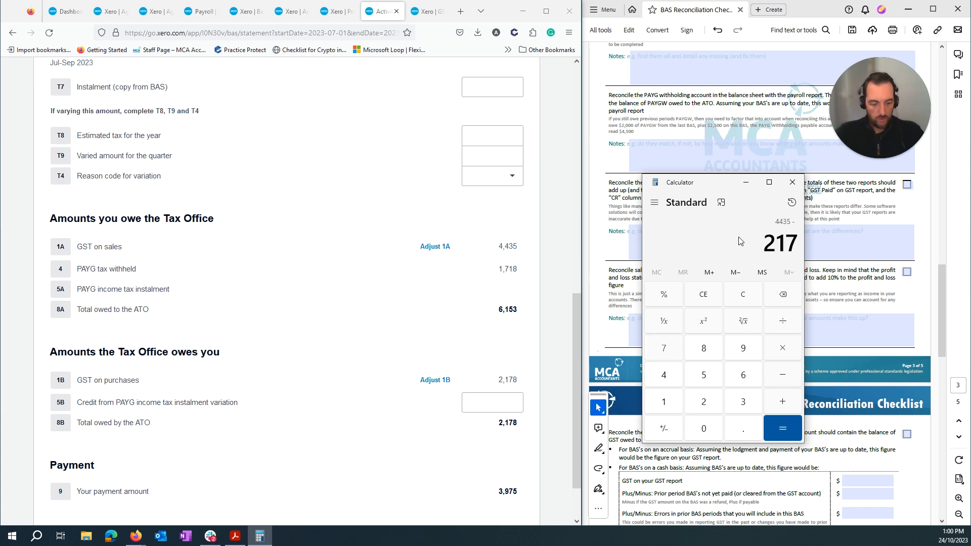
key("Return")
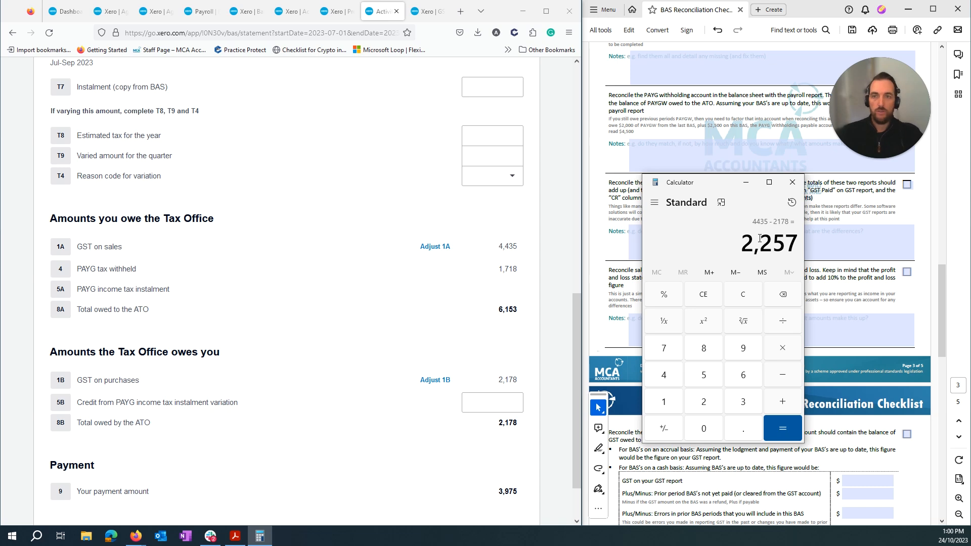
Step: Open the GST Transactions report and compare its Total GST row with the calculated net GST
left_click(427, 11)
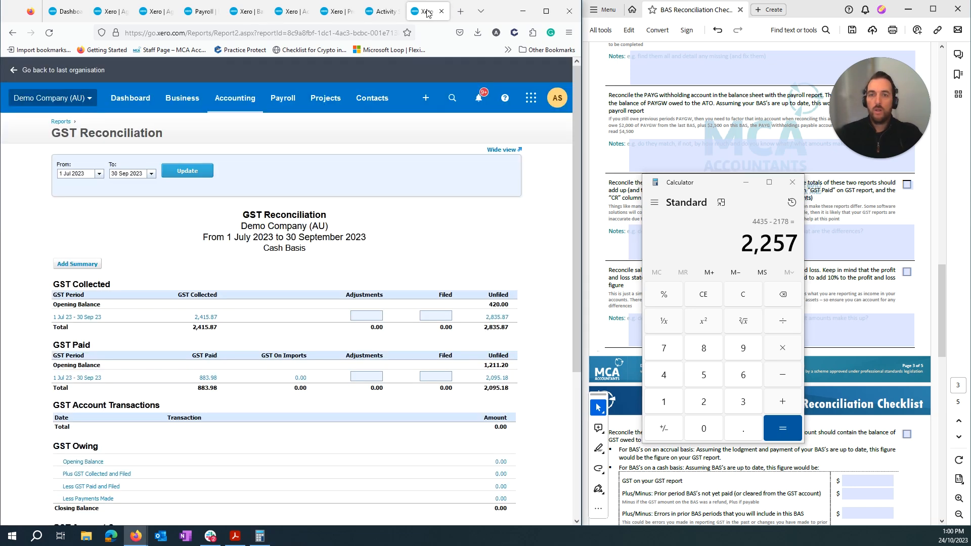
left_click(340, 12)
left_click(297, 12)
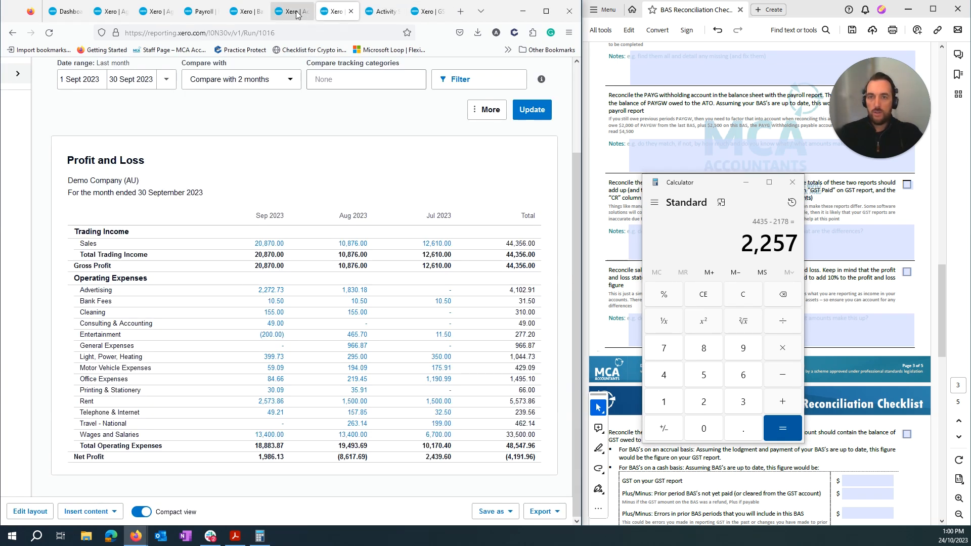
scroll(278, 279, "up", 10)
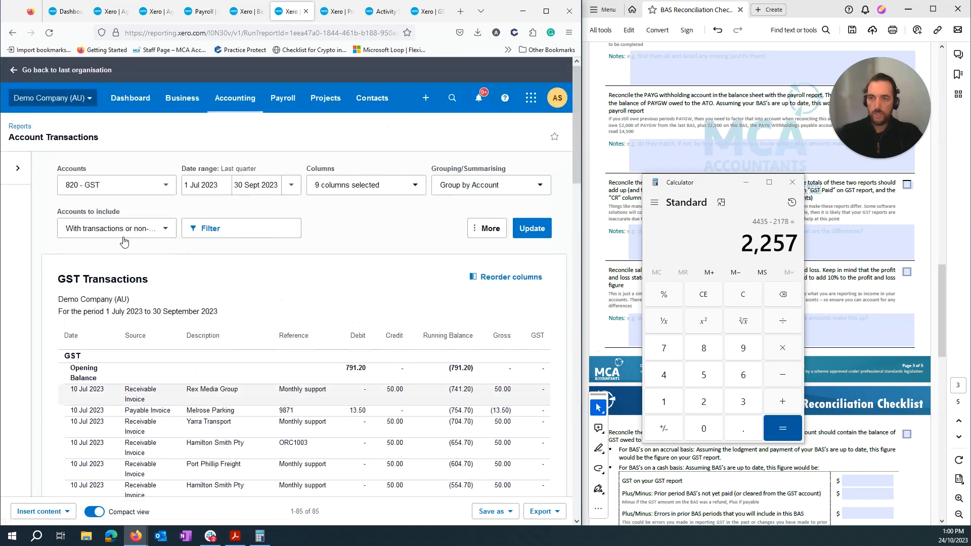
scroll(447, 338, "down", 15)
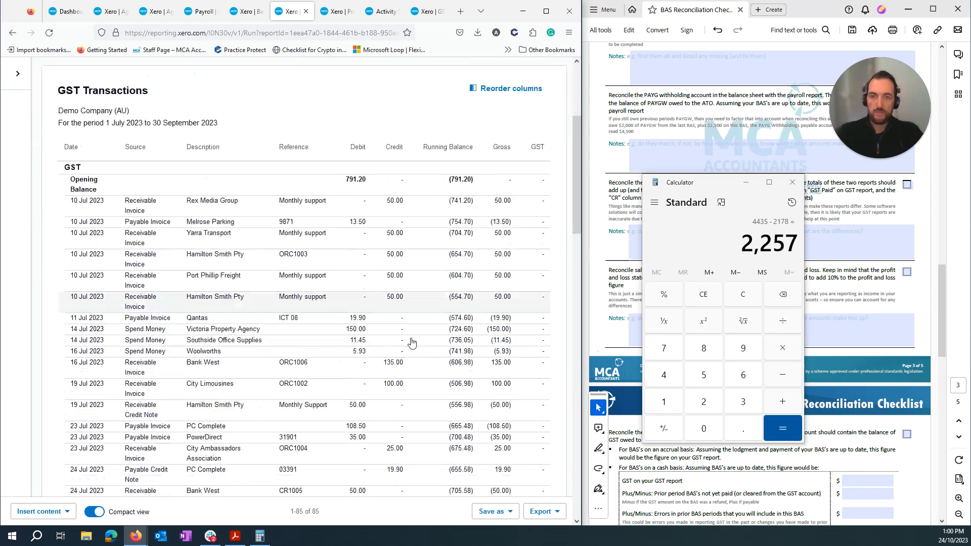
scroll(405, 351, "down", 10)
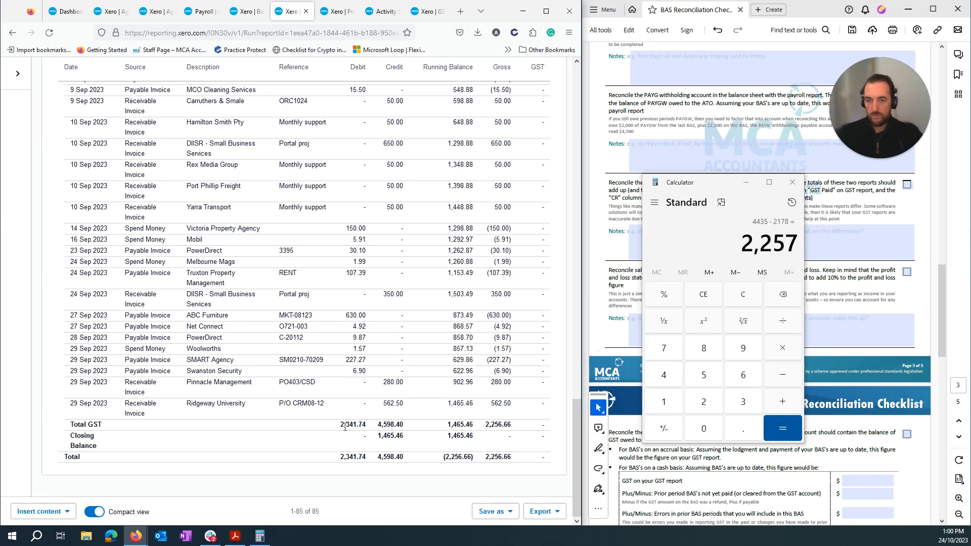
left_click_drag(748, 244, 794, 243)
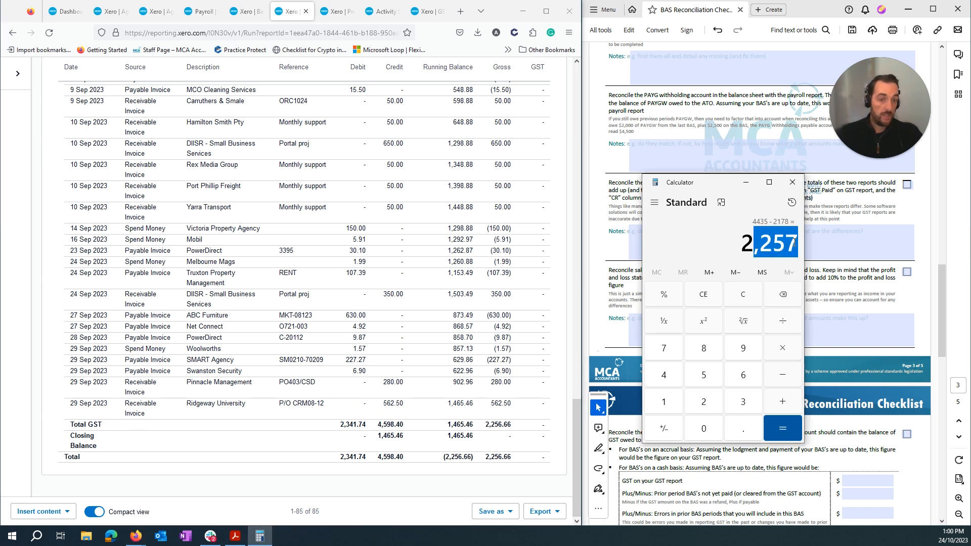
left_click(721, 250)
Step: Clear the calculator and subtract the GST ledger's total debits from its total credits, 4598 - 2341
key("Escape")
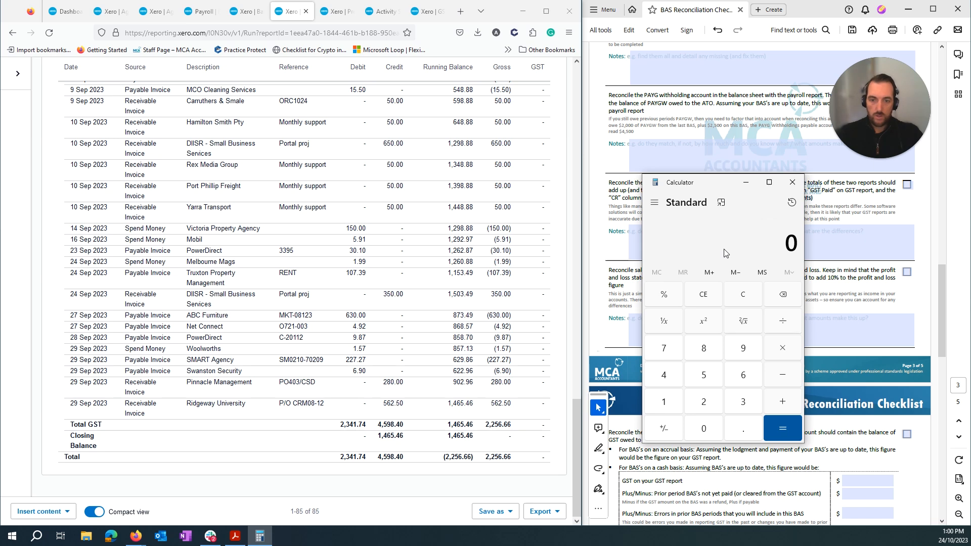
key("4")
type("98")
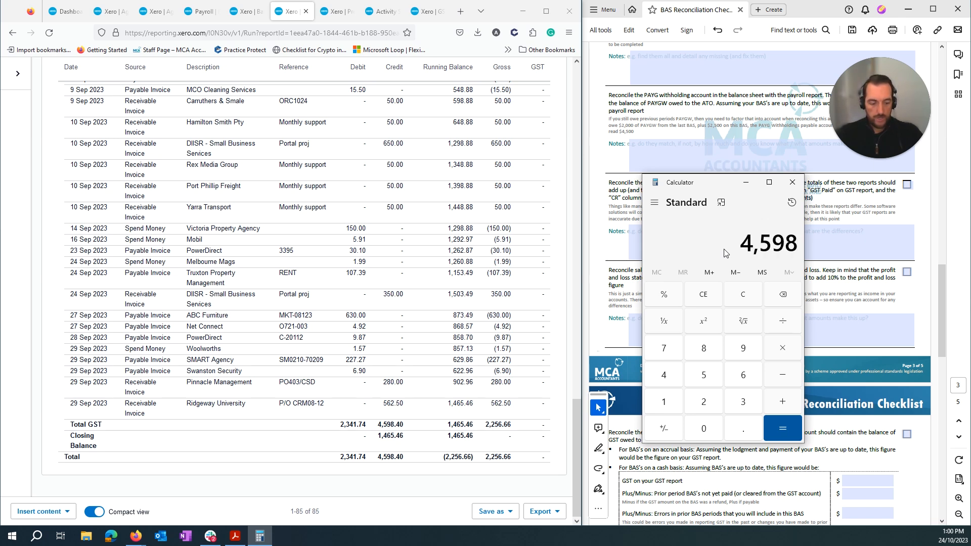
type(" - 2341")
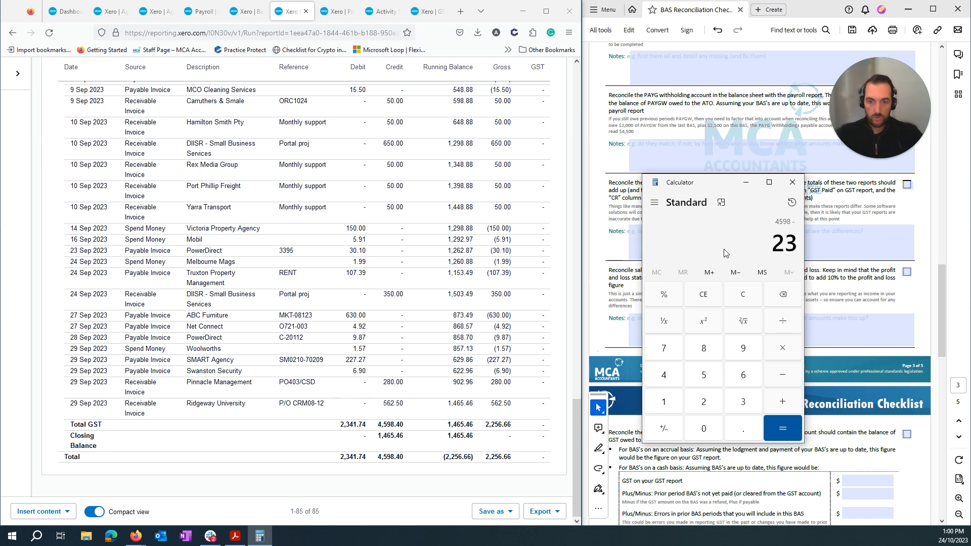
key("Return")
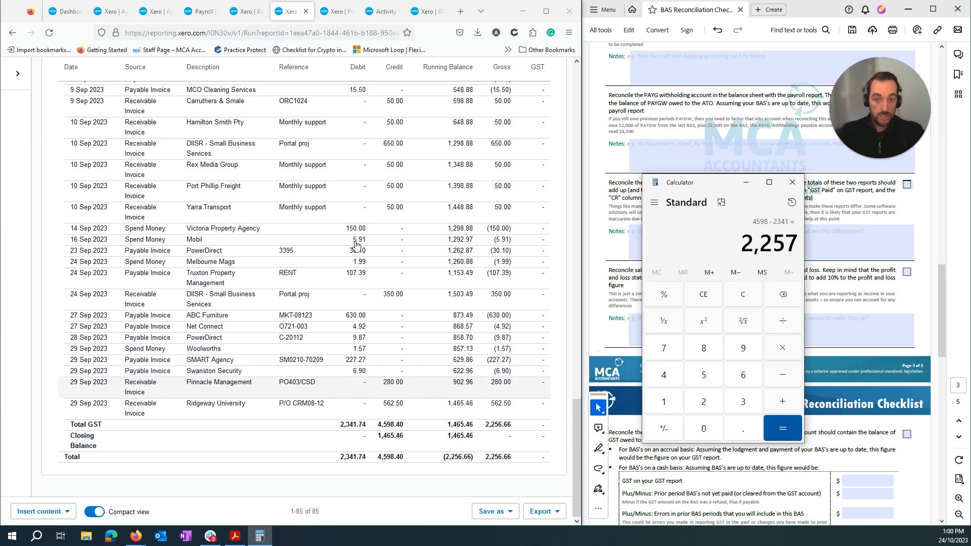
Step: Check the activity statement's GST on sales and purchases against the GST ledger's total gross and credit amounts
left_click(331, 11)
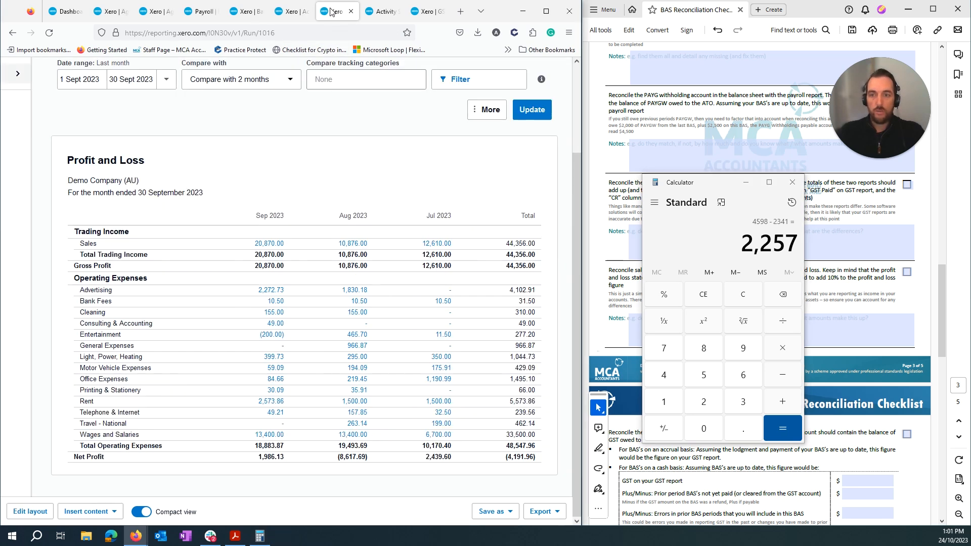
left_click(248, 11)
left_click(383, 11)
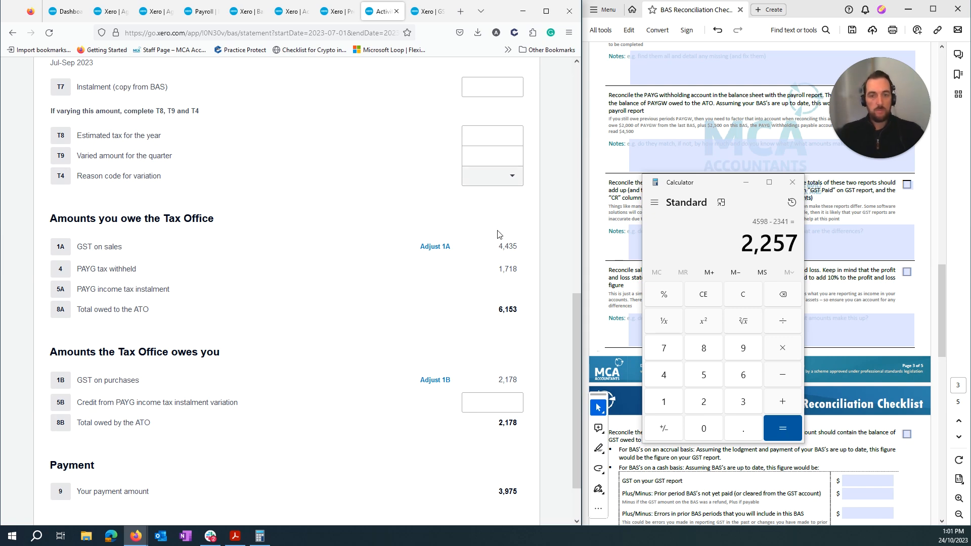
left_click(291, 11)
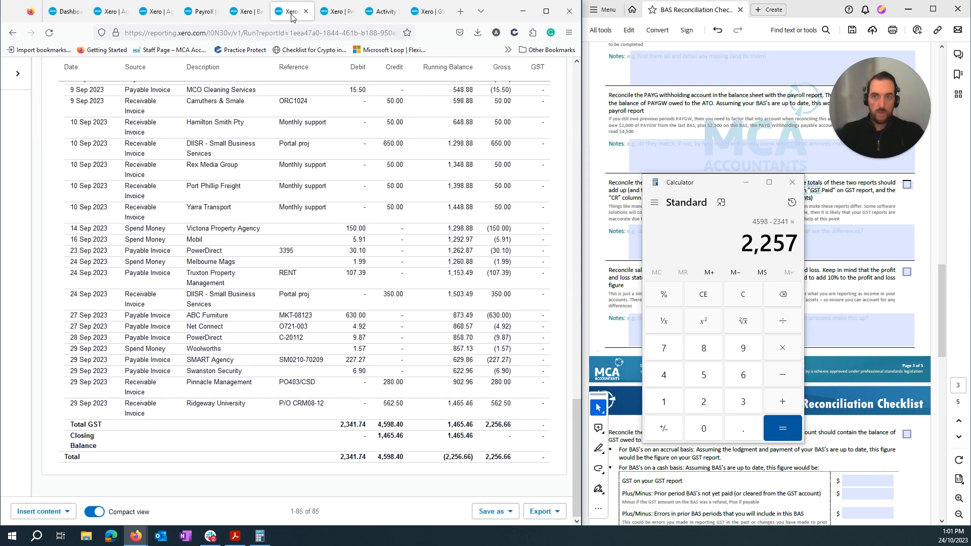
left_click_drag(485, 425, 516, 429)
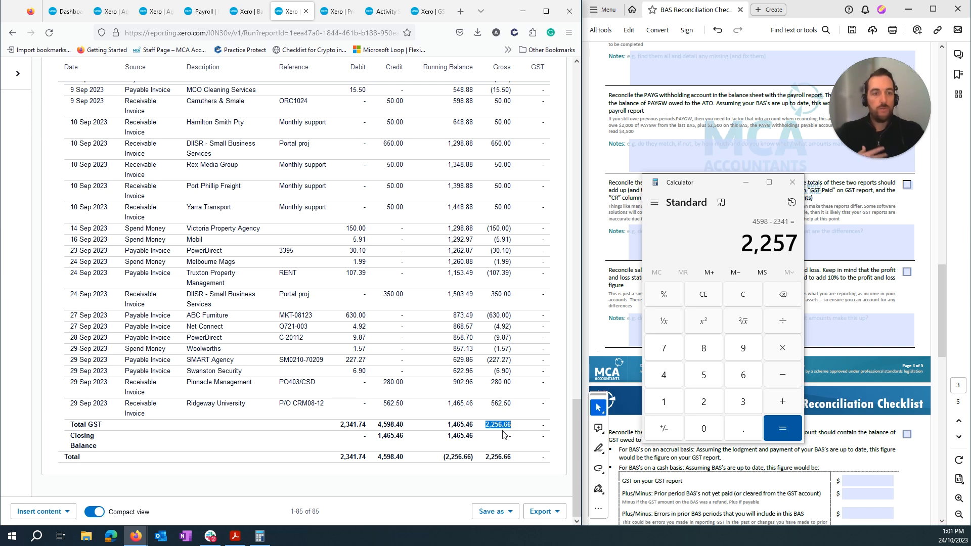
left_click_drag(377, 425, 394, 426)
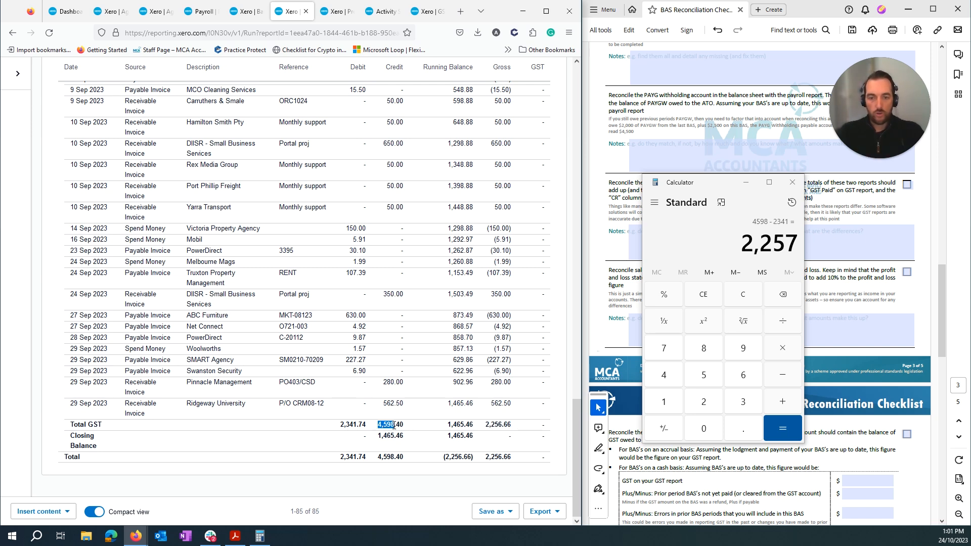
left_click(416, 426)
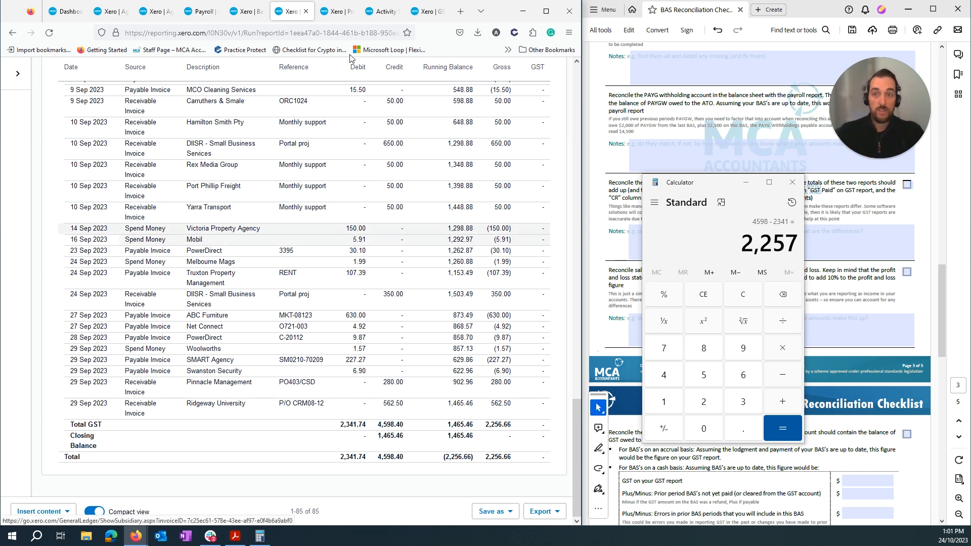
Step: Mark the checklist item for reconciling the accrual GST report against the detailed GST ledger report as complete
left_click(588, 169)
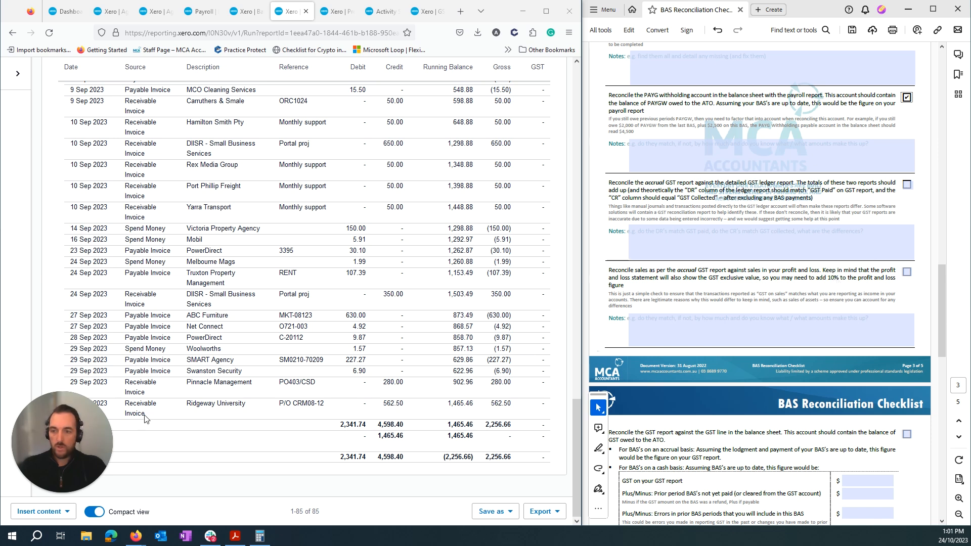
key("Up")
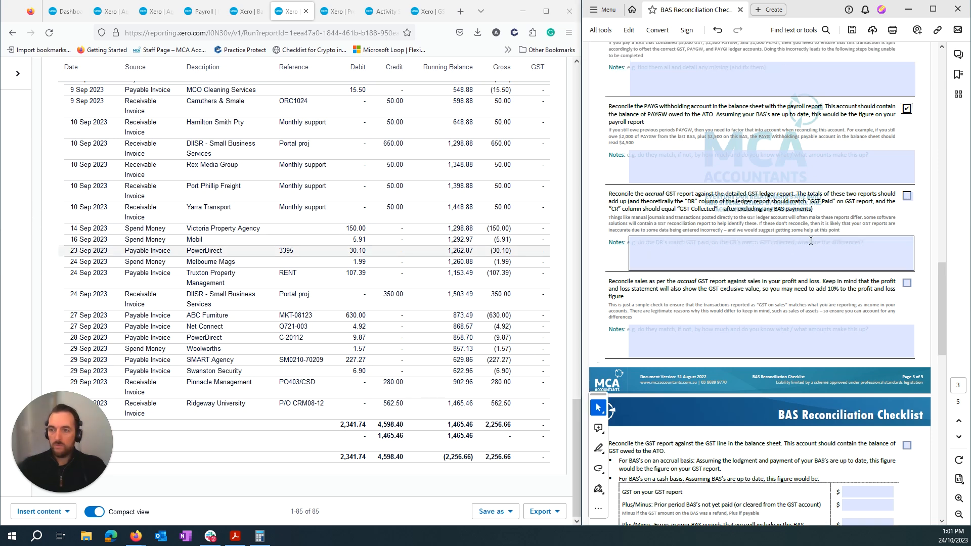
left_click(907, 196)
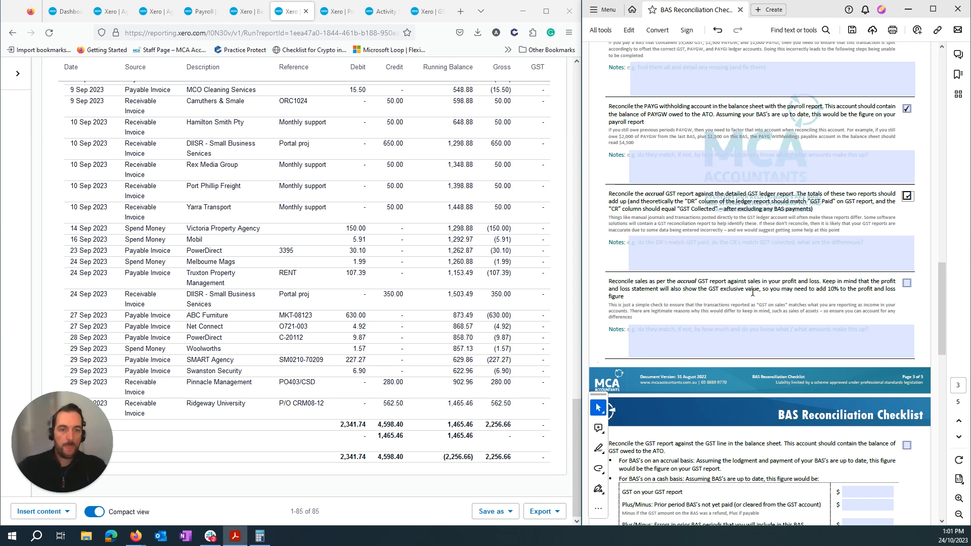
Step: Look up the G1 total sales including GST for Jul-Sep 2023 on the activity statement
scroll(752, 291, "down", 2)
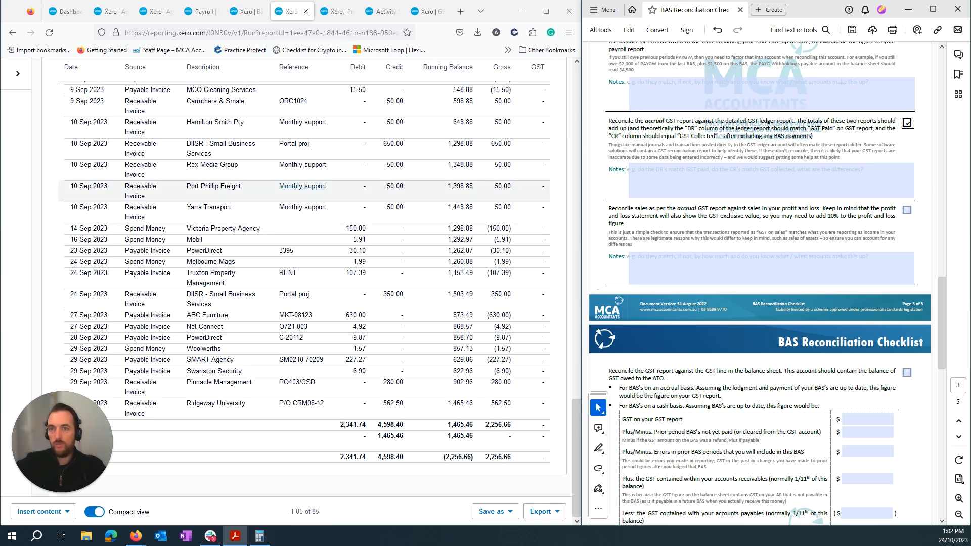
left_click(326, 11)
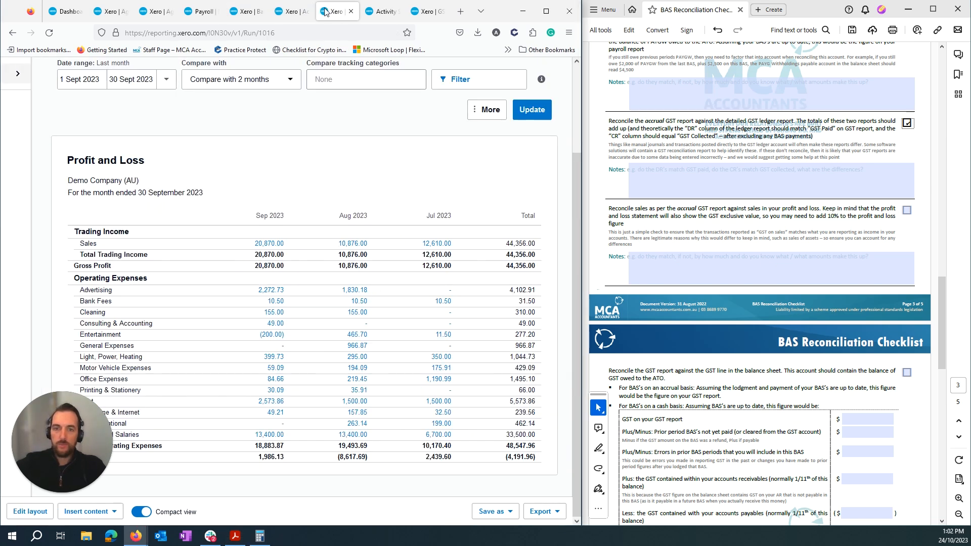
left_click(382, 11)
scroll(394, 248, "up", 5)
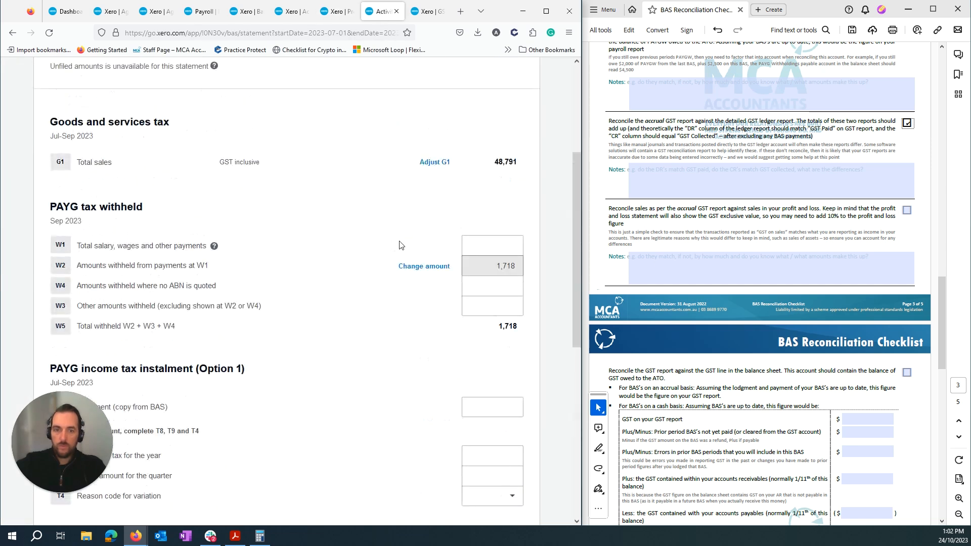
left_click_drag(495, 164, 516, 165)
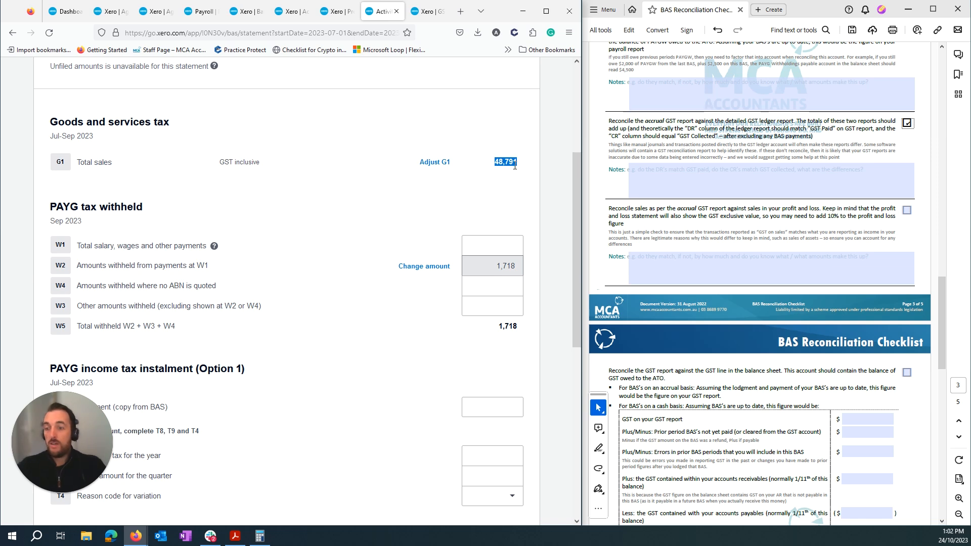
Step: Calculate the GST-exclusive sales by subtracting the activity statement's GST on sales from its G1 total sales, 48791 - 4435
left_click(260, 536)
left_click_drag(376, 158, 703, 139)
scroll(520, 202, "down", 2)
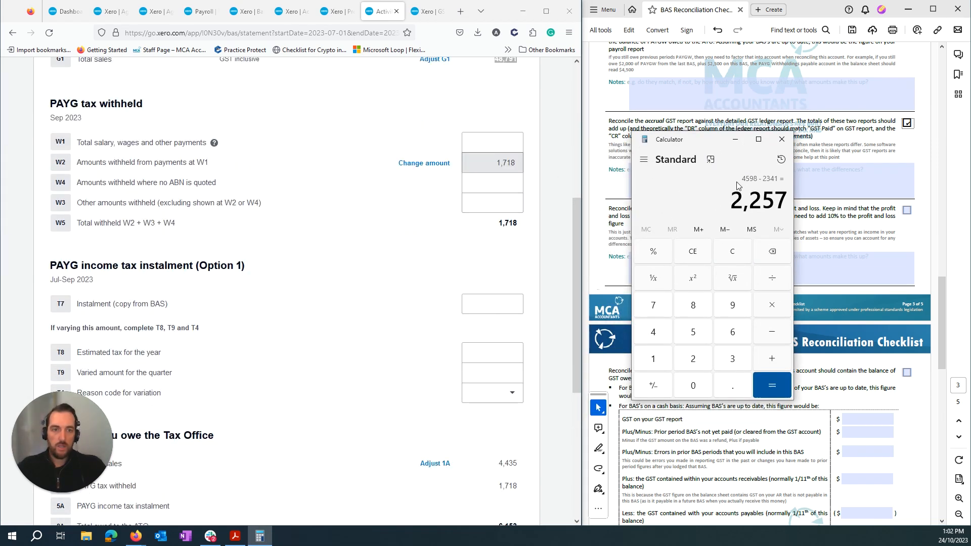
key("Escape")
type("48791")
key("minus")
type("4435")
key("Return")
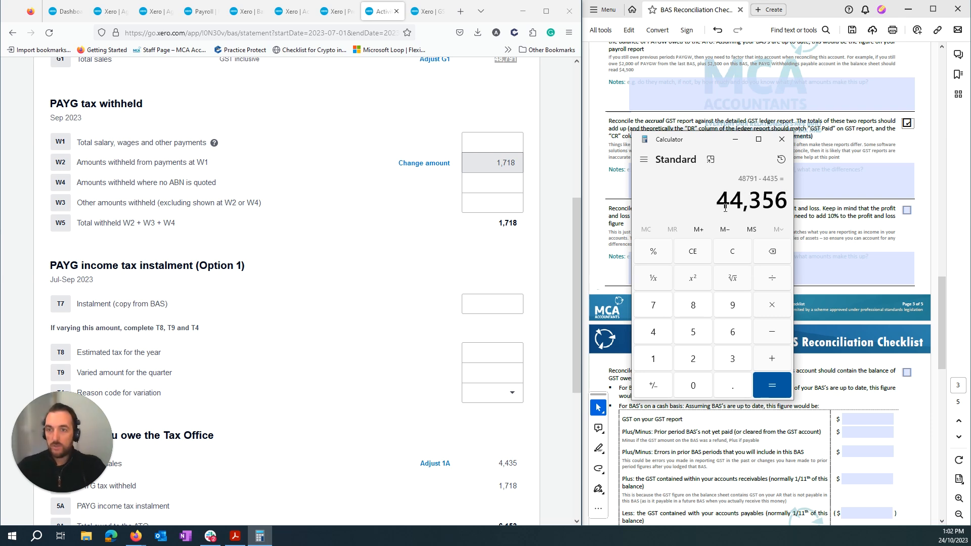
left_click_drag(725, 206, 757, 201)
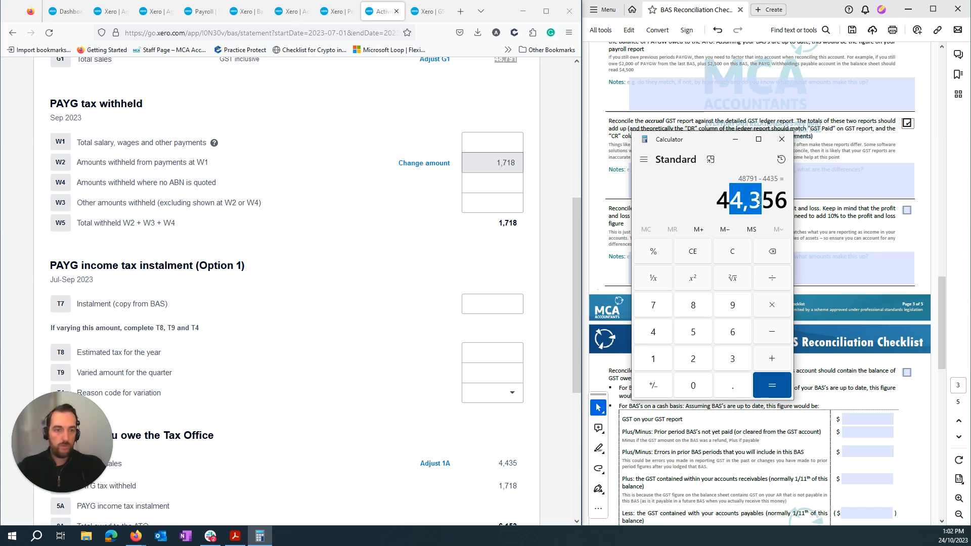
left_click(758, 201)
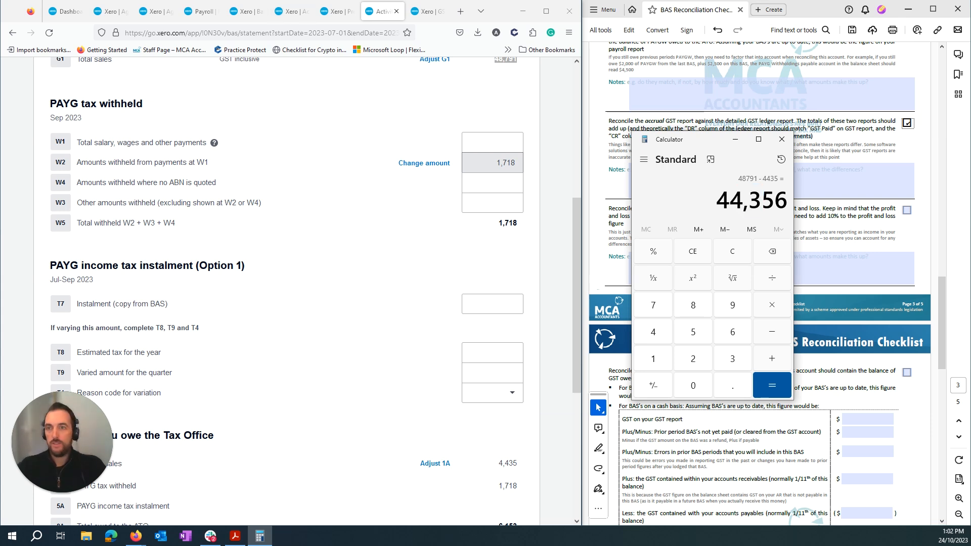
Step: Compare the calculated sales with the profit and loss report's total Sales, and mark the checklist's sales reconciliation item as complete
left_click(101, 15)
left_click(154, 13)
left_click(201, 13)
left_click(239, 15)
left_click(295, 14)
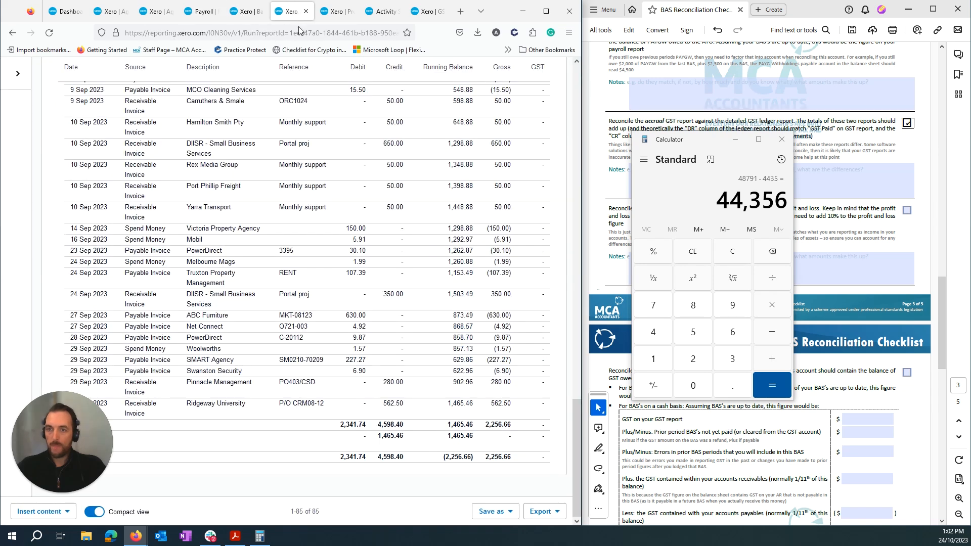
left_click(336, 12)
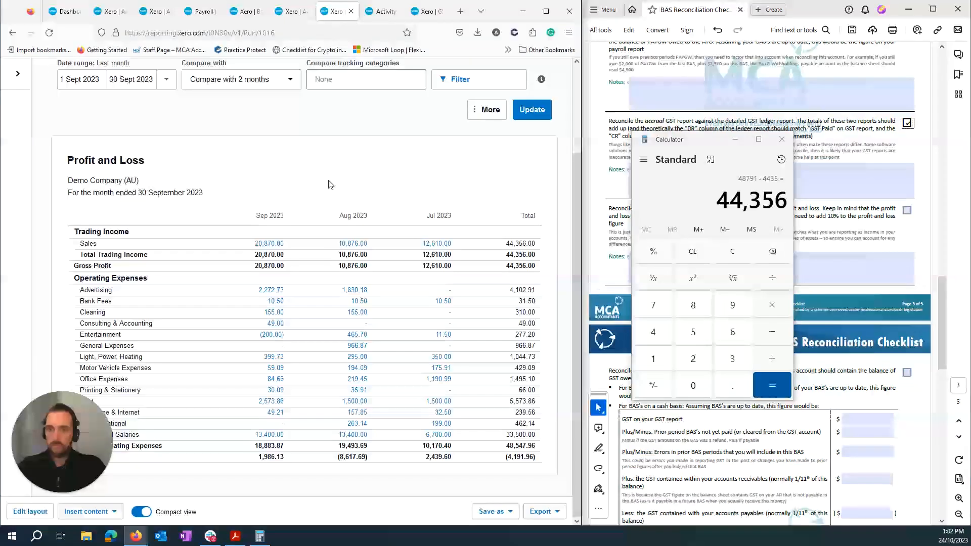
left_click_drag(506, 243, 533, 244)
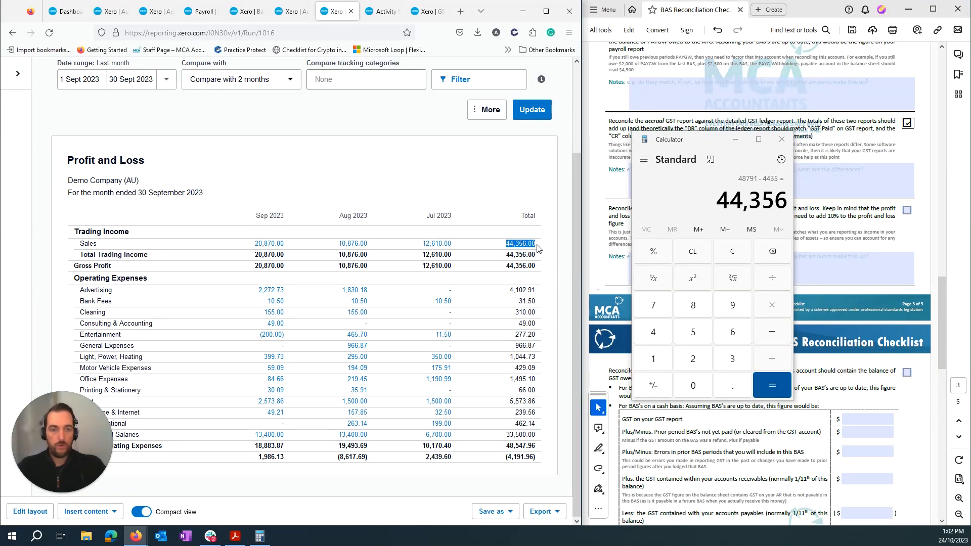
left_click_drag(693, 144, 0, 141)
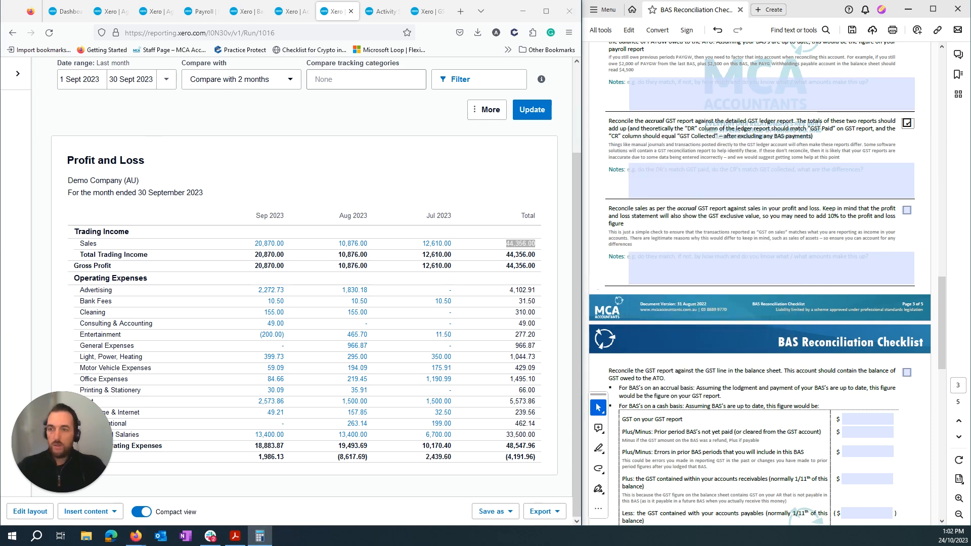
left_click(906, 210)
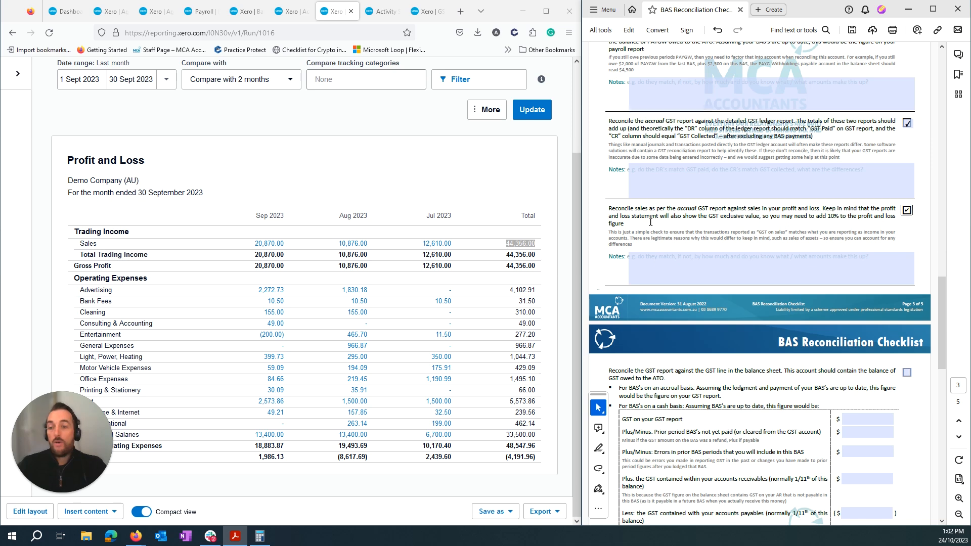
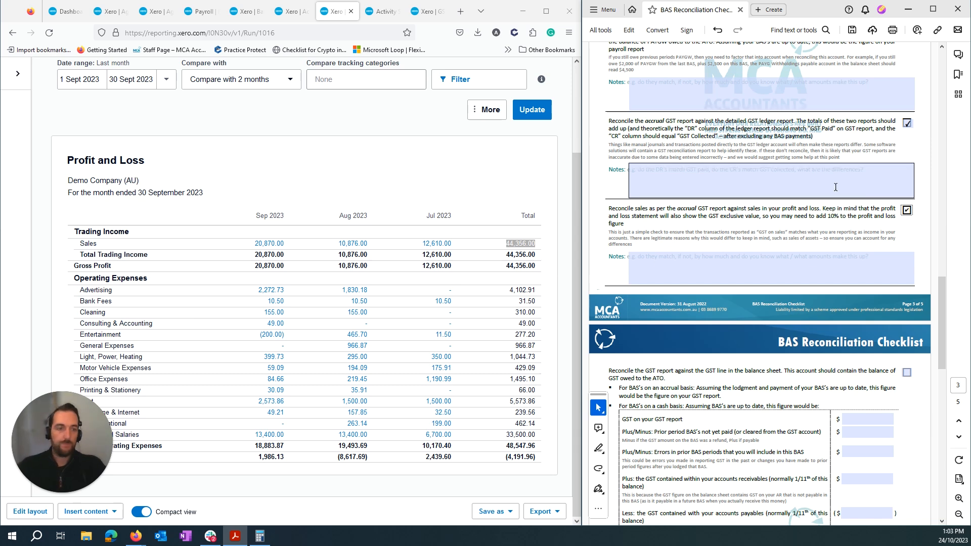
Step: Enter 2257 as the GST on your GST report in the checklist's GST to balance sheet reconciliation table
scroll(833, 193, "down", 4)
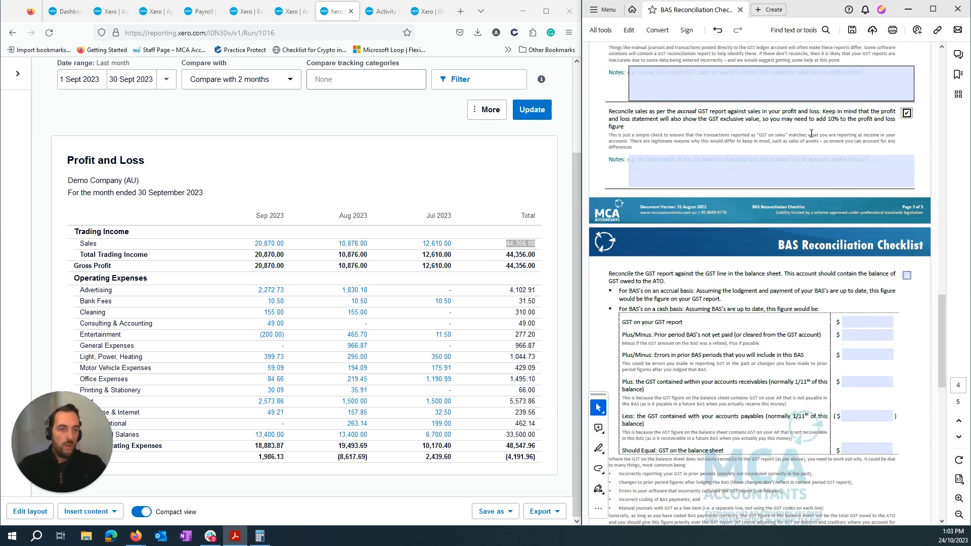
scroll(803, 160, "down", 5)
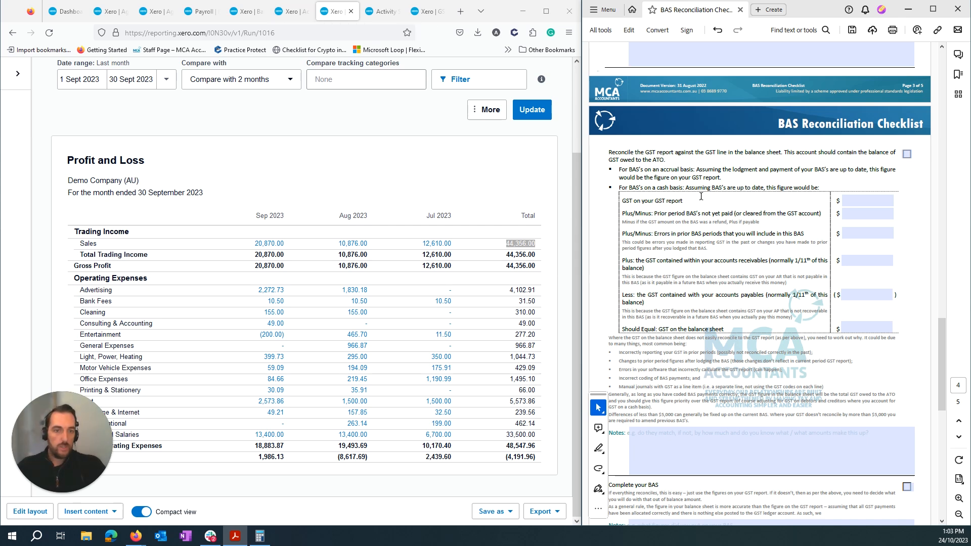
left_click(853, 324)
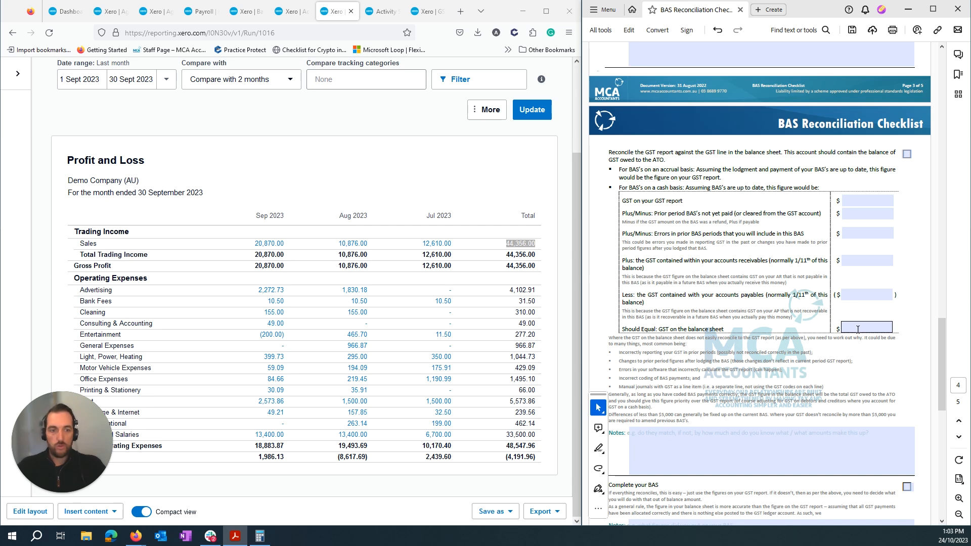
left_click(834, 310)
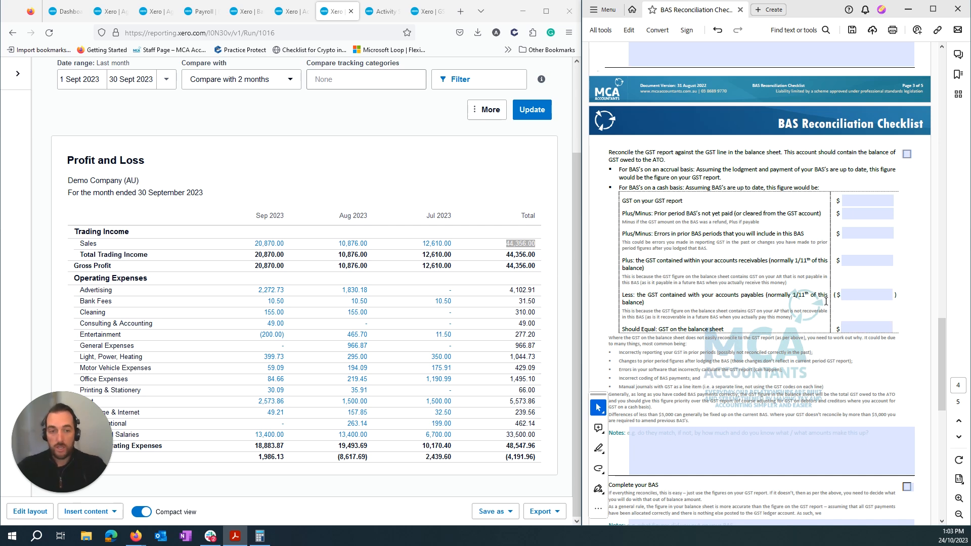
left_click(394, 14)
scroll(409, 290, "down", 1)
scroll(409, 290, "down", 1)
scroll(413, 286, "up", 1)
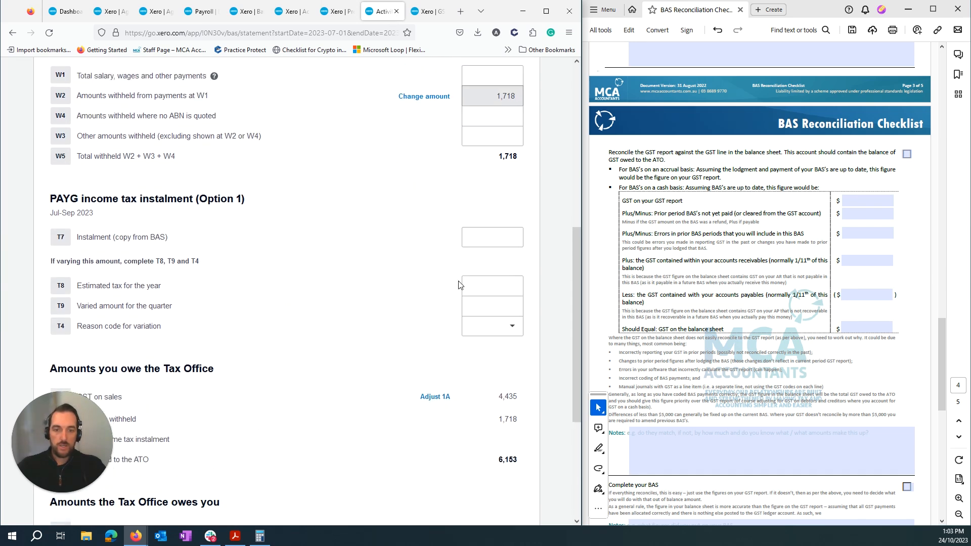
left_click(846, 201)
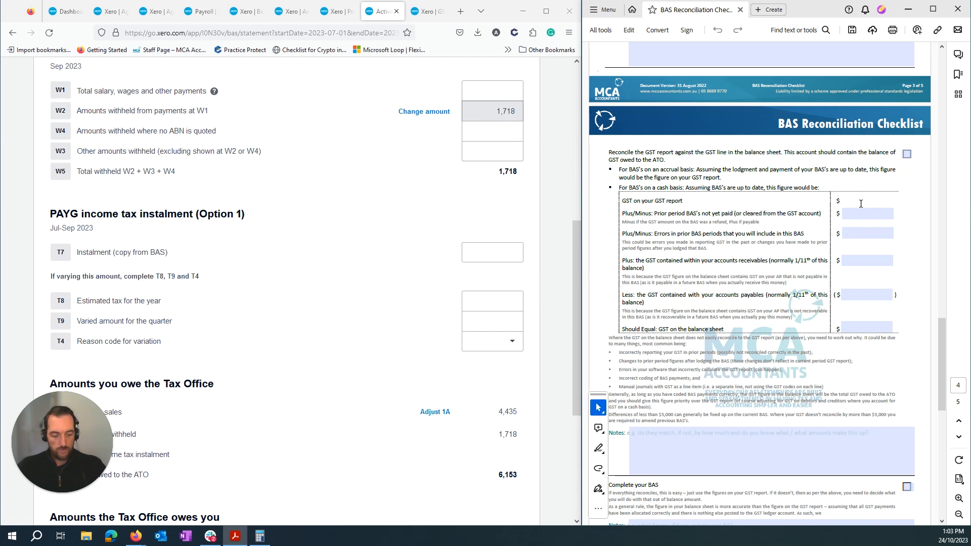
type("2257")
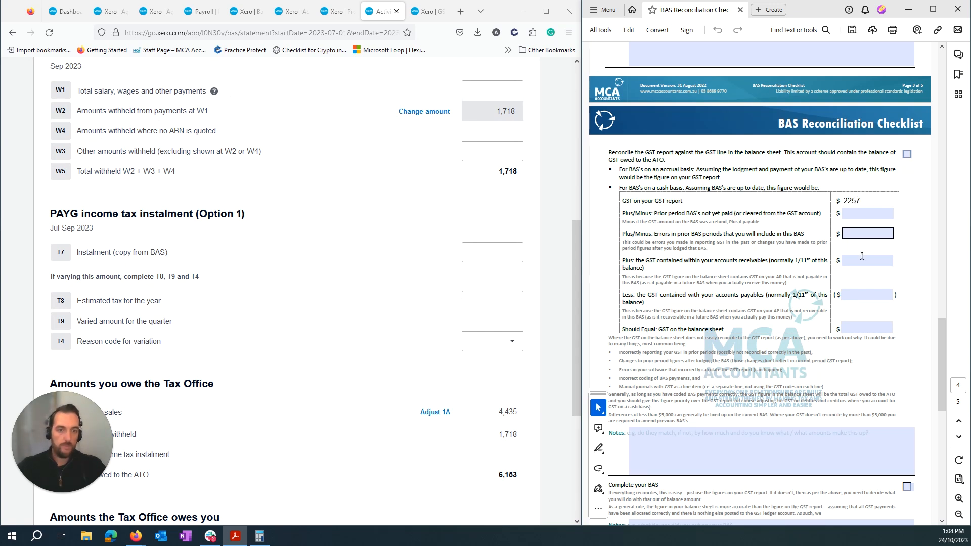
Step: Enter -791 as the prior period BAS's not yet paid, using the Balance Sheet's 30 Jun 2023 GST amount
left_click(861, 217)
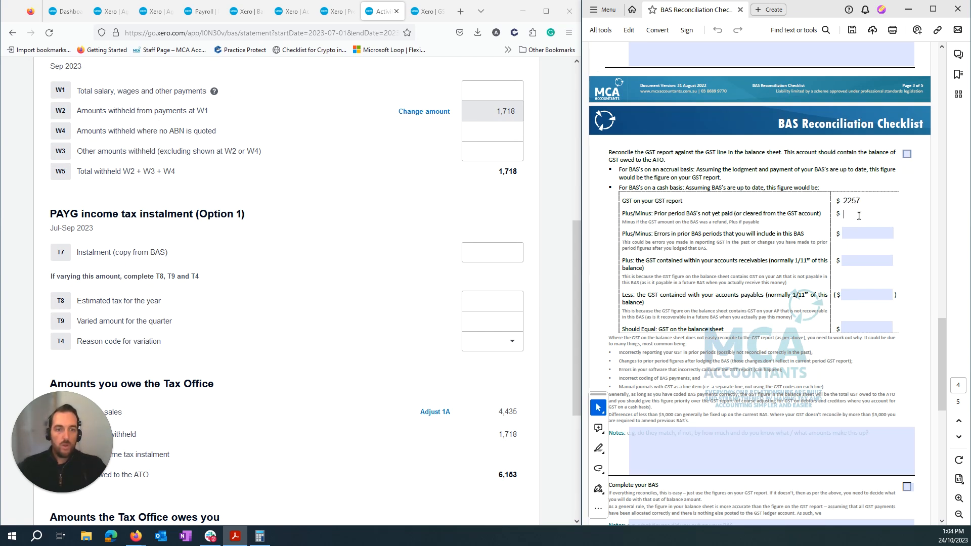
left_click(853, 234)
left_click(857, 260)
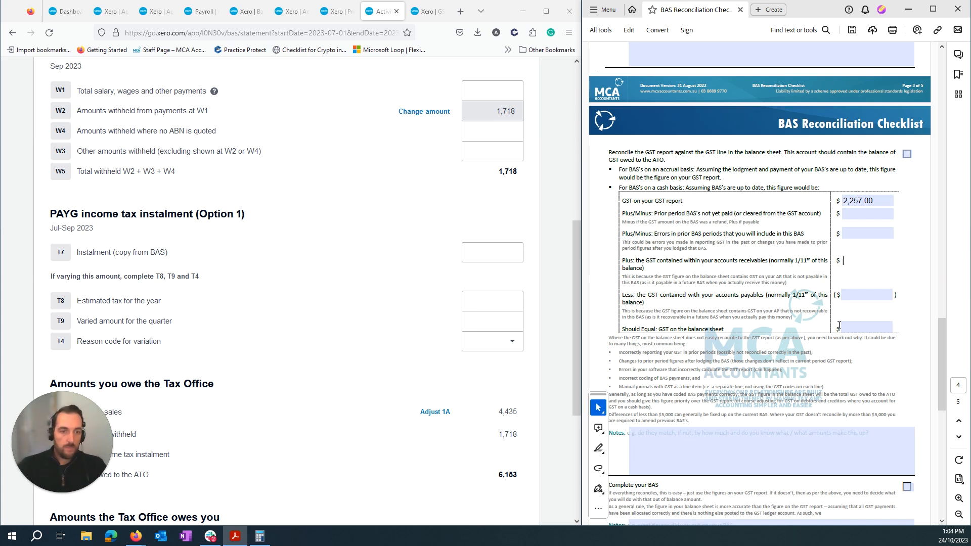
left_click(859, 215)
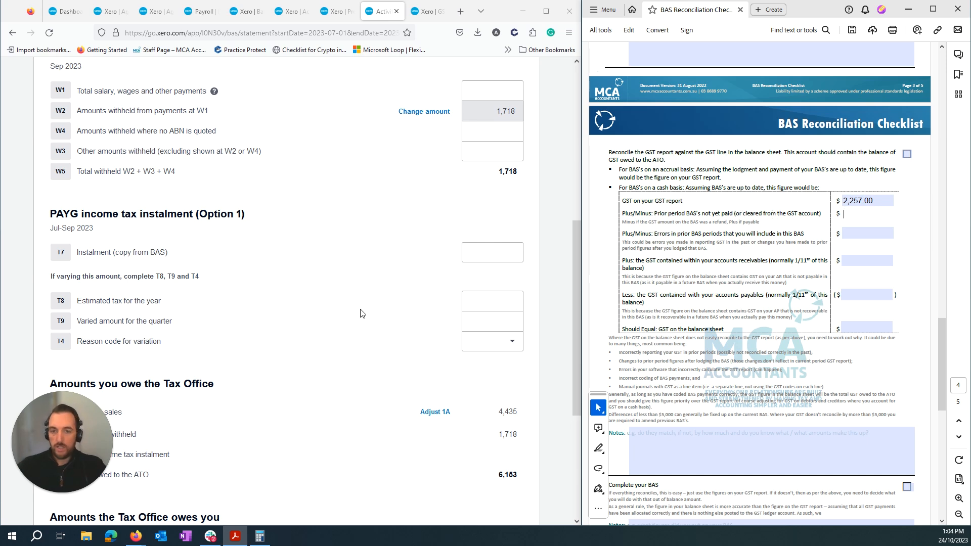
left_click(277, 116)
left_click(247, 11)
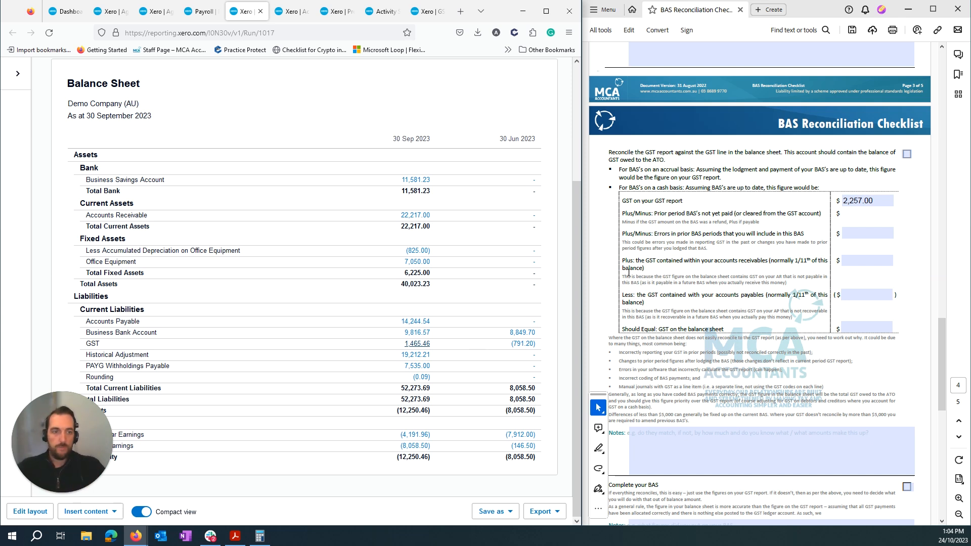
left_click(856, 216)
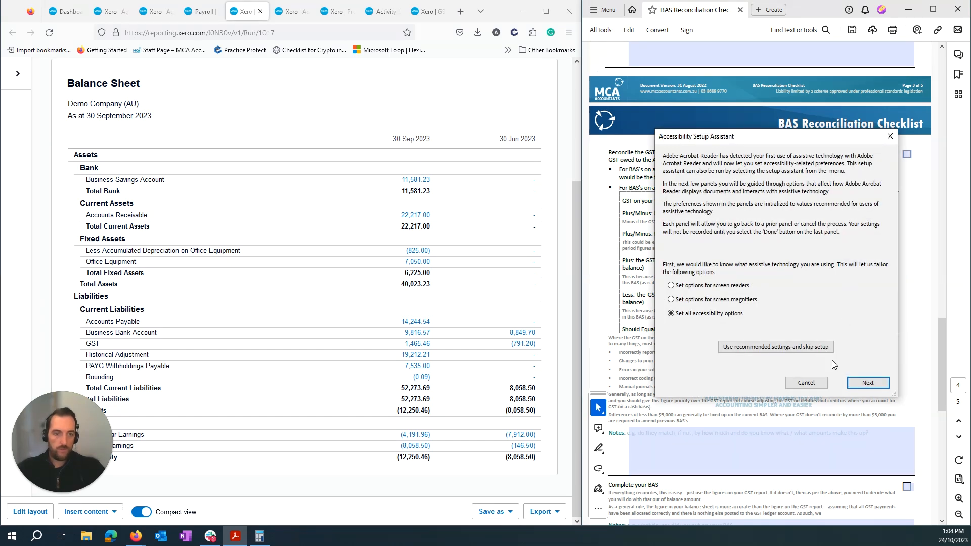
left_click(807, 383)
type("-791")
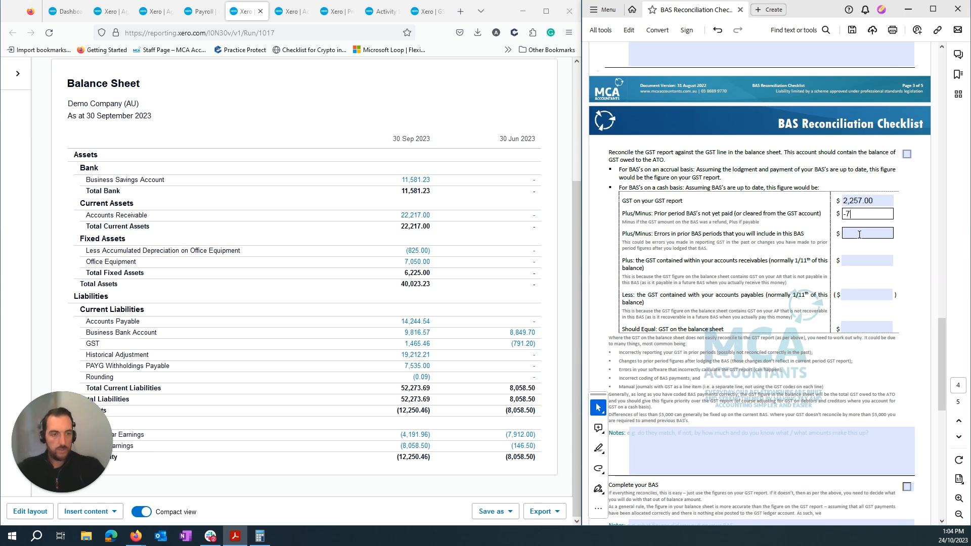
left_click(860, 328)
Step: Clear the calculator and subtract the prior period GST refund from the GST report amount, 2257 - 791
left_click(260, 536)
left_click_drag(295, 181, 421, 189)
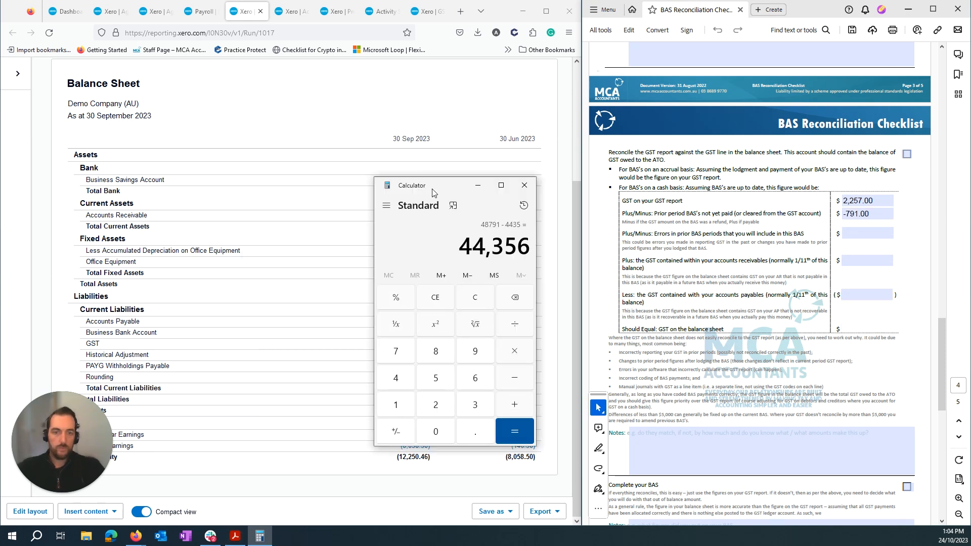
key("Escape")
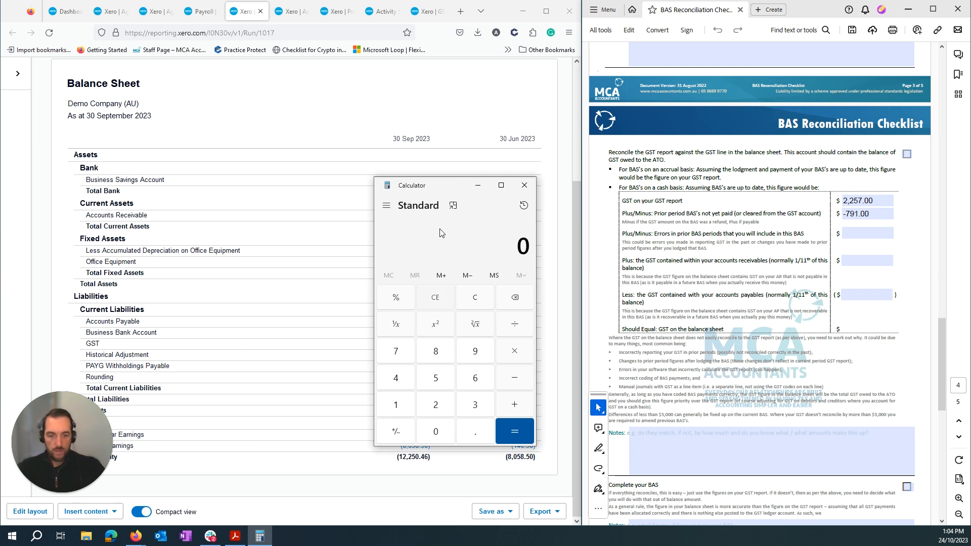
type("2257")
key("minus")
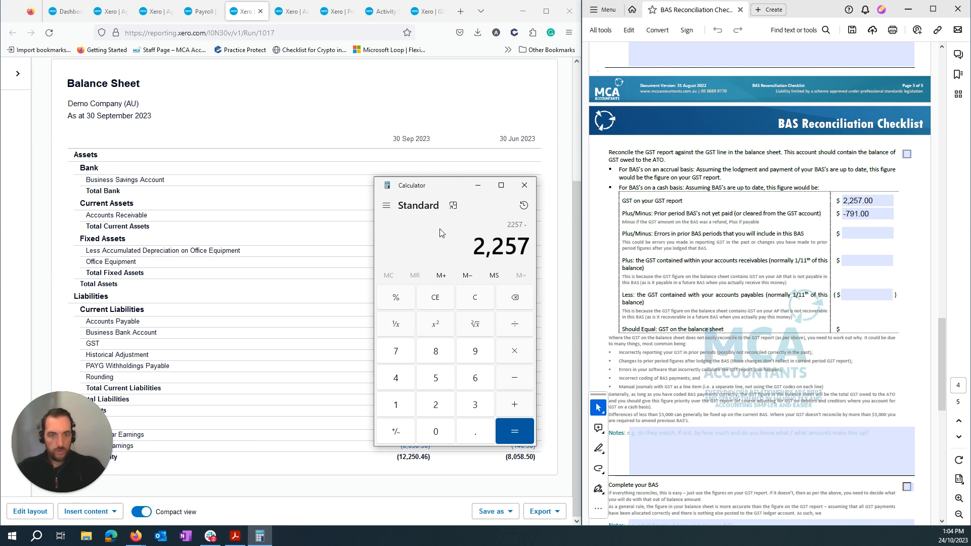
type("791")
key("Return")
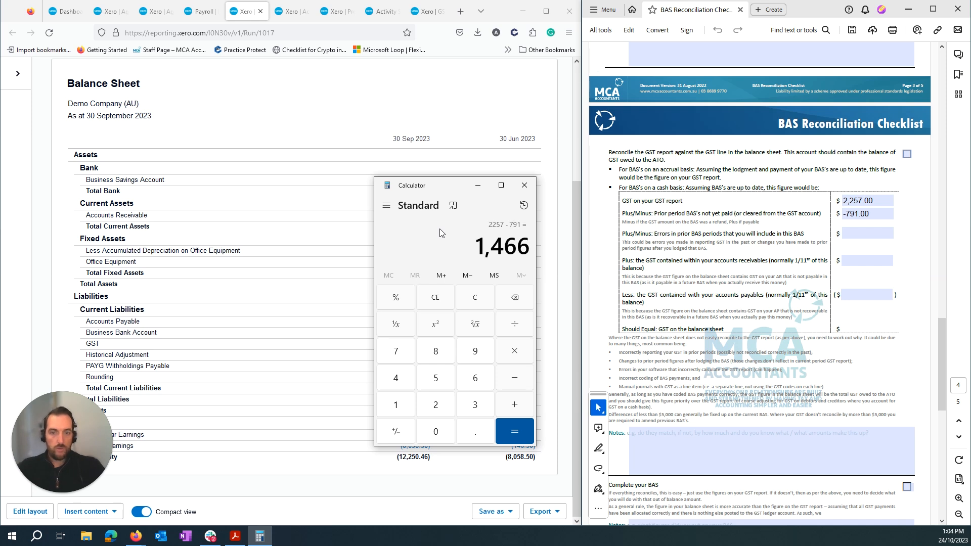
Step: Enter 1466 as the GST that should be on the balance sheet and compare it with the Balance Sheet's 30 Sep 2023 GST line
left_click(873, 326)
type("1466")
left_click(482, 186)
left_click_drag(400, 345, 438, 347)
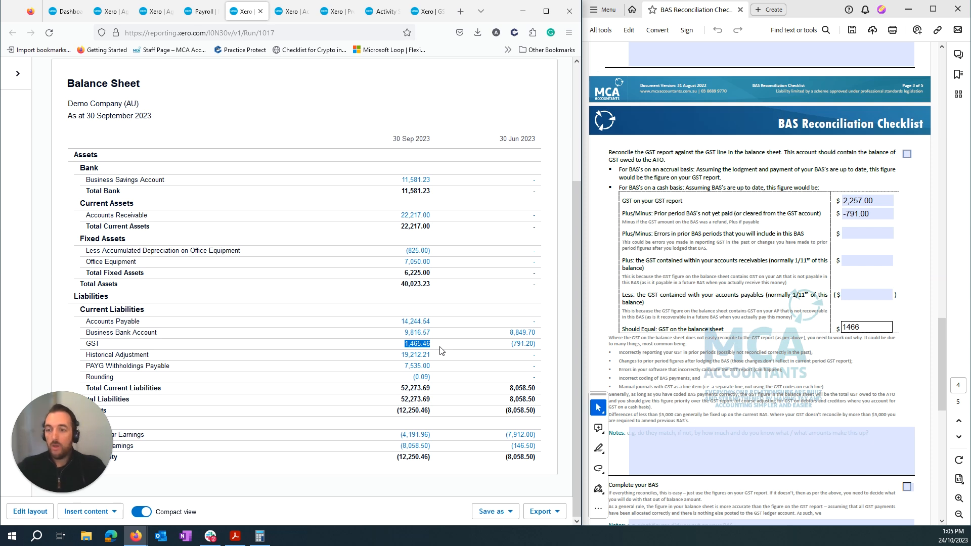
Step: Clear the checklist's amounts for the GST on the balance sheet and the GST on your GST report
left_click(865, 331)
double_click(865, 331)
key("BackSpace")
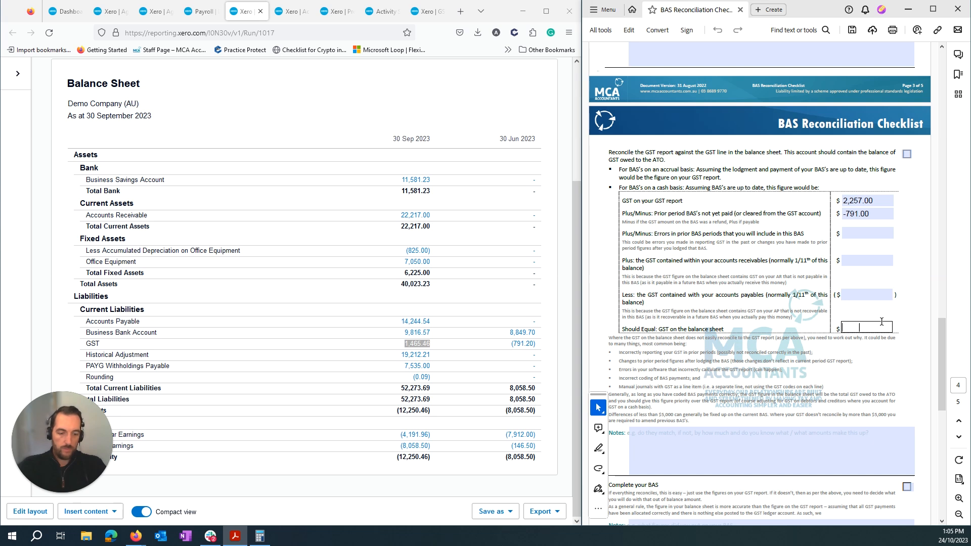
left_click(880, 200)
key("BackSpace")
key("BackSpace")
key("BackSpace")
key("BackSpace")
left_click(870, 213)
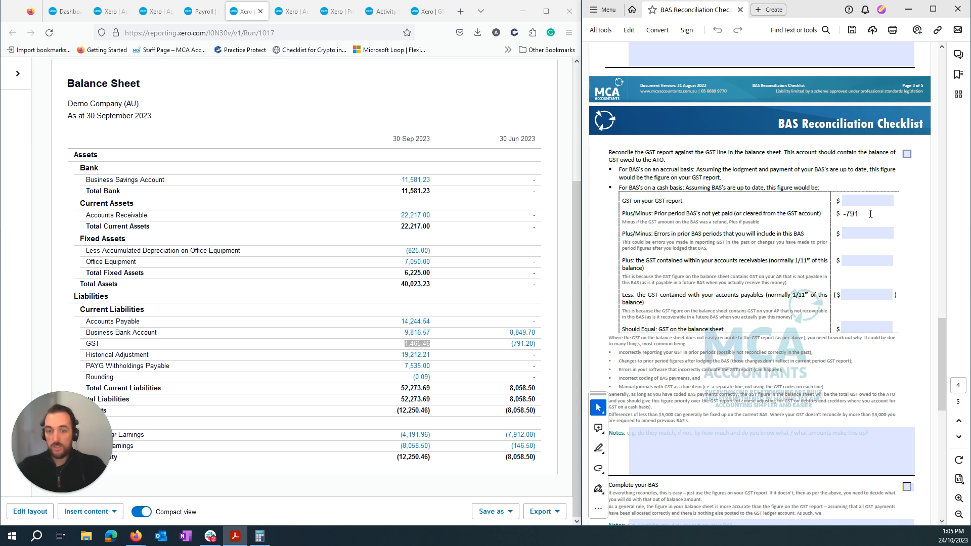
left_click(870, 200)
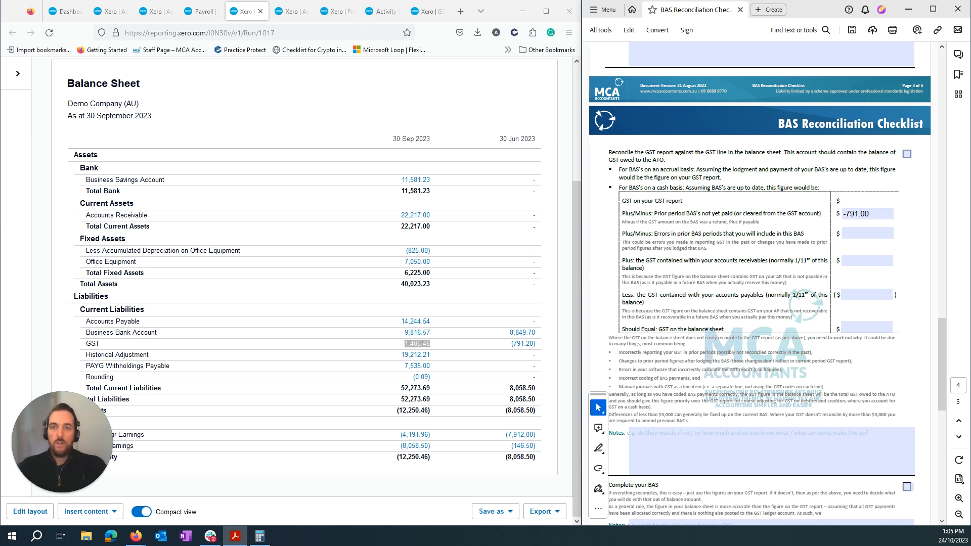
Step: Open the cash basis GST Reconciliation report and subtract the quarter's GST paid from the GST collected on the calculator, 2415 - 883
left_click(427, 11)
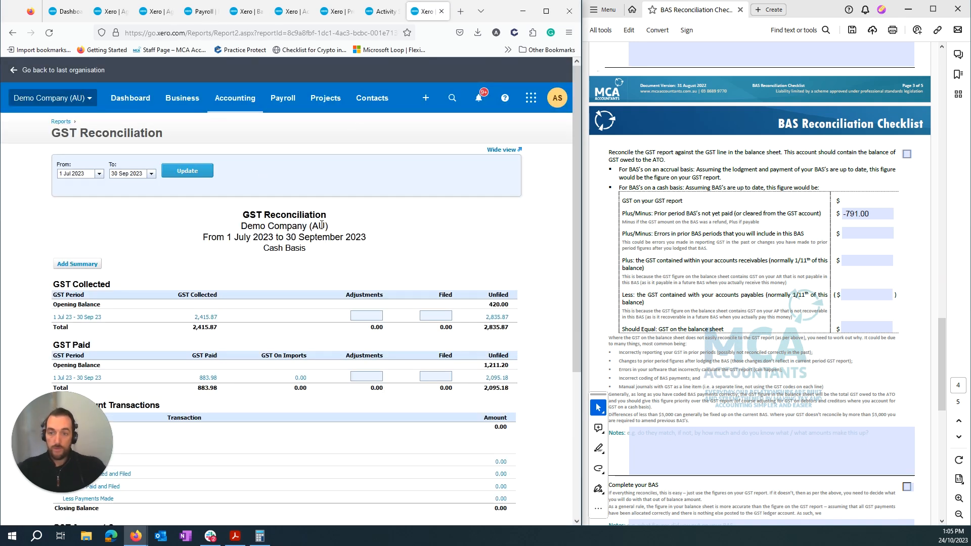
scroll(322, 225, "down", 3)
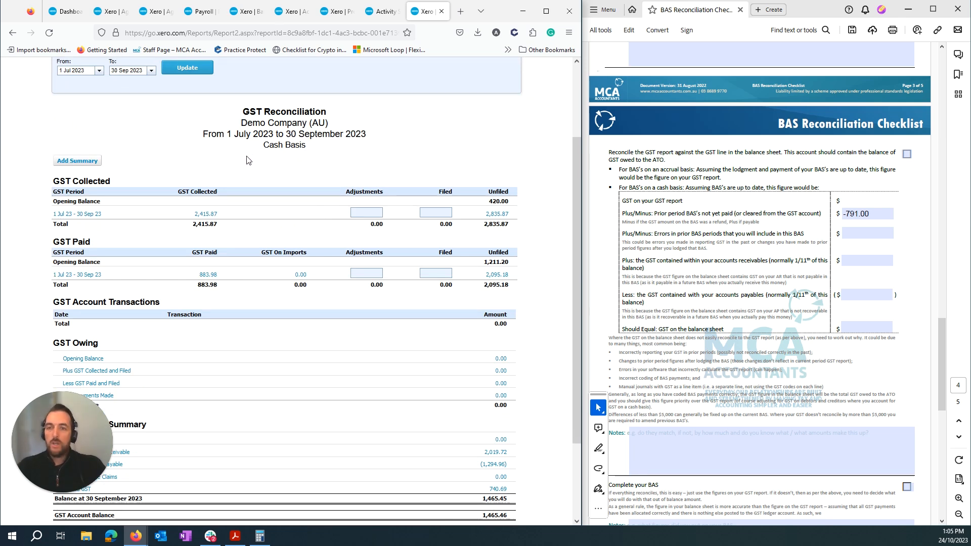
scroll(243, 152, "down", 2)
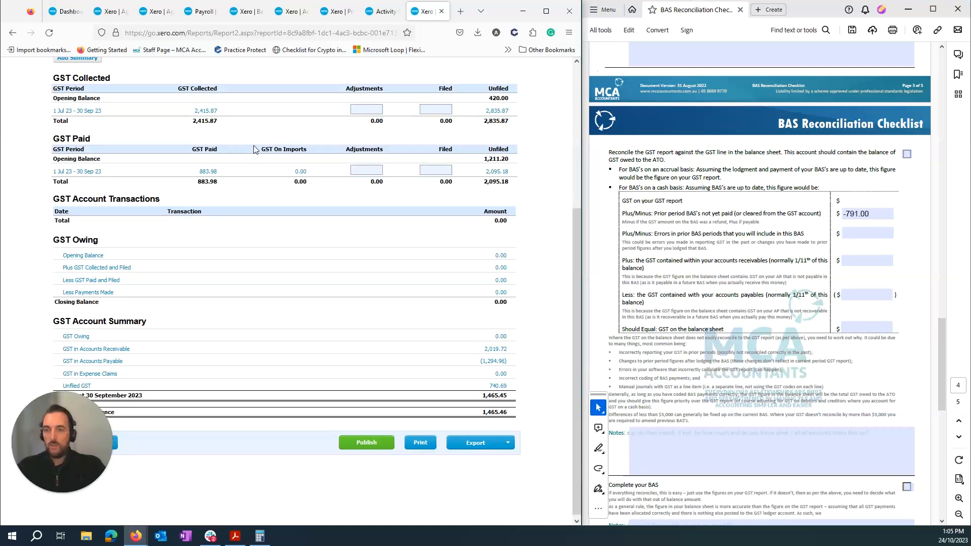
scroll(254, 145, "up", 1)
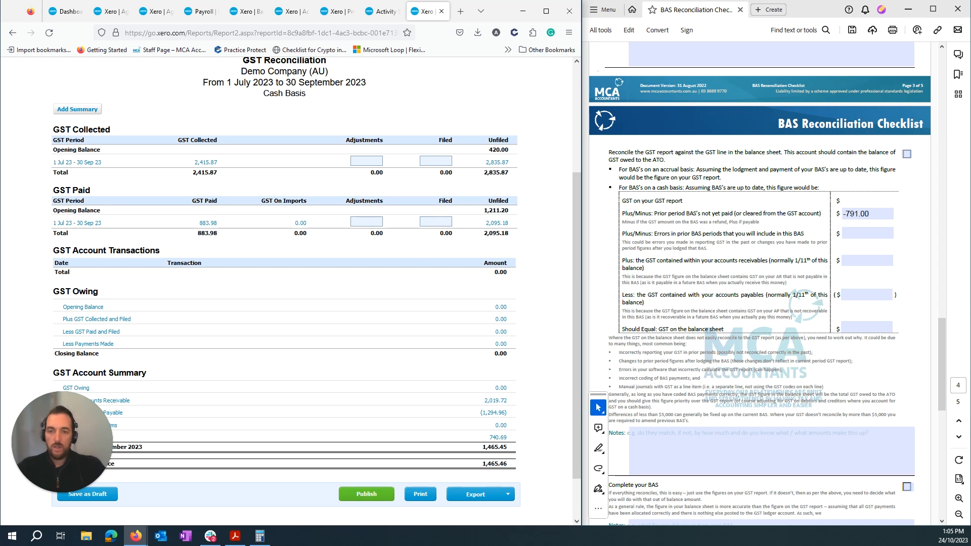
key("alt+Tab")
left_click_drag(432, 185, 452, 173)
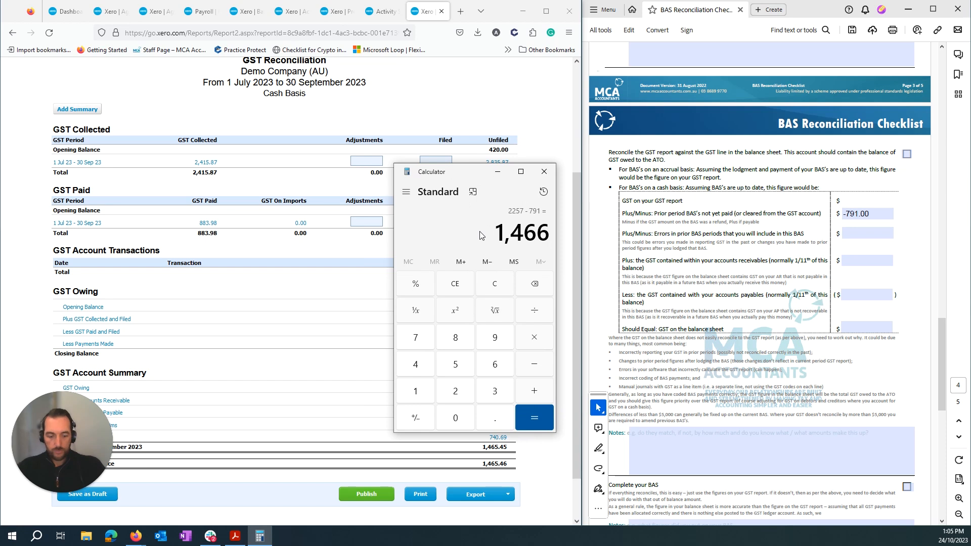
key("Delete")
type("24")
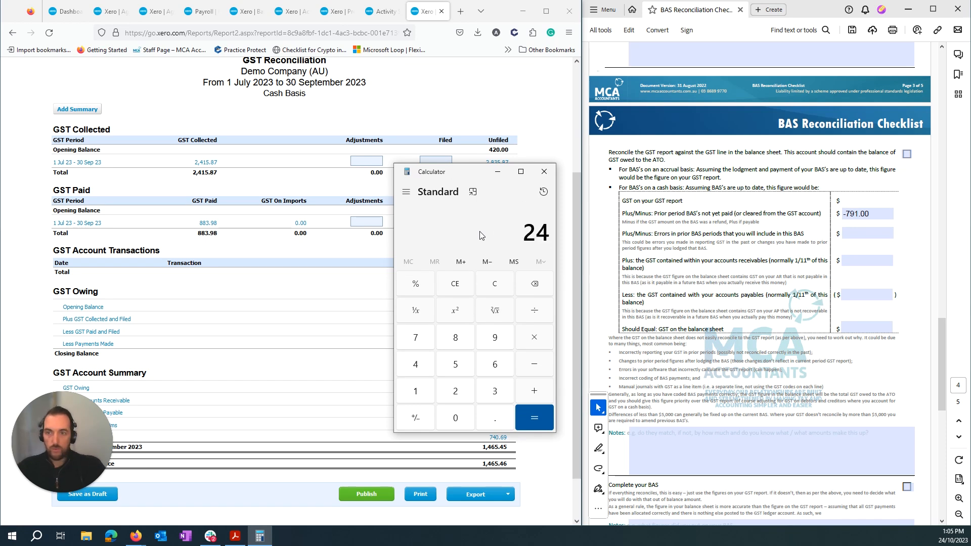
type("15 - 883")
key("Return")
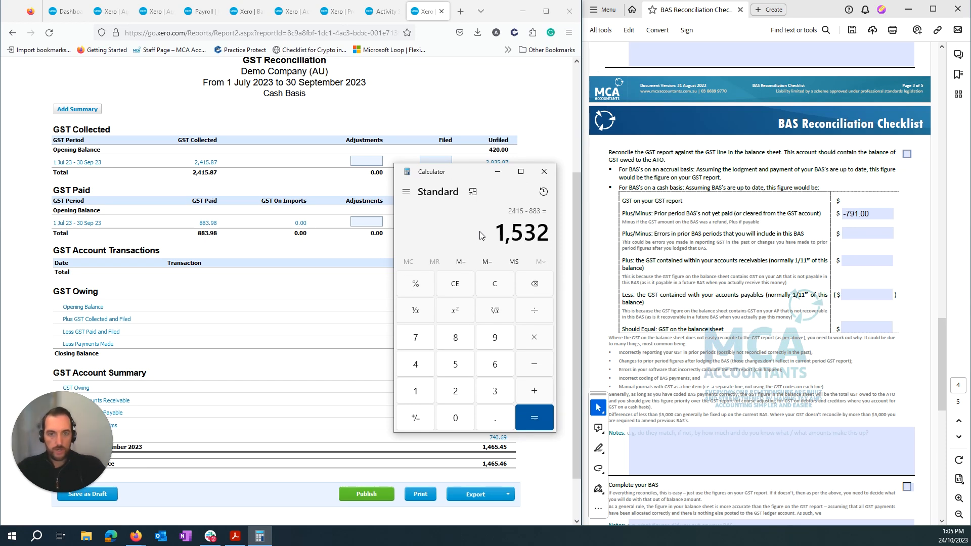
Step: Enter 1532 as the GST on your GST report in the checklist and minimise the calculator
left_click(866, 202)
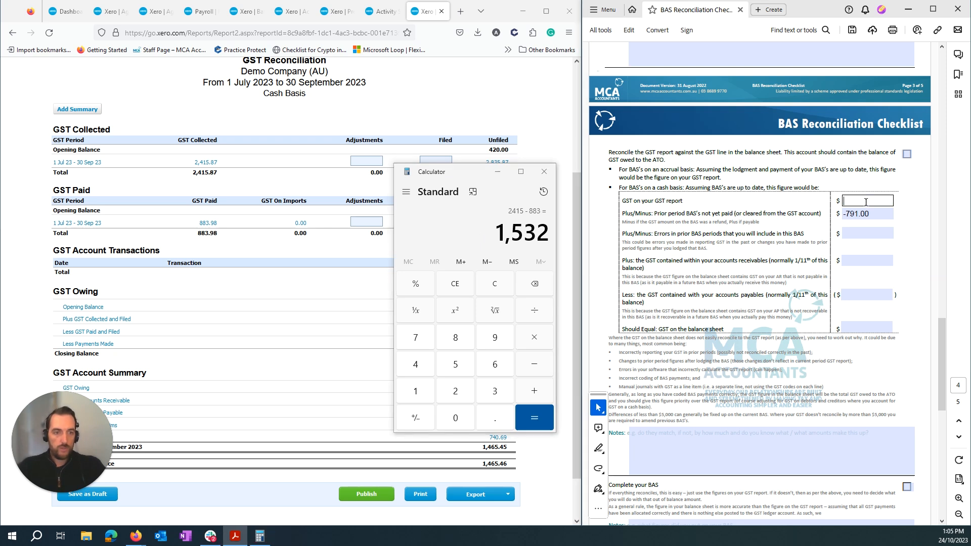
type("1532")
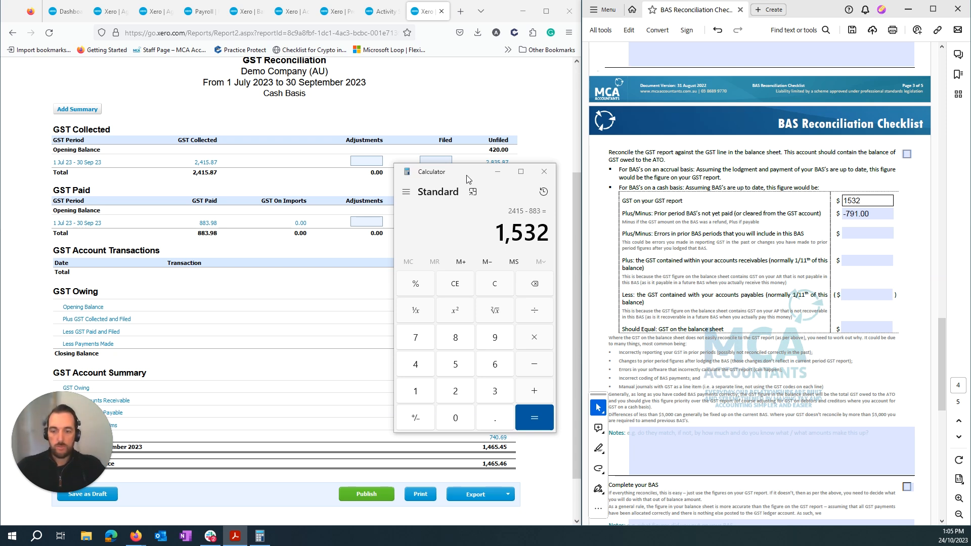
left_click(877, 216)
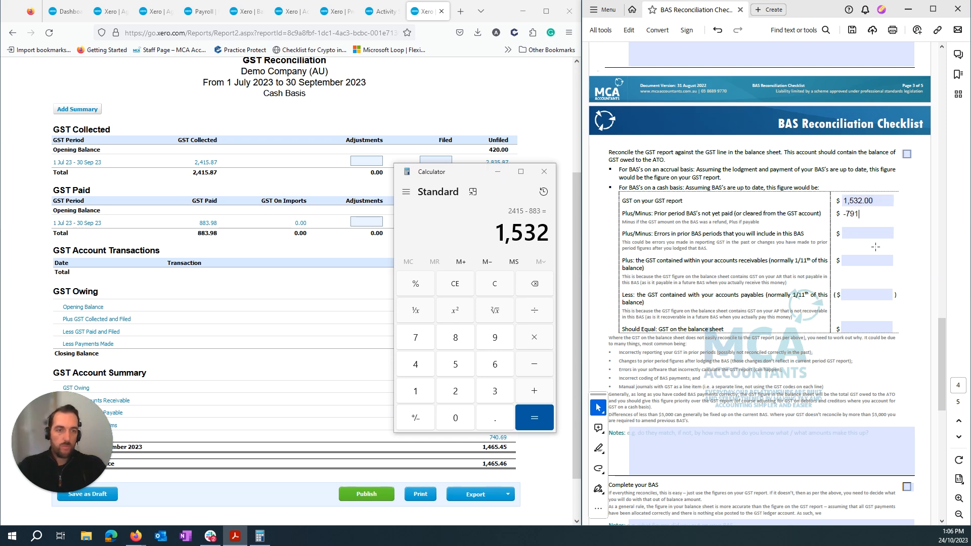
left_click(870, 235)
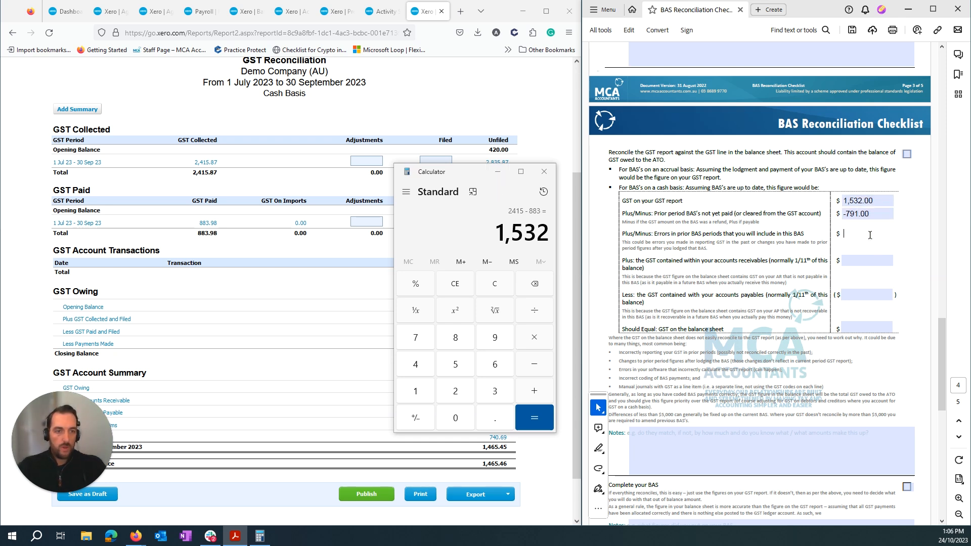
left_click(498, 171)
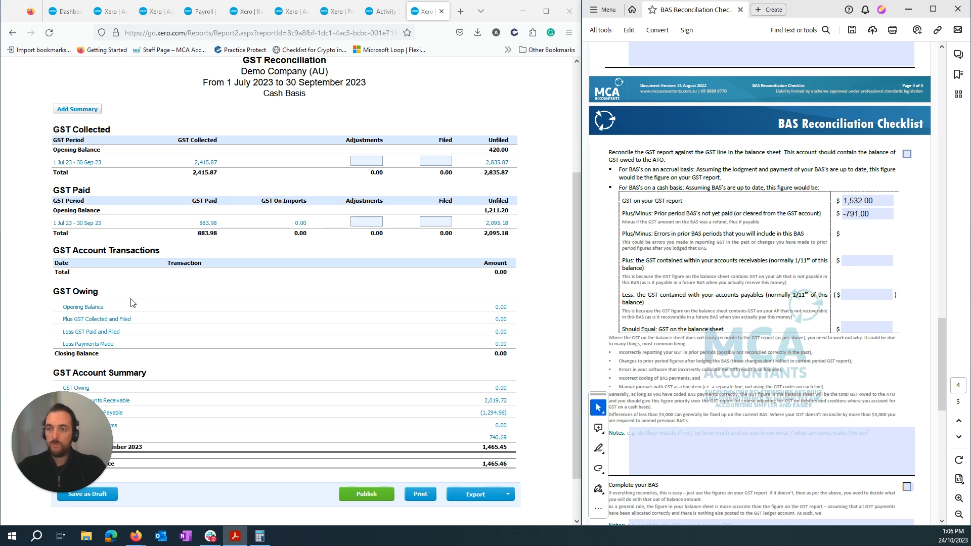
Step: Compare the Balance Sheet's receivable, payable and GST lines with the totals and outstanding GST on the aged receivables and payables summaries
left_click(245, 11)
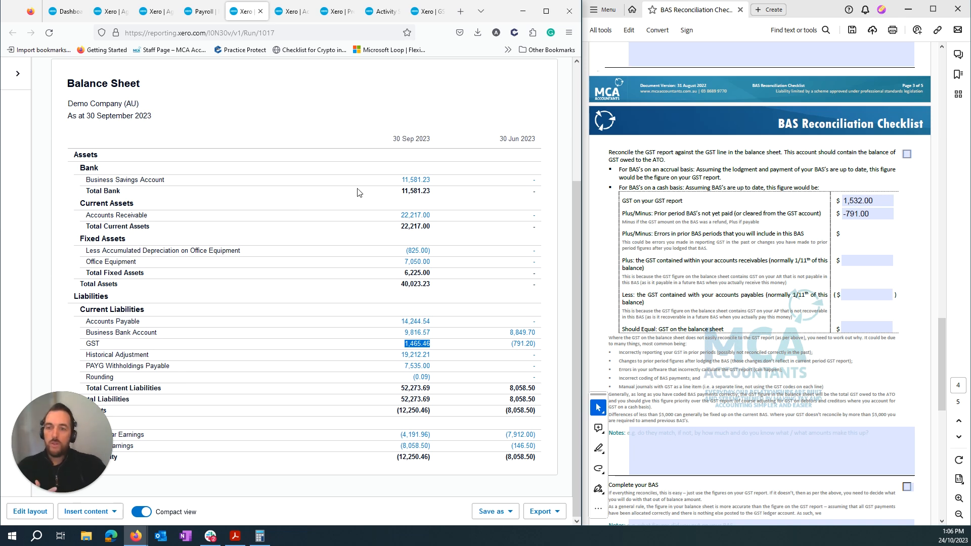
scroll(340, 192, "up", 2)
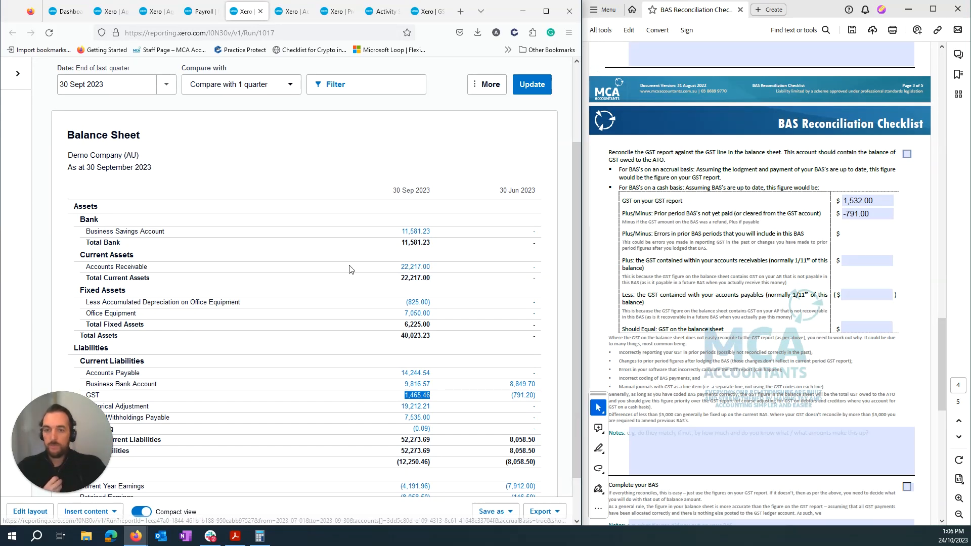
left_click(155, 11)
left_click(116, 15)
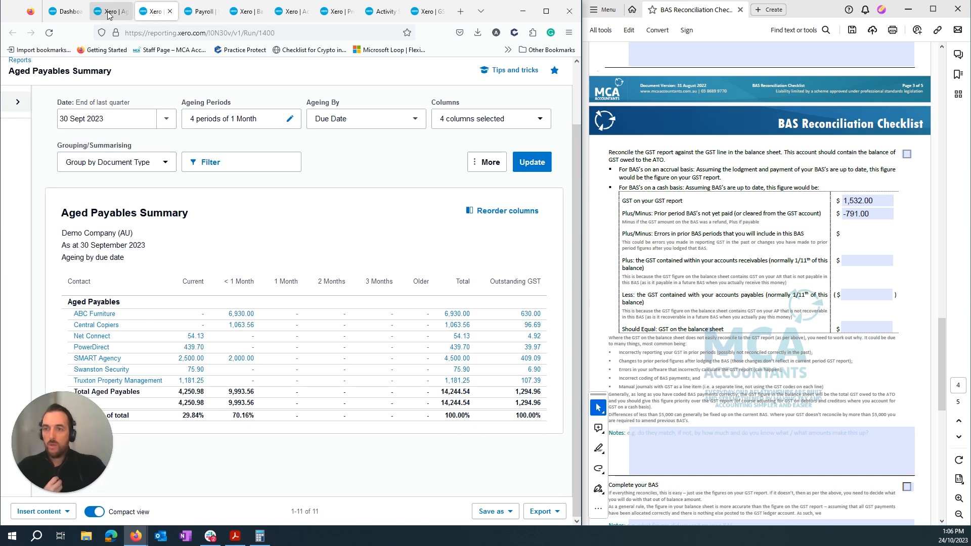
scroll(426, 351, "down", 2)
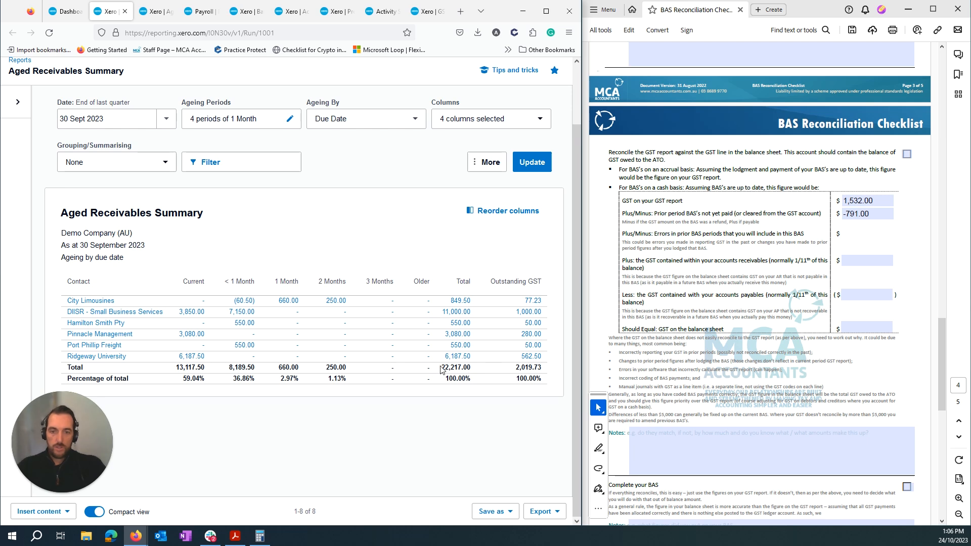
double_click(536, 367)
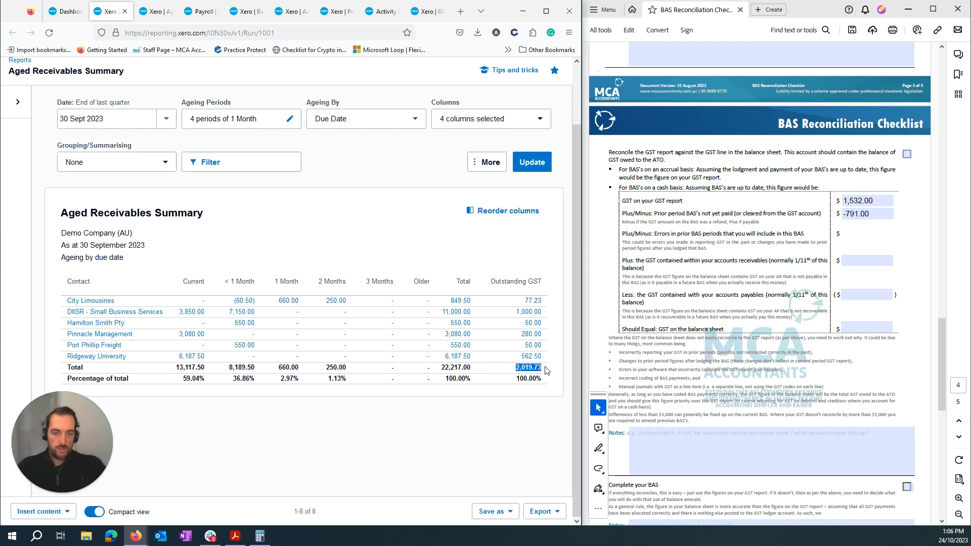
left_click(546, 374)
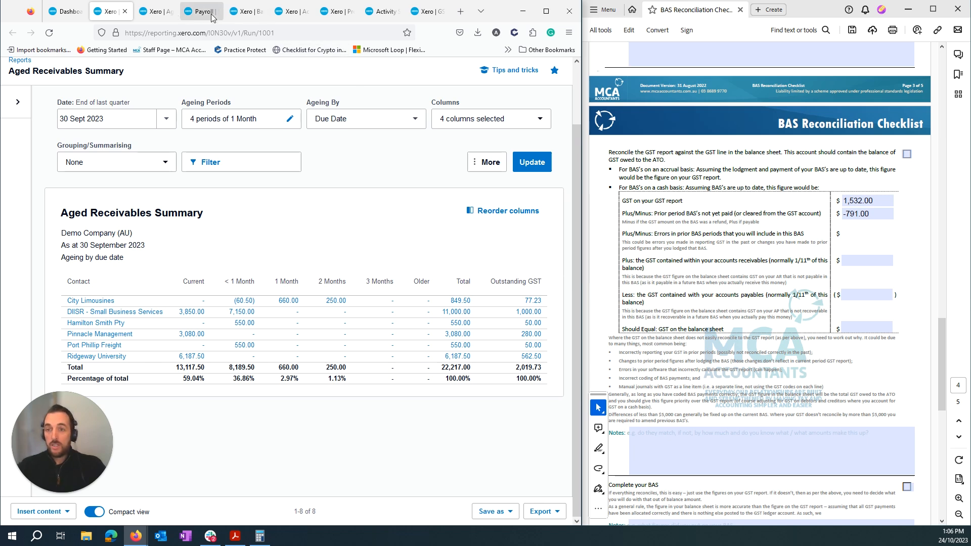
left_click(236, 14)
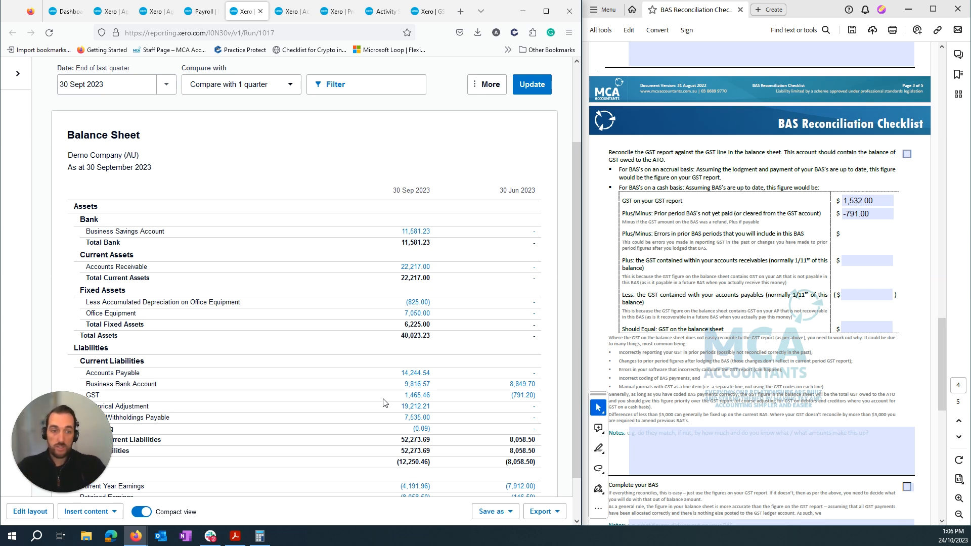
left_click(170, 11)
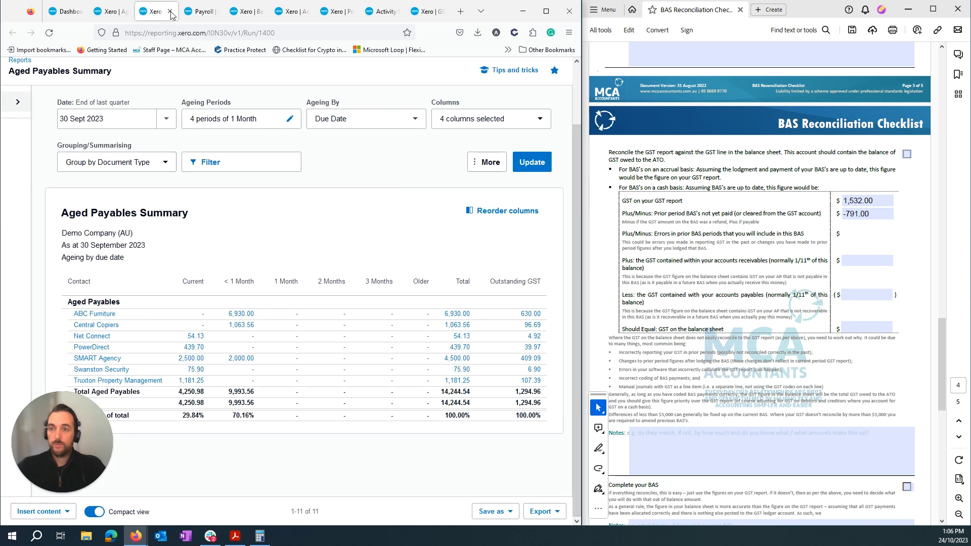
Step: Enter 2020 as the GST contained within accounts receivable, using the Aged Receivables Summary's total outstanding GST
left_click(111, 11)
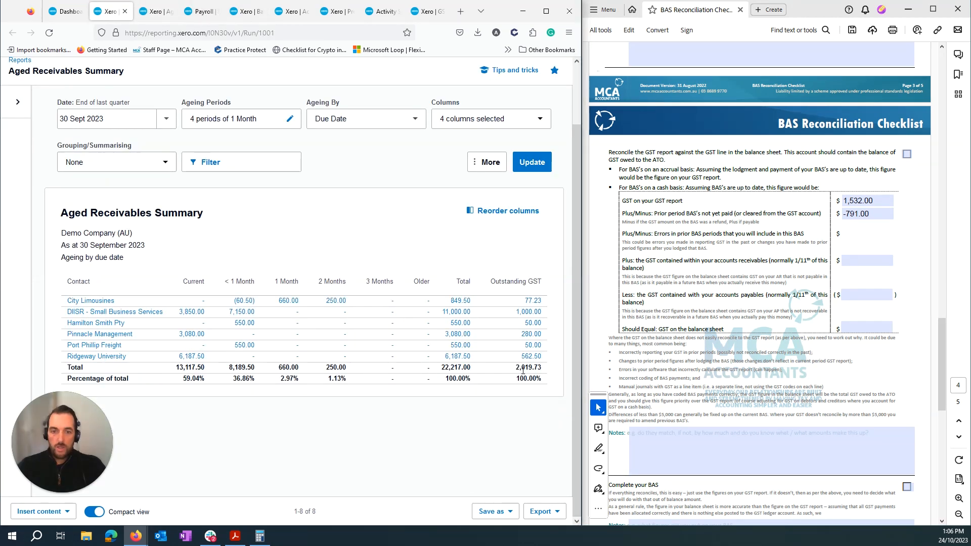
left_click(856, 262)
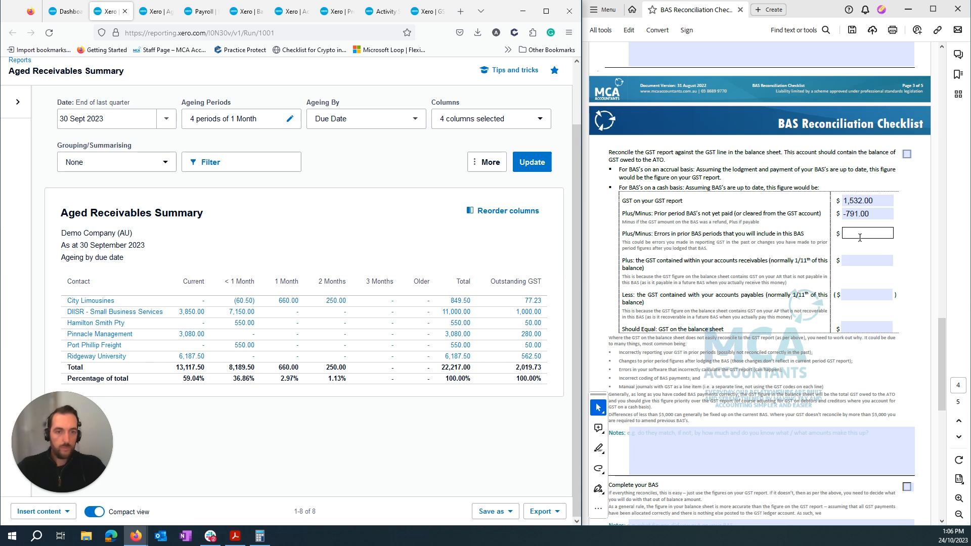
left_click(865, 261)
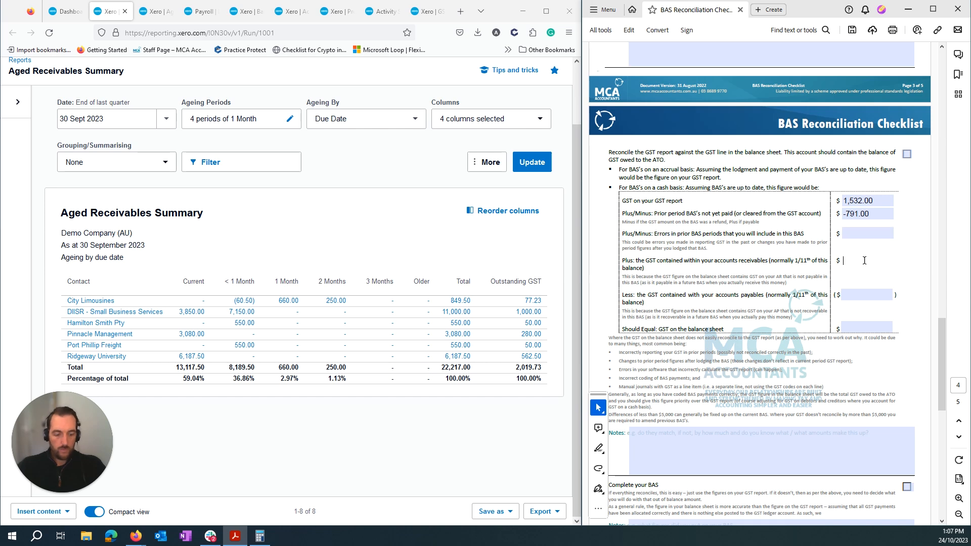
type("2020")
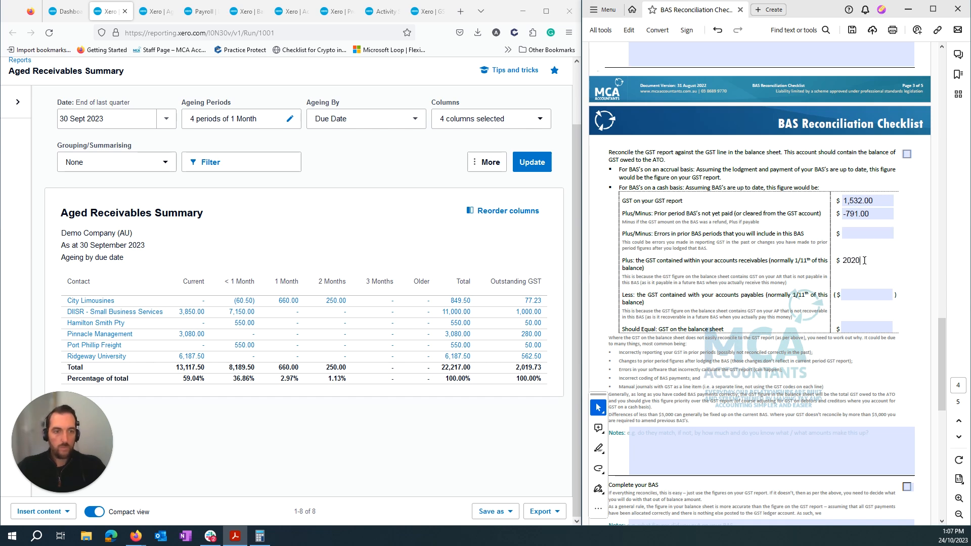
Step: Enter -1295 as the GST contained within accounts payable, using the Aged Payables Summary's total outstanding GST
left_click(155, 11)
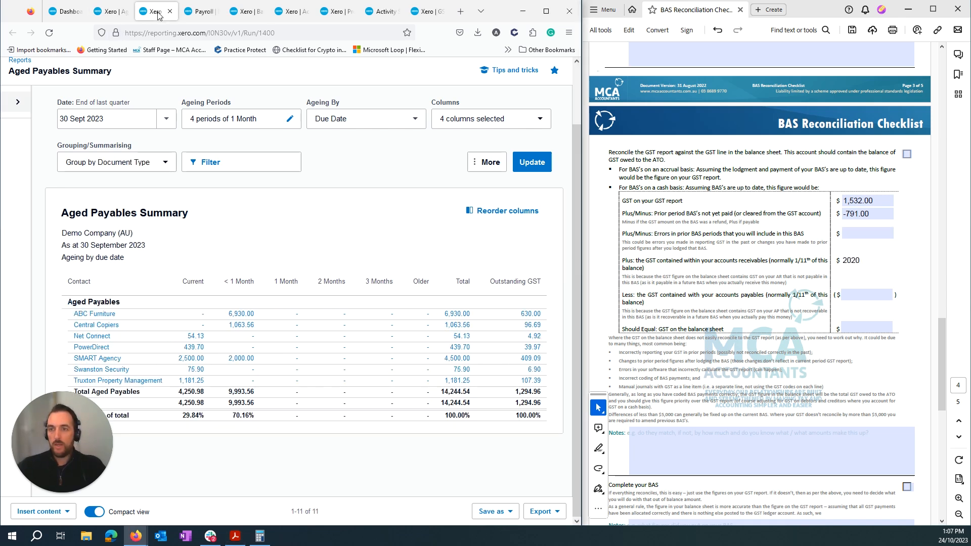
left_click(868, 295)
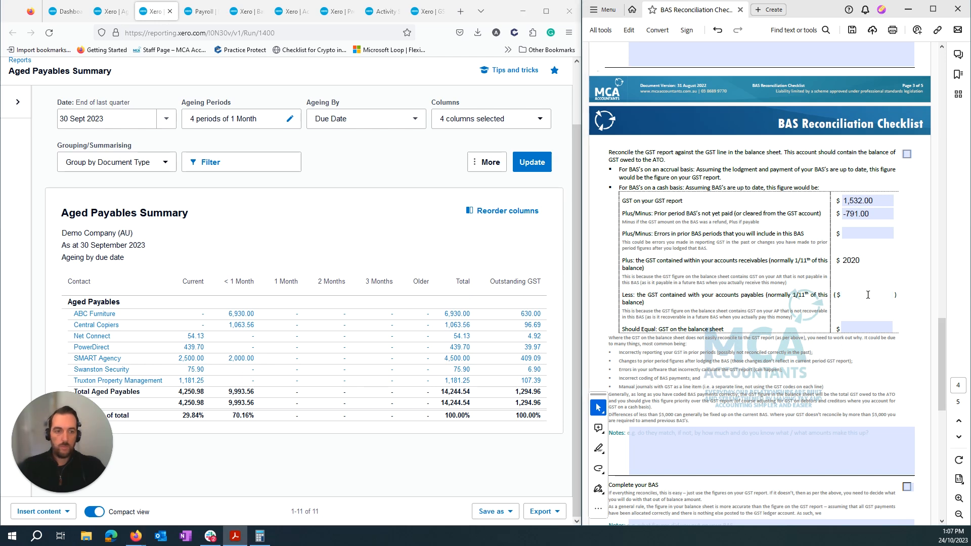
type("-1,29")
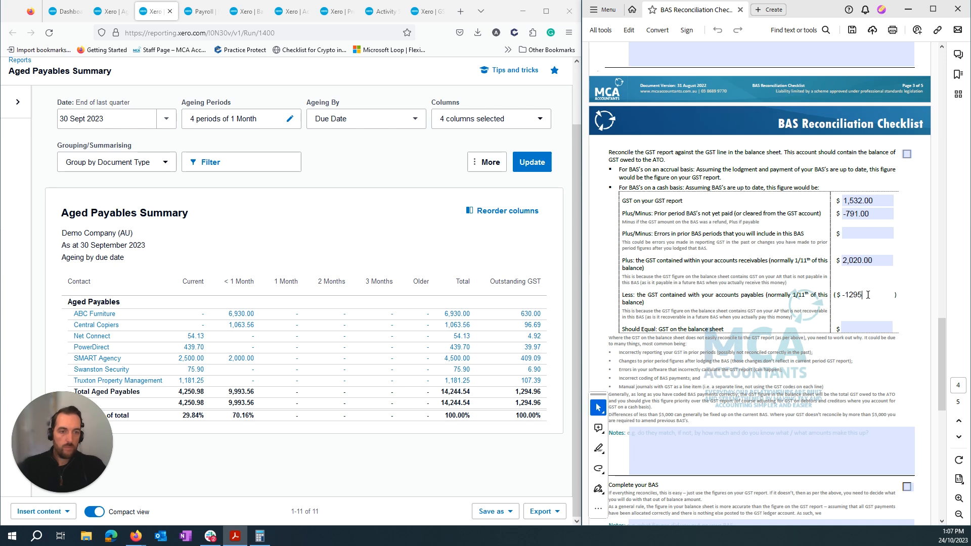
type("5")
left_click(905, 295)
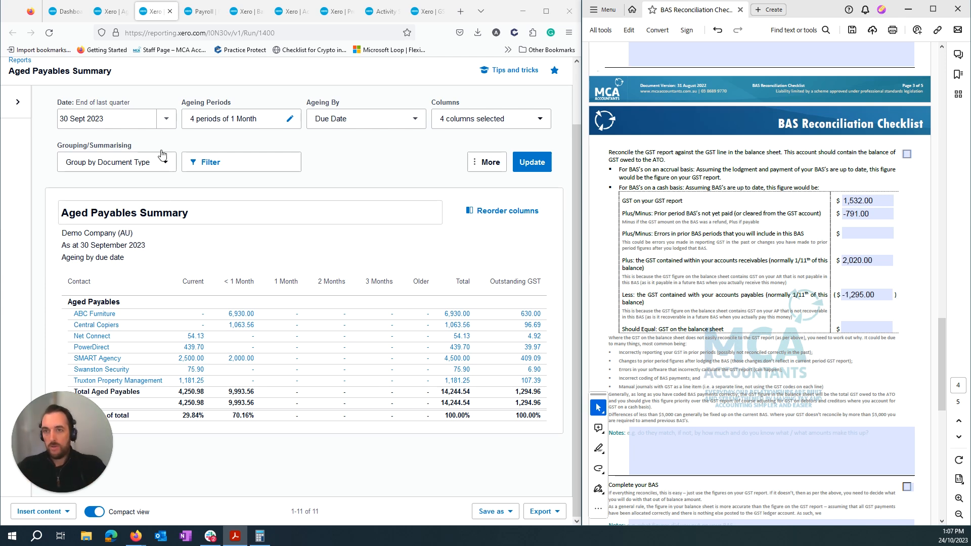
Step: Return to the Balance Sheet and check its GST liability line against the cash basis GST figures in the checklist
left_click(201, 11)
left_click(246, 13)
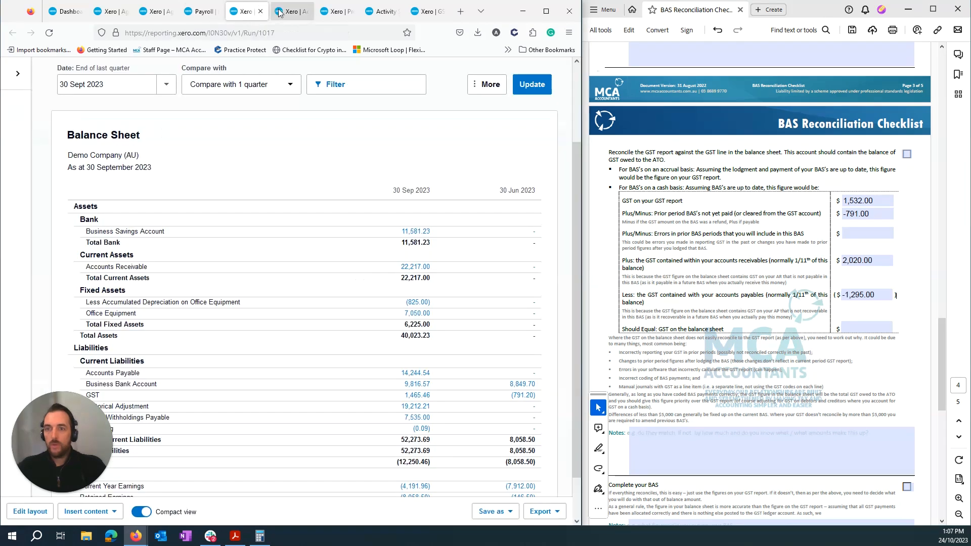
scroll(291, 363, "down", 2)
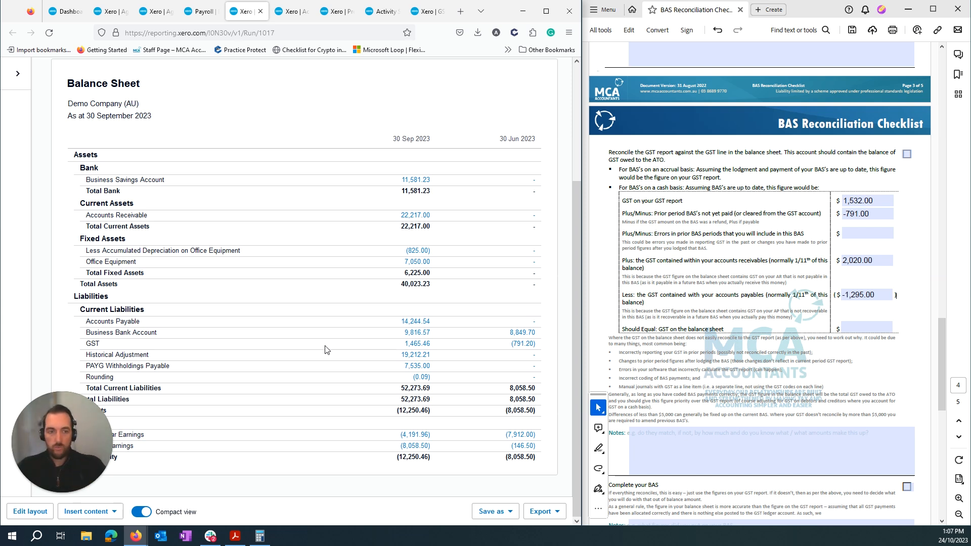
left_click(848, 213)
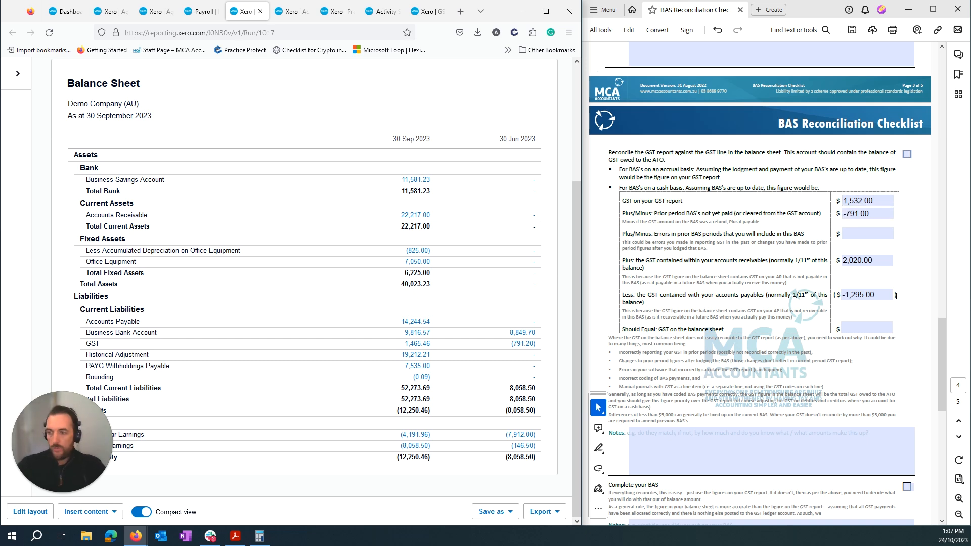
Step: Calculate the expected balance sheet GST in Calculator as 1532 - 791 + 2020 - 1295
key("alt+Tab")
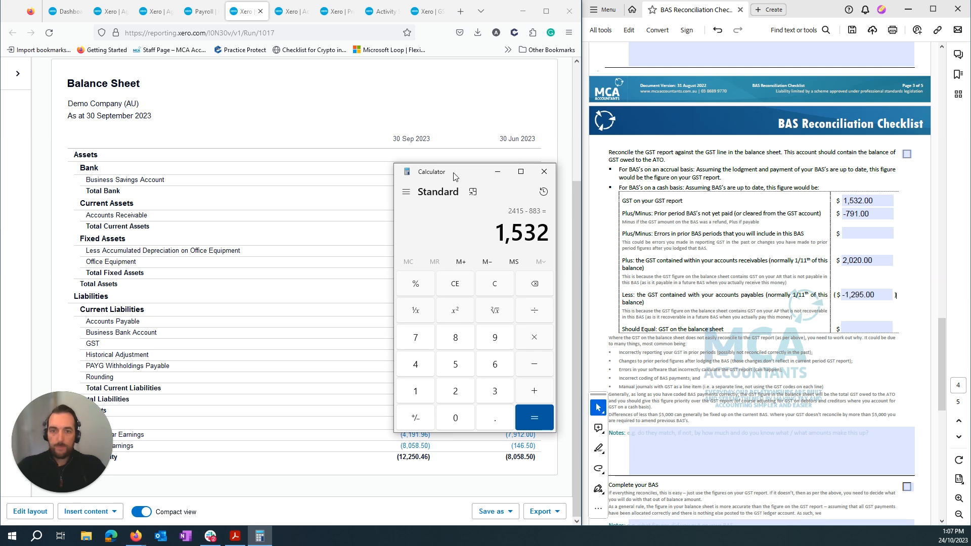
key("Escape")
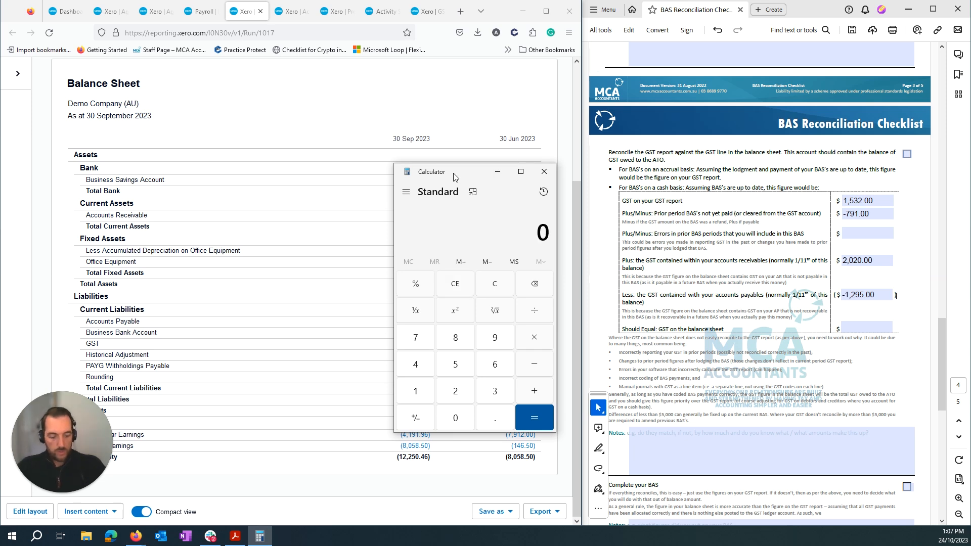
type("1532")
key("minus")
type("791")
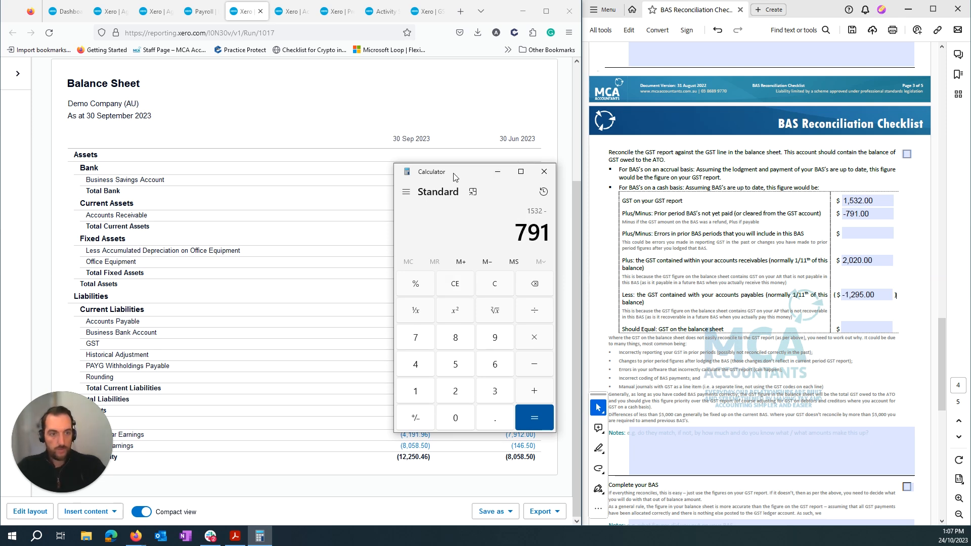
key("plus")
type("2020")
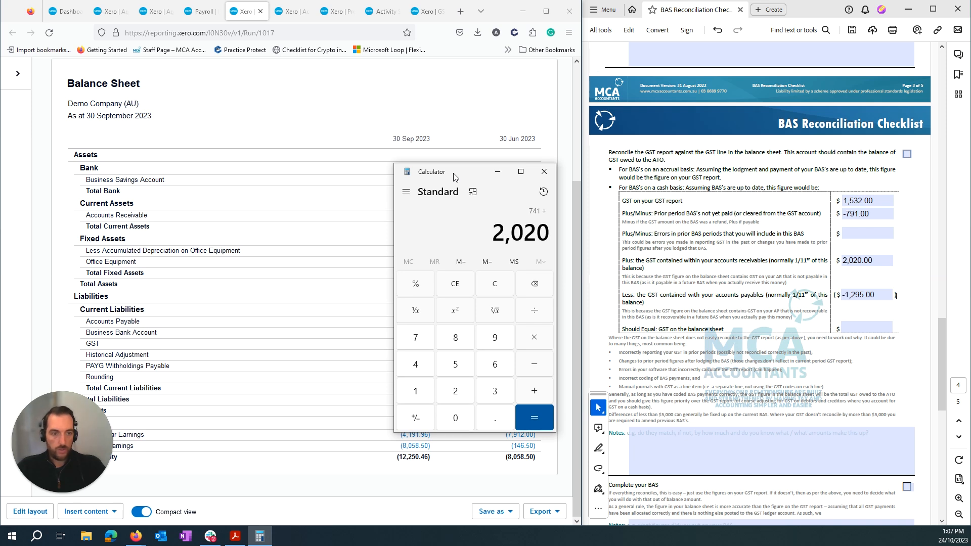
key("minus")
type("1295")
key("Return")
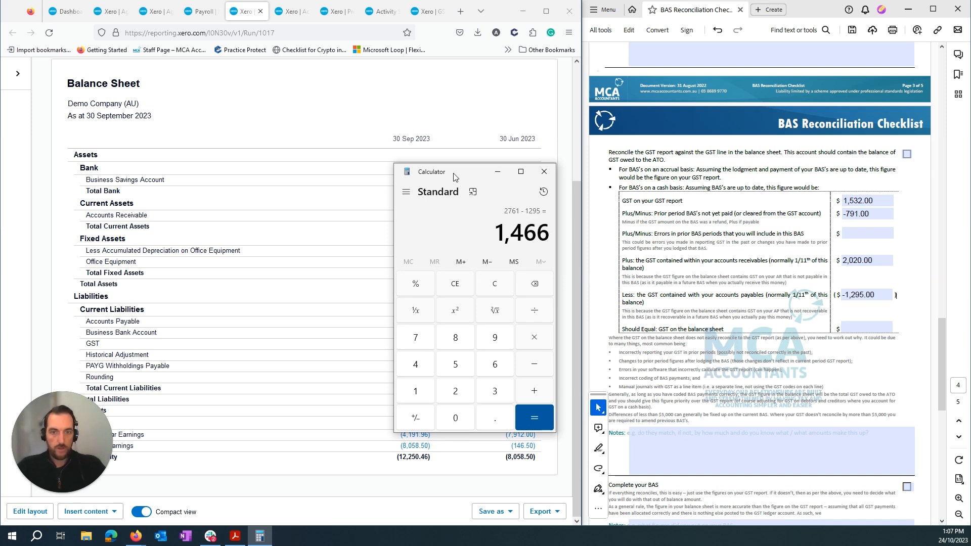
Step: Enter 1466 as the amount that should equal GST on the balance sheet and minimise the calculator
left_click(860, 327)
type("1466")
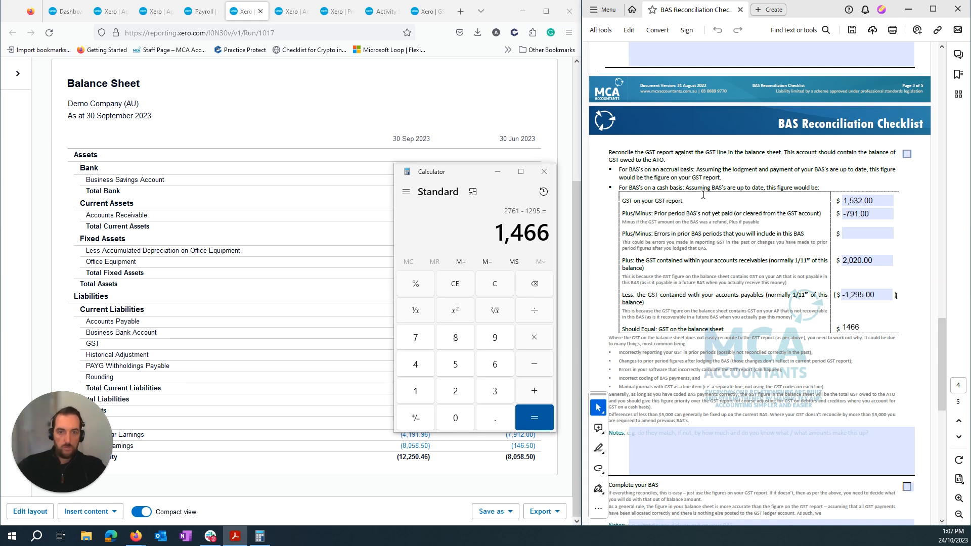
left_click(506, 171)
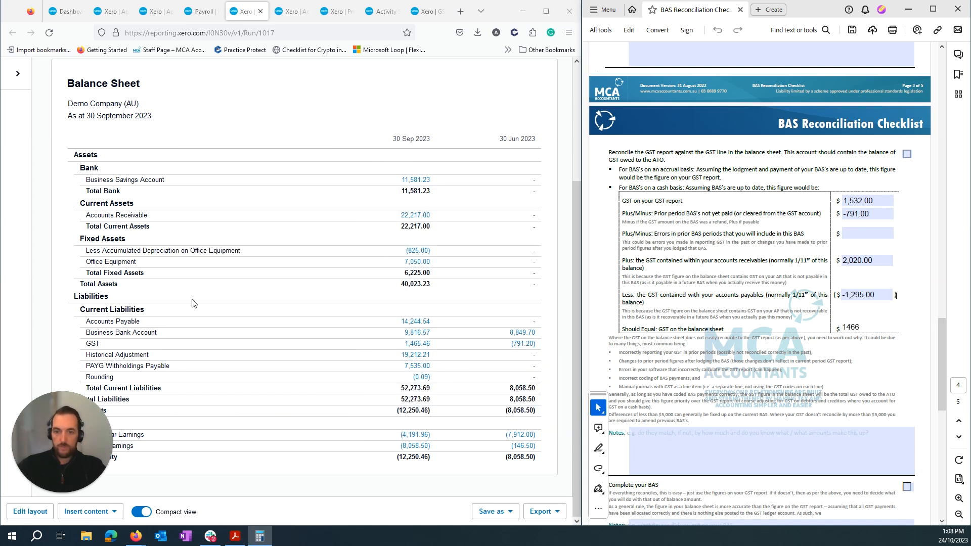
Step: Compare the Balance Sheet's September and June 2023 GST amounts with the checklist's prior-period BAS, prior-error and expected GST amounts
left_click_drag(427, 344, 379, 348)
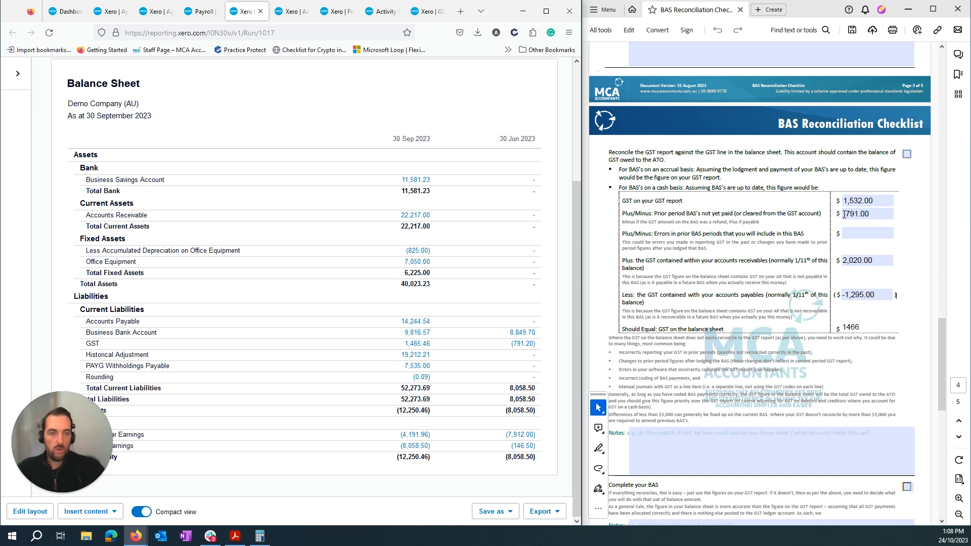
left_click(876, 216)
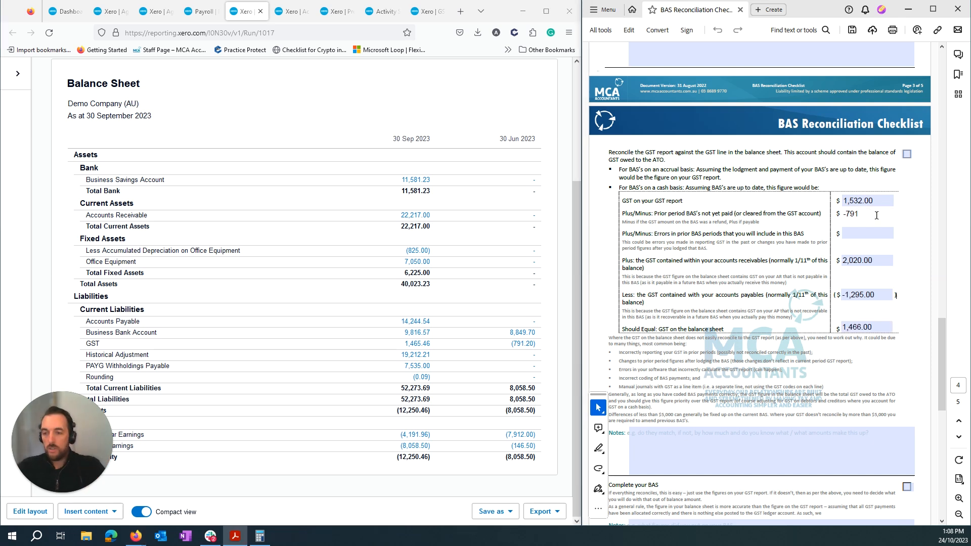
left_click(848, 232)
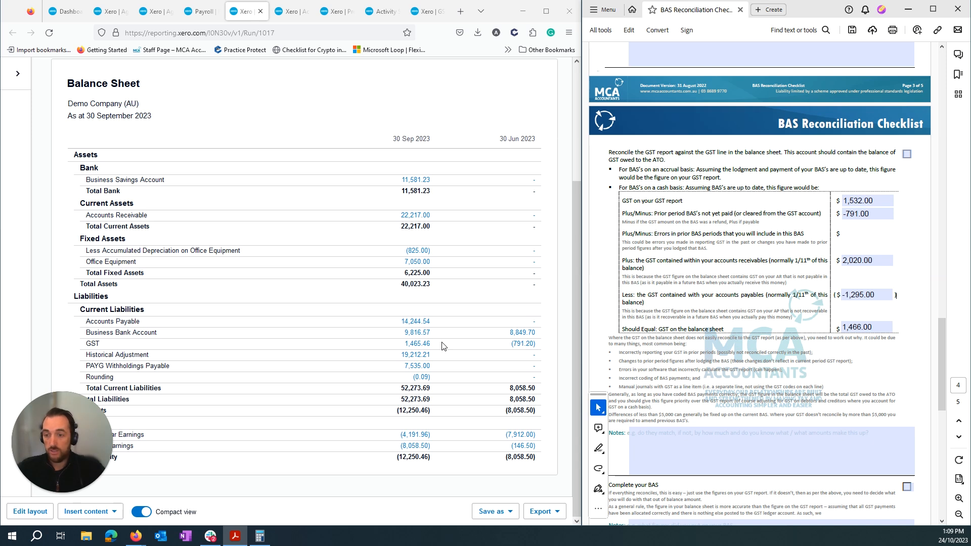
left_click(511, 345)
left_click_drag(512, 346, 541, 349)
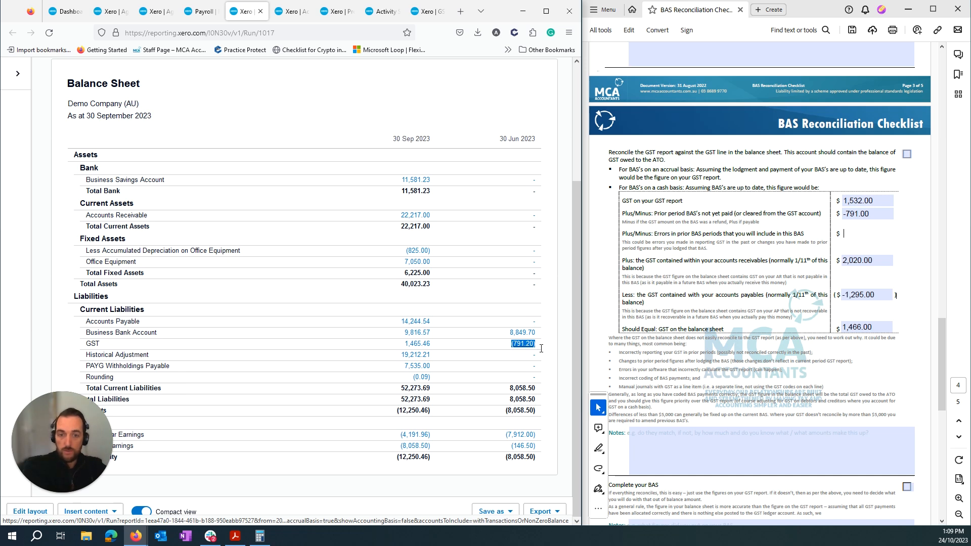
left_click(512, 349)
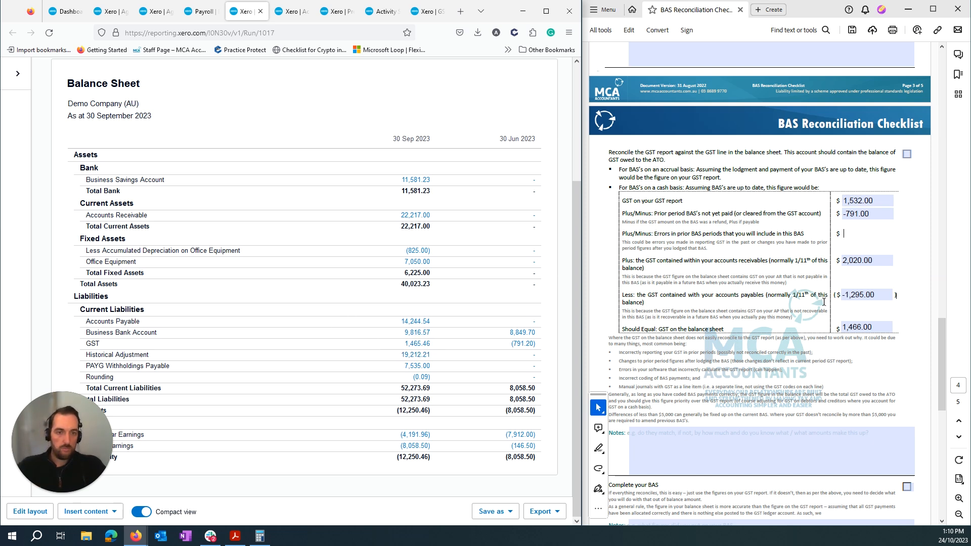
Step: Change the amount that should equal GST on the balance sheet to 1666
left_click(878, 327)
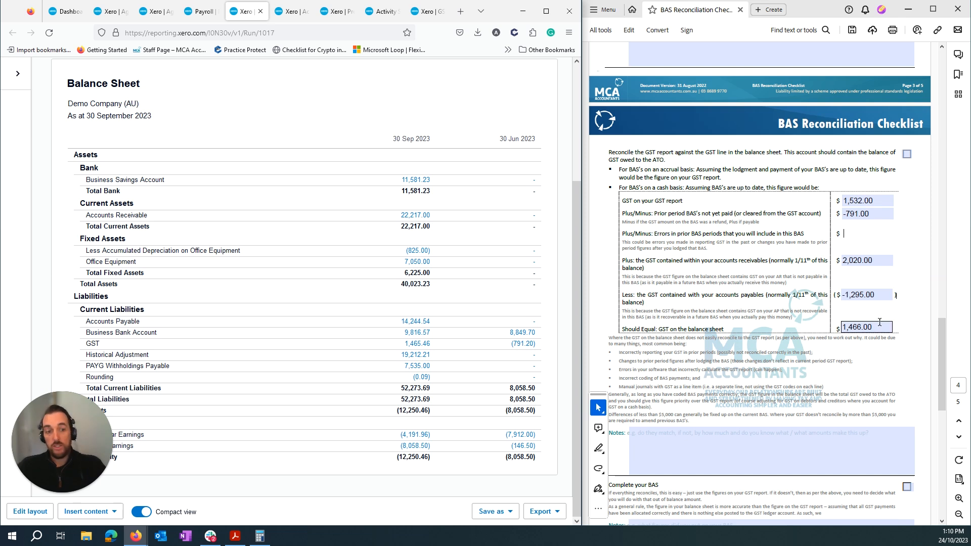
left_click_drag(866, 327, 820, 326)
left_click(869, 328)
left_click(851, 328)
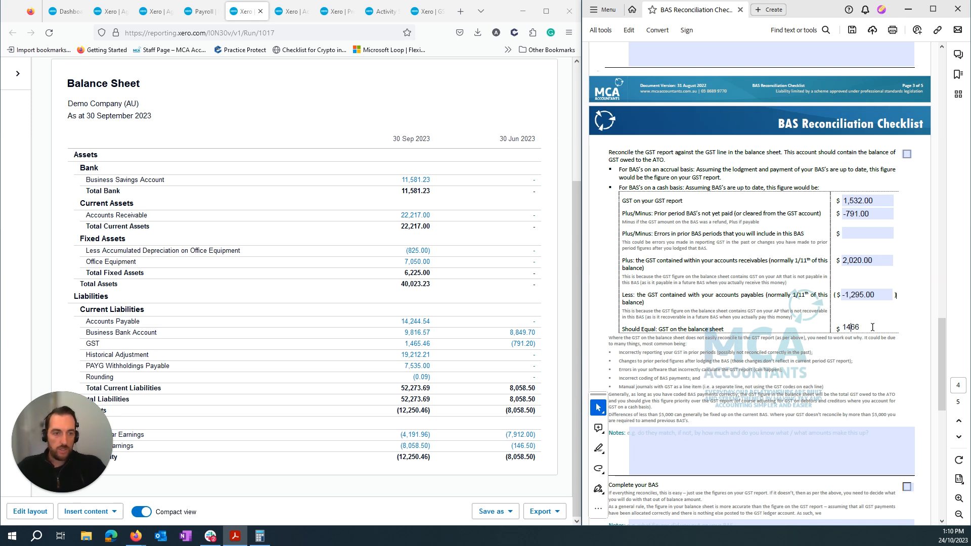
key("BackSpace")
type("6")
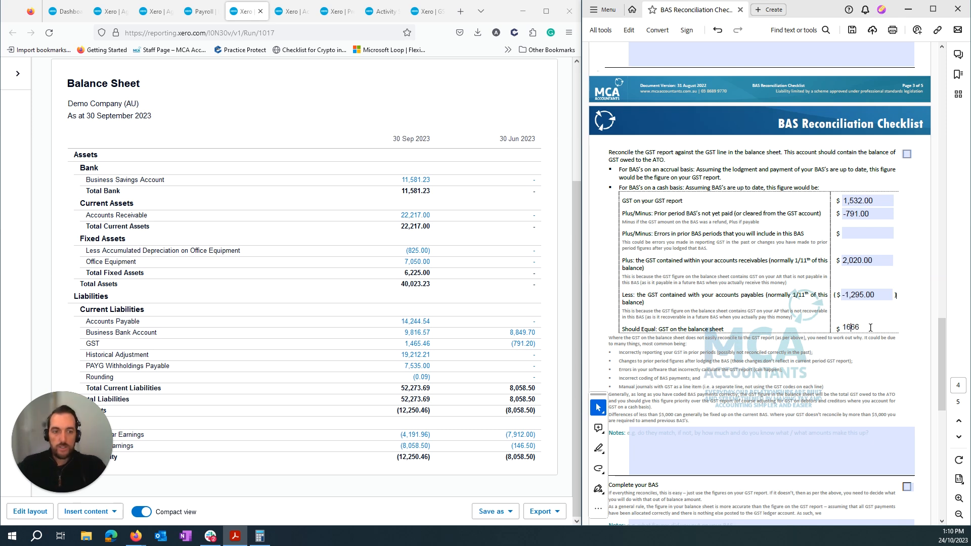
Step: Go back through the GST reconciliation amounts and clear the figure for GST on your GST report
left_click(877, 295)
left_click(869, 262)
left_click(867, 233)
left_click(865, 214)
left_click(871, 202)
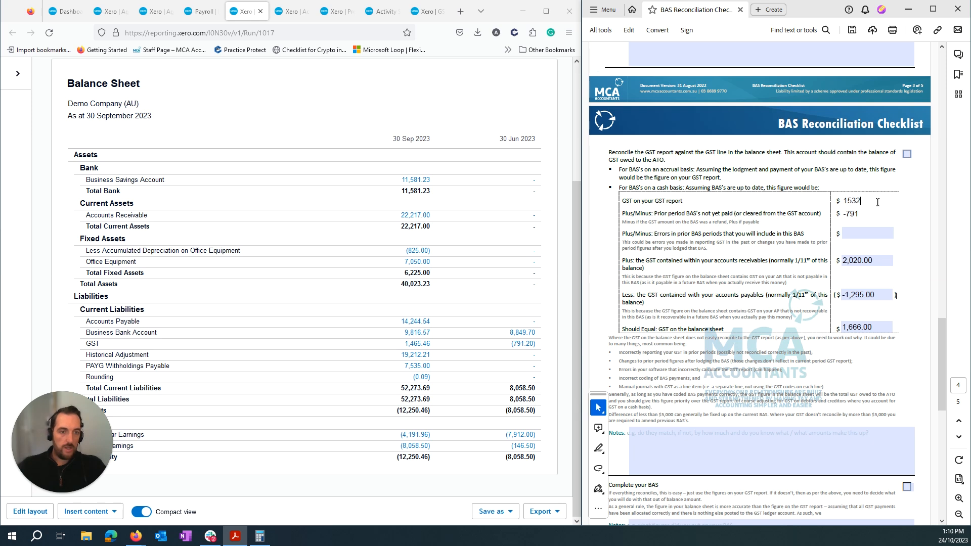
key("BackSpace")
key("BackSpace")
key("BackSpace")
key("BackSpace")
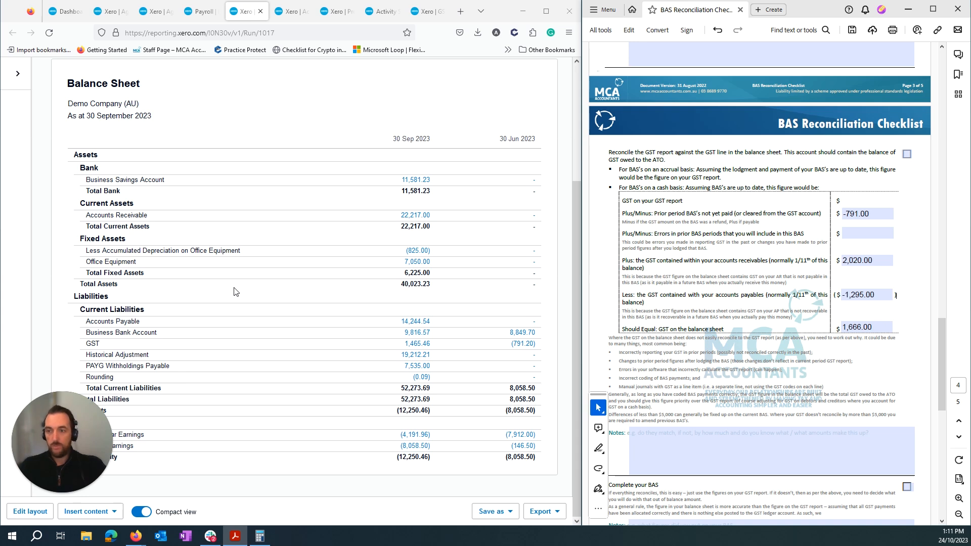
Step: Review the GST reconciliation guidance and mark the Complete your BAS item as done
scroll(714, 324, "down", 3)
scroll(714, 324, "down", 4)
scroll(729, 310, "up", 1)
left_click(653, 195)
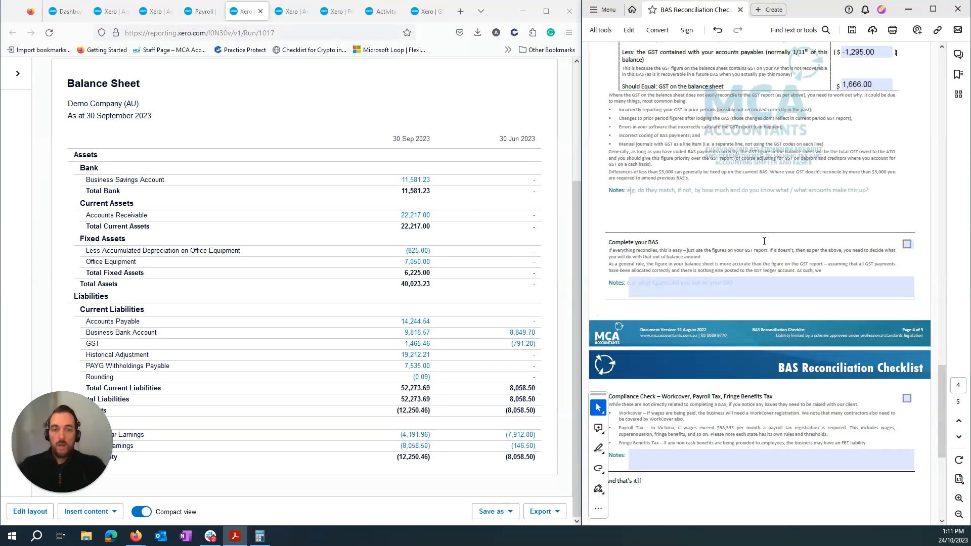
scroll(727, 228, "up", 3)
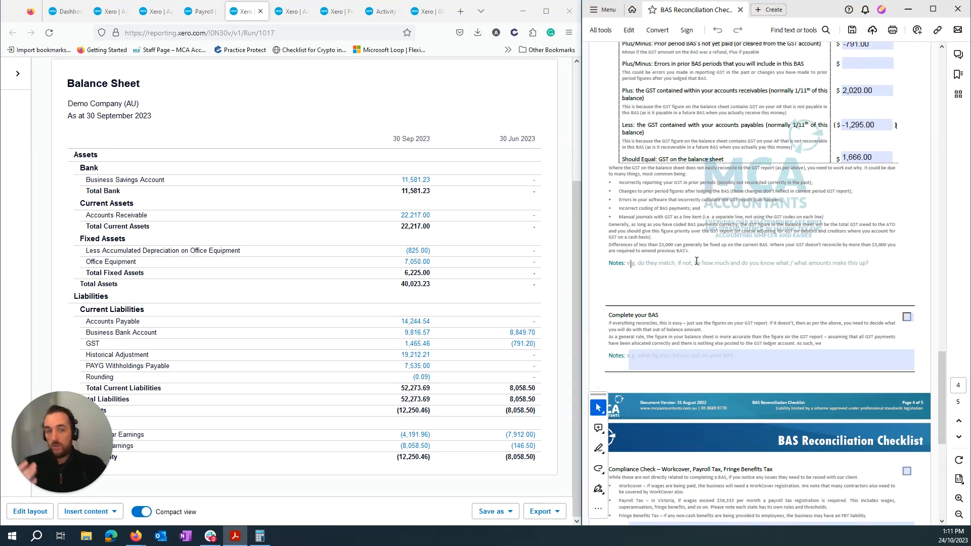
scroll(681, 276, "up", 3)
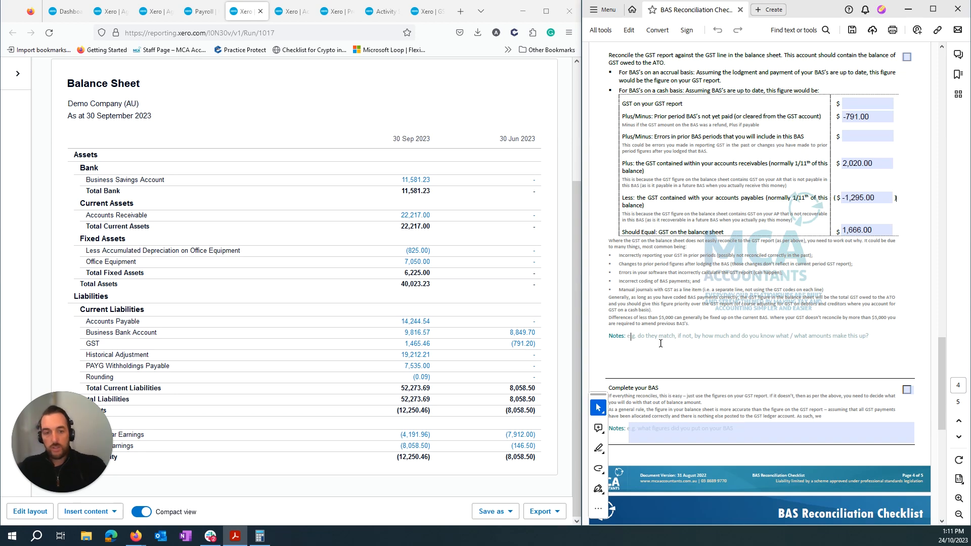
scroll(688, 316, "down", 3)
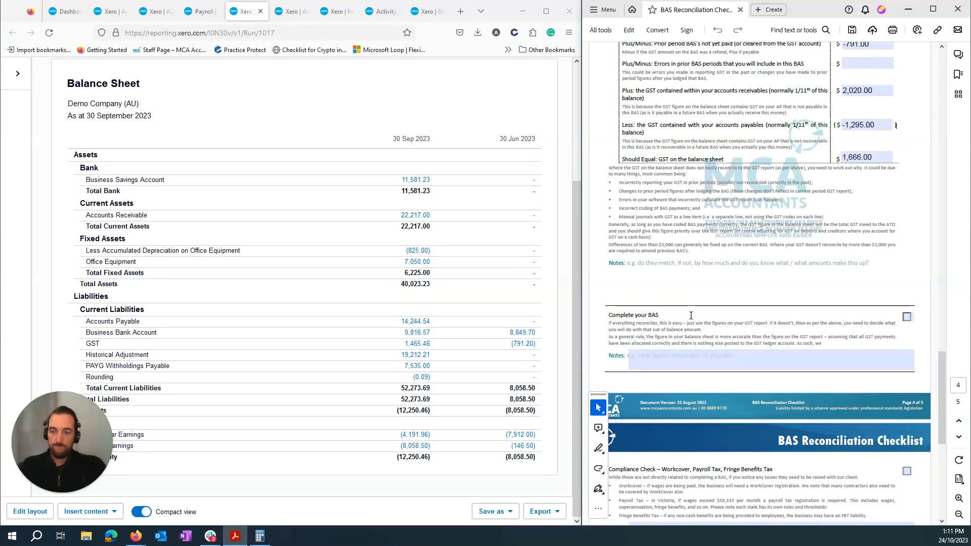
scroll(692, 316, "down", 2)
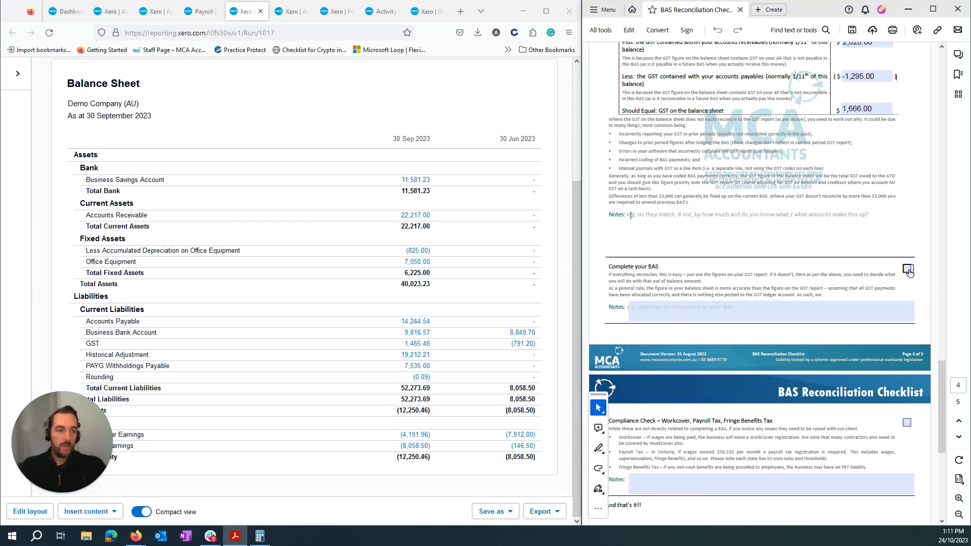
left_click(909, 272)
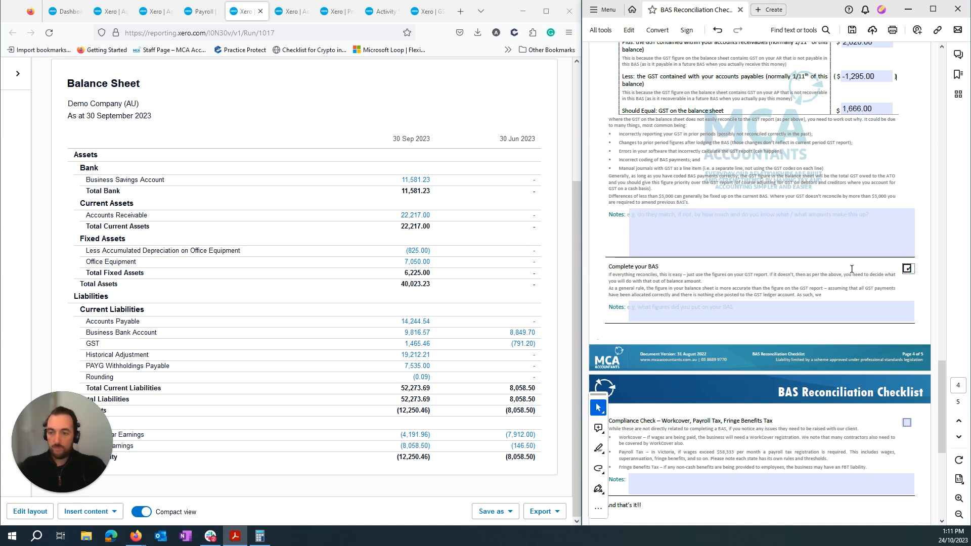
Step: Mark the Compliance Check item for Workcover, Payroll Tax and Fringe Benefits Tax as done
scroll(865, 266, "up", 3)
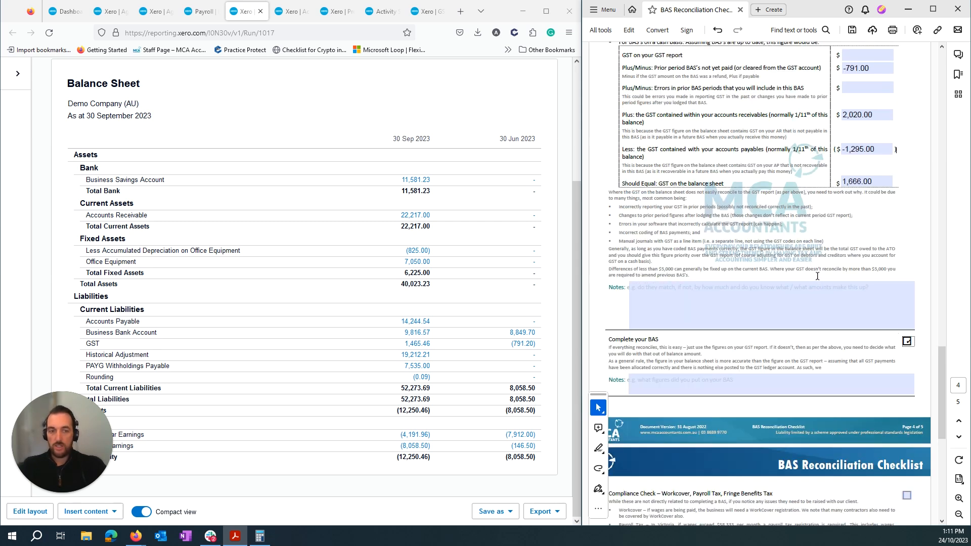
scroll(808, 259, "down", 13)
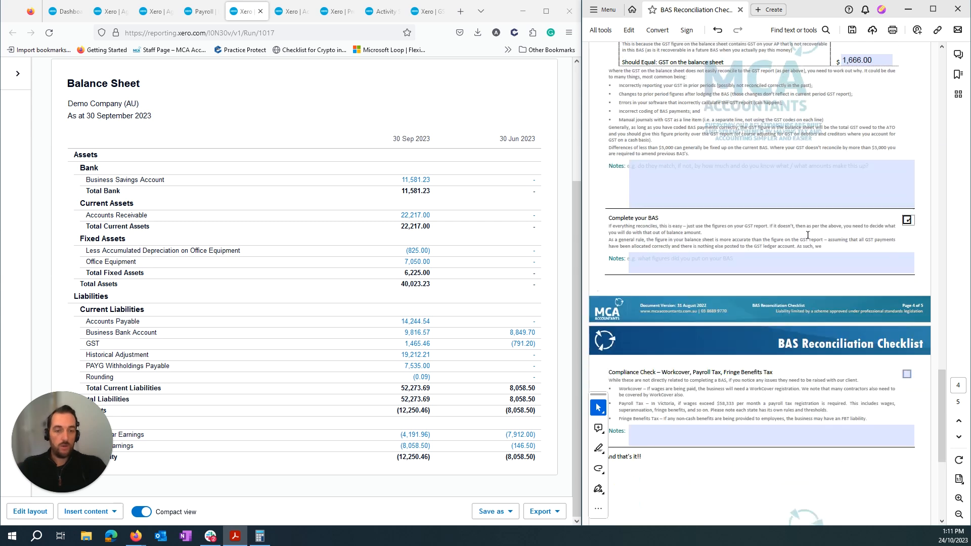
scroll(777, 232, "up", 3)
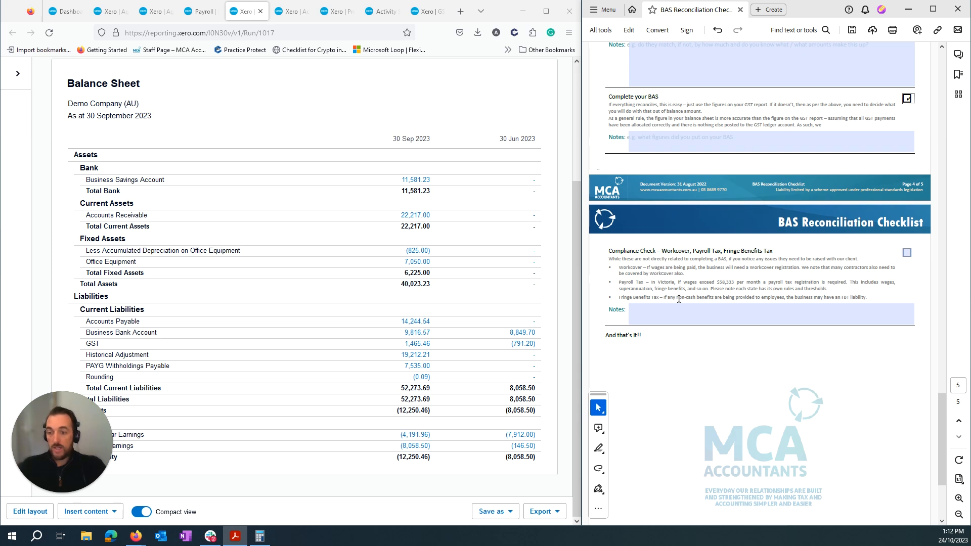
left_click(907, 253)
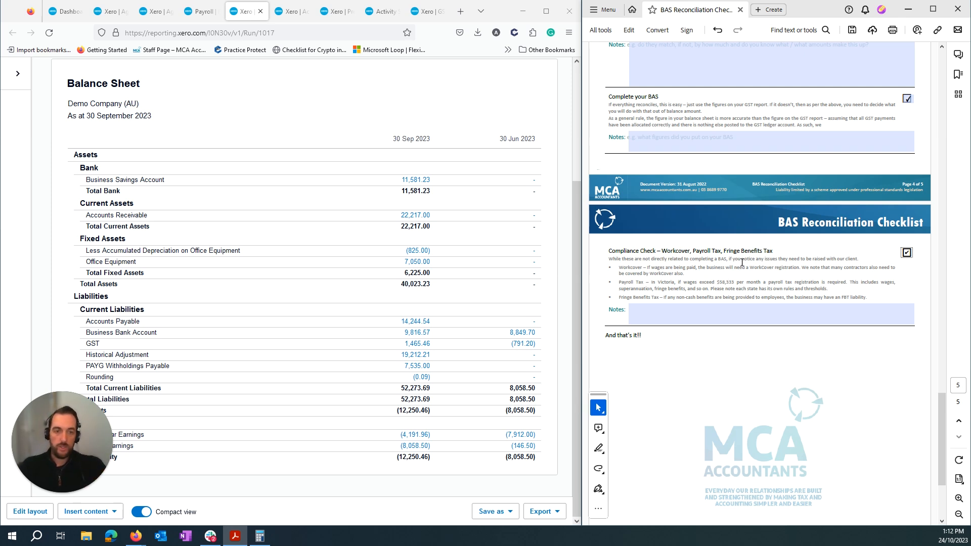
Step: Review the BAS Reconciliation Checklist from its opening summary through the ticked items to the GST reconciliation section
scroll(744, 262, "up", 10)
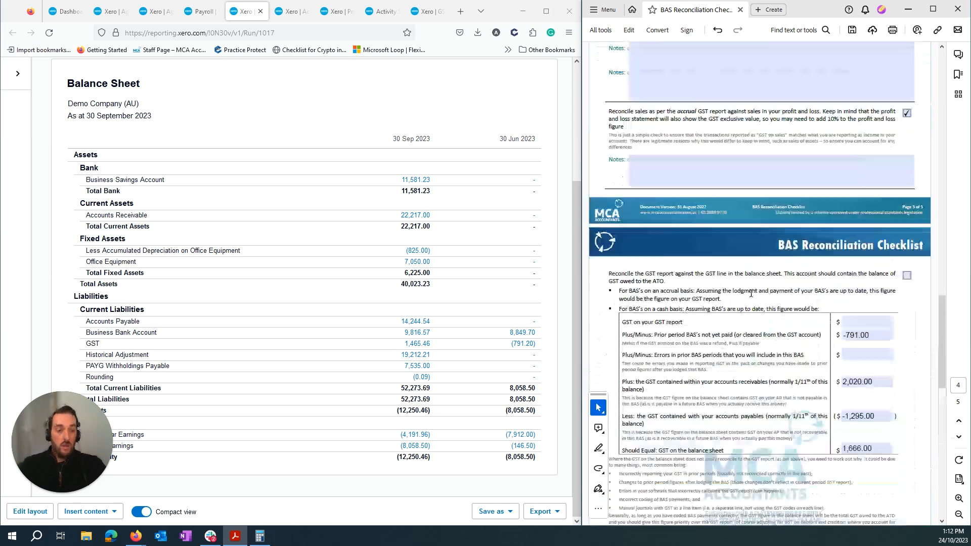
scroll(751, 294, "up", 15)
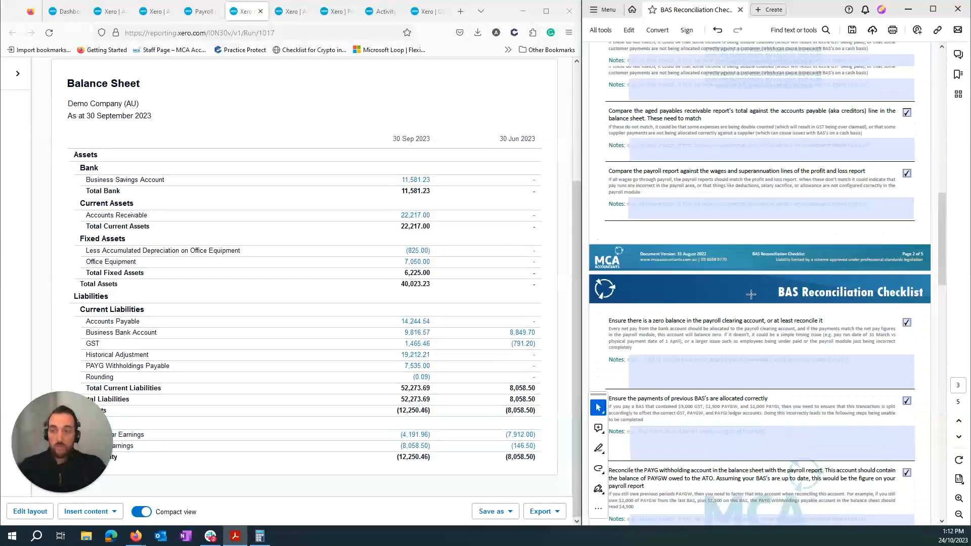
scroll(752, 295, "up", 8)
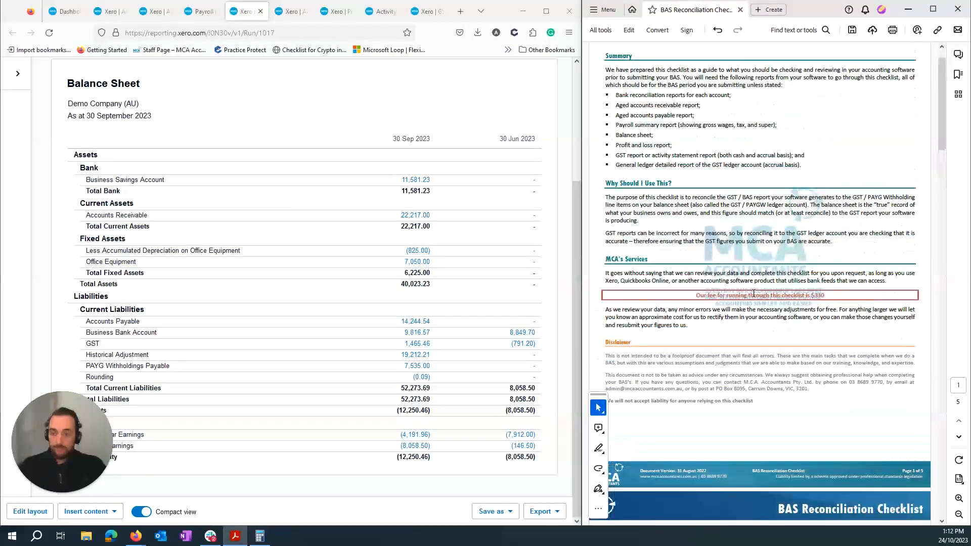
scroll(757, 293, "up", 1)
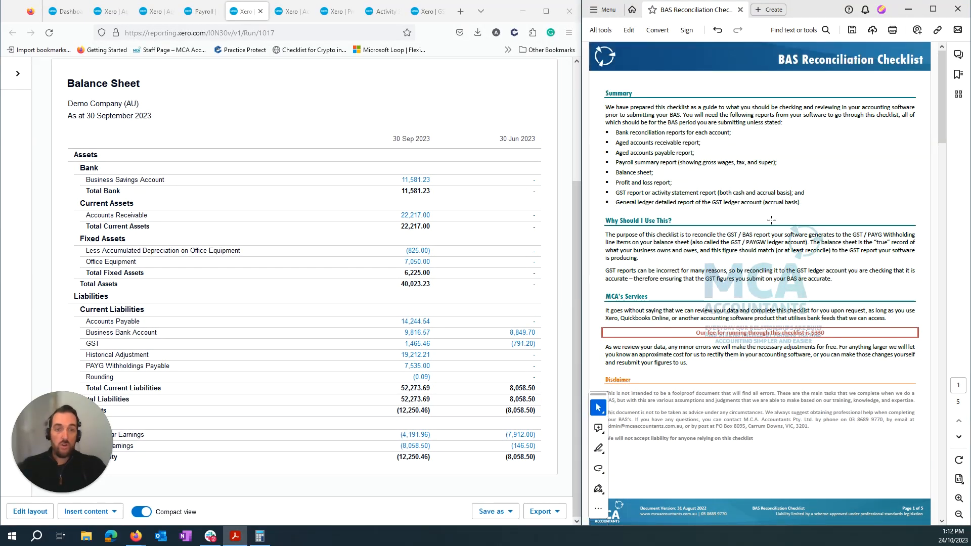
scroll(771, 220, "down", 20)
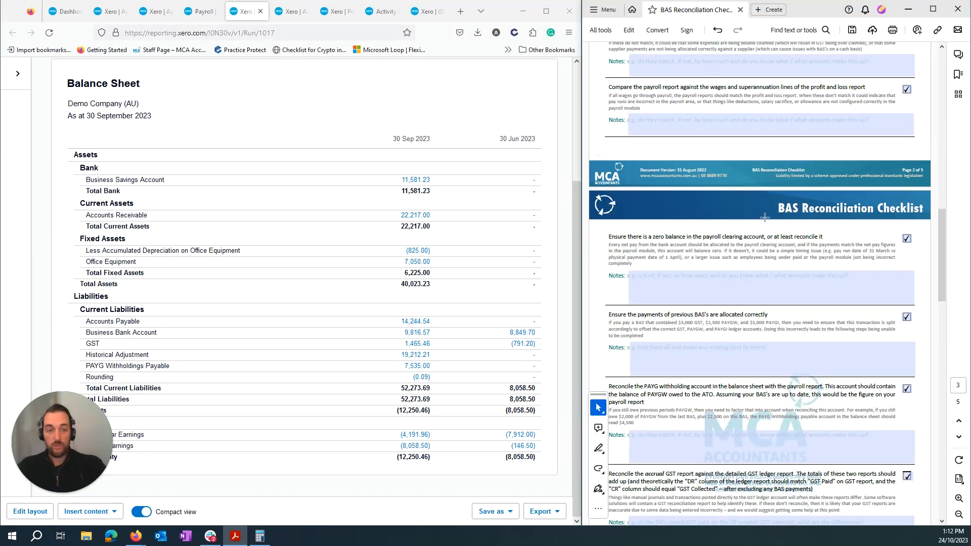
scroll(746, 165, "down", 3)
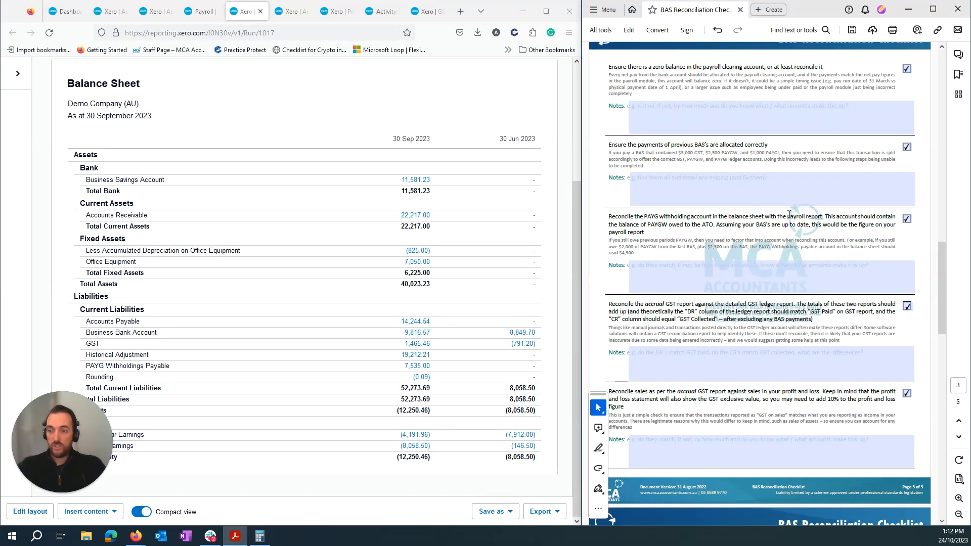
scroll(797, 227, "down", 2)
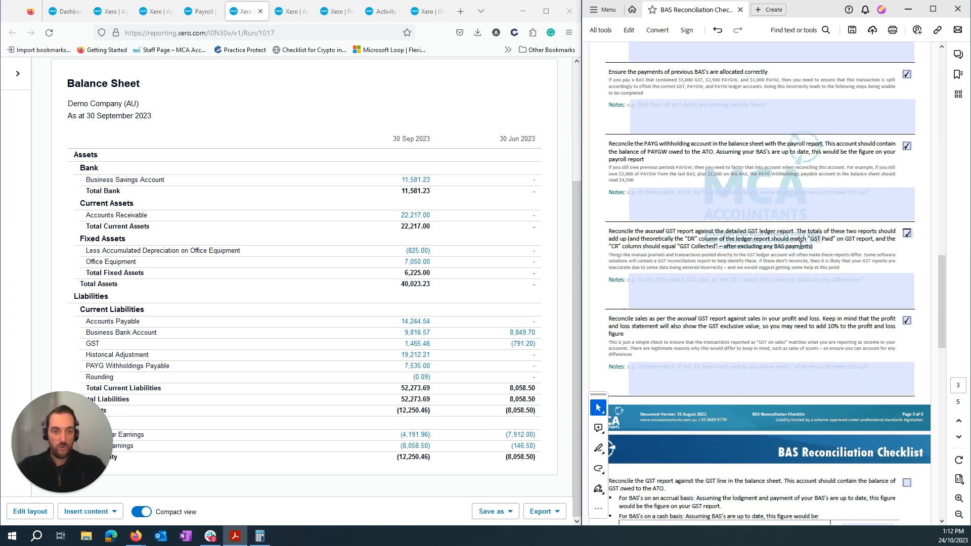
scroll(801, 246, "down", 3)
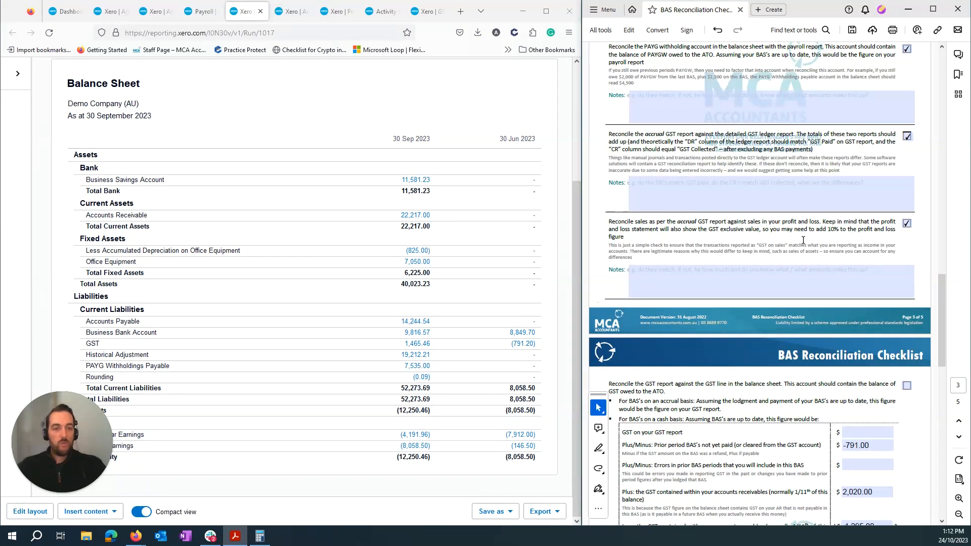